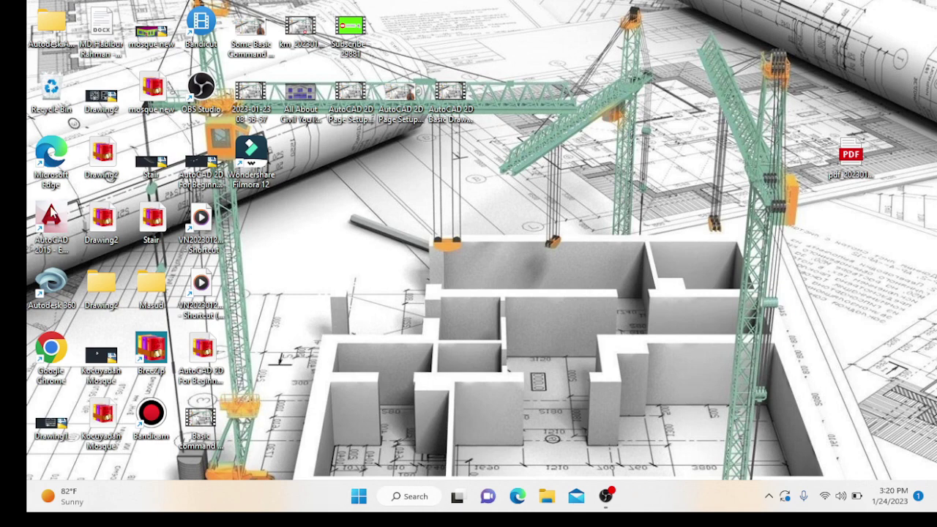
Step: Launch AutoCAD 2015 and open the recent drawing Drawing2
double_click(51, 214)
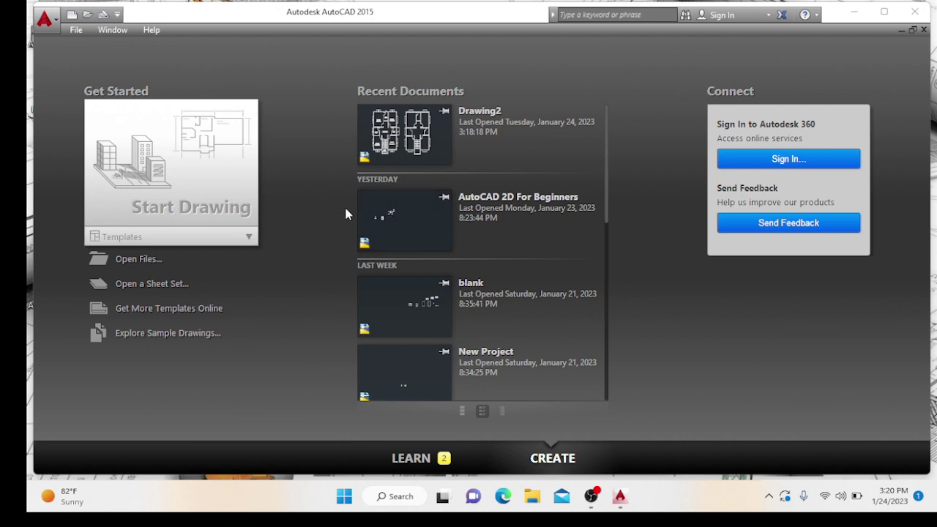
left_click(400, 140)
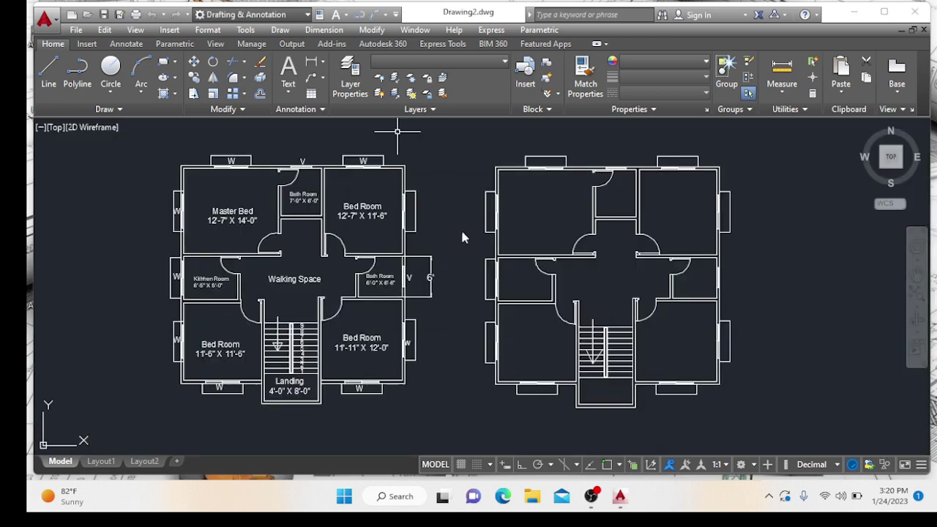
left_click(580, 285)
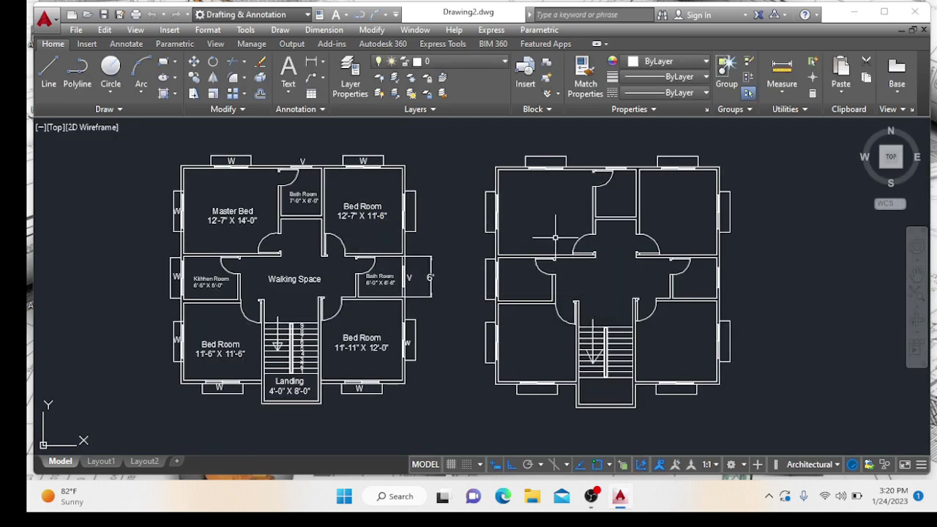
middle_click_drag(548, 215, 490, 198)
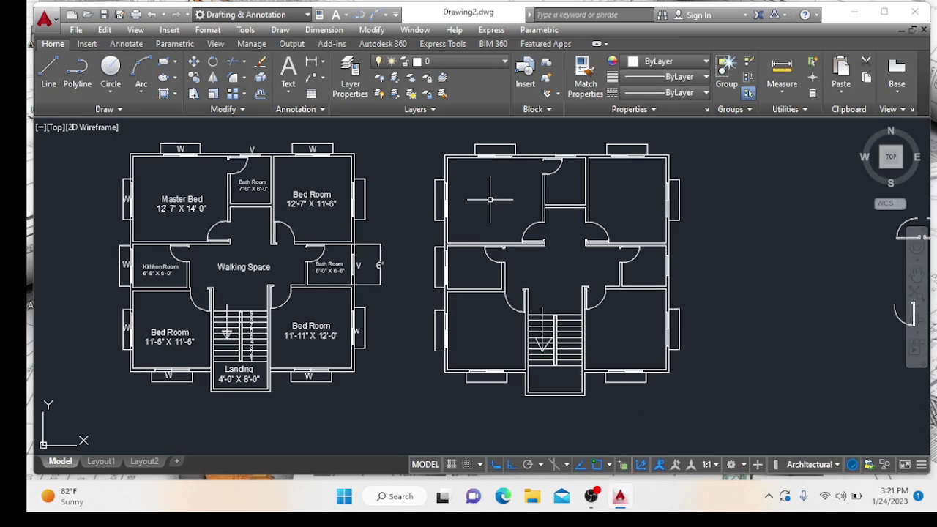
middle_click_drag(473, 349, 478, 347)
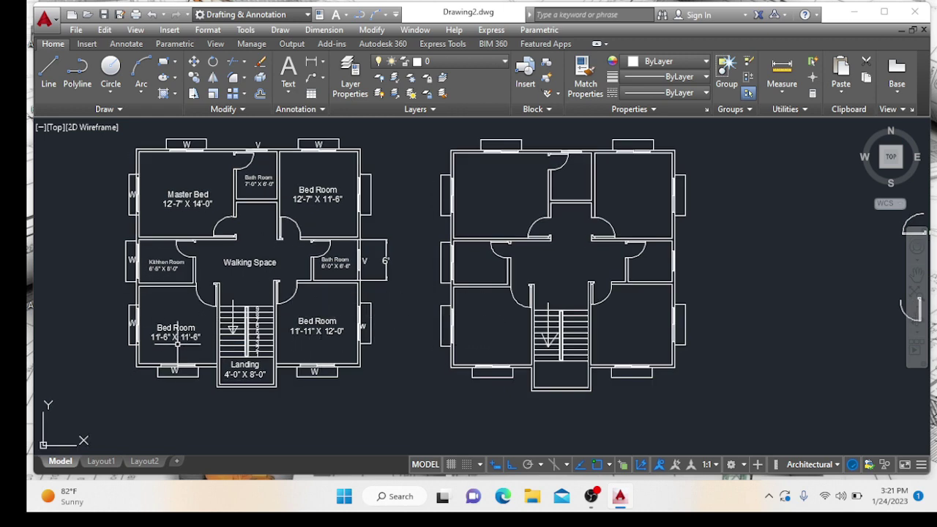
scroll(184, 347, "up", 3)
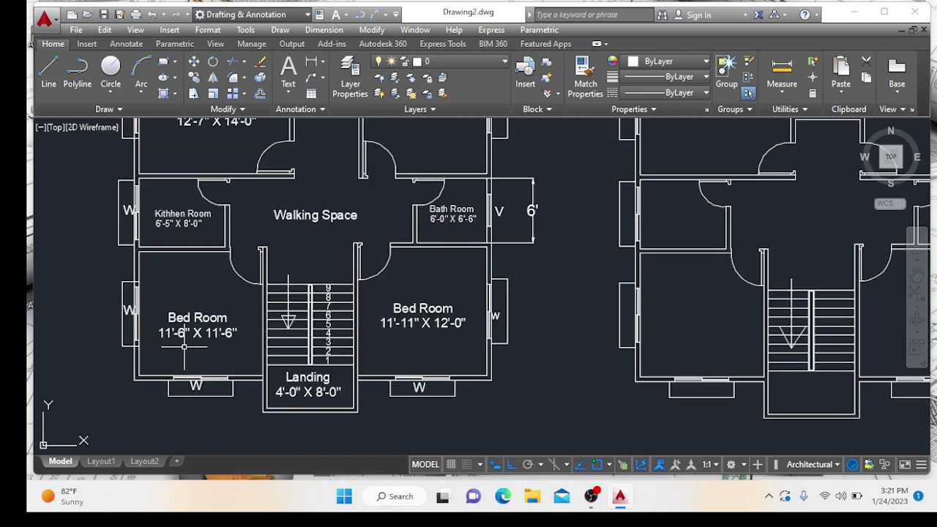
scroll(184, 347, "down", 3)
mouse_move(339, 338)
middle_mouse_down()
mouse_move(260, 342)
mouse_move(274, 325)
middle_mouse_up()
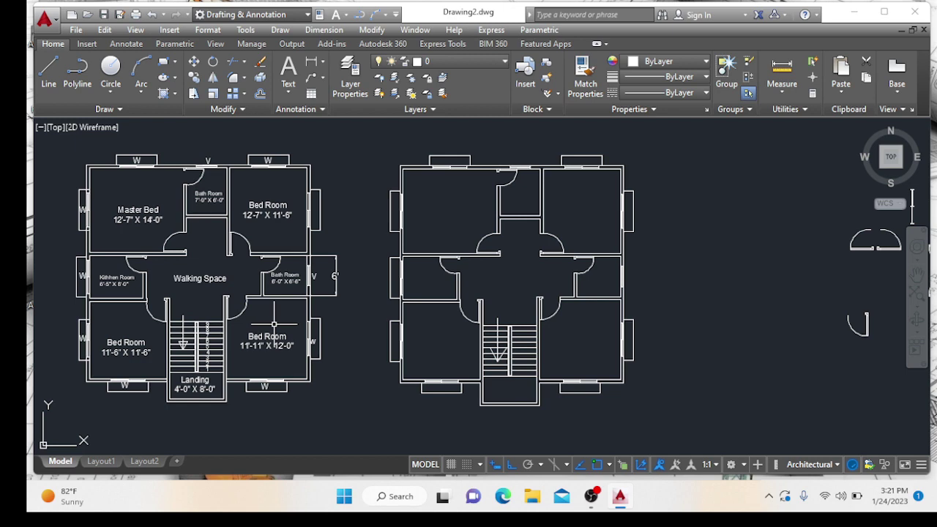
middle_click_drag(393, 304, 370, 310)
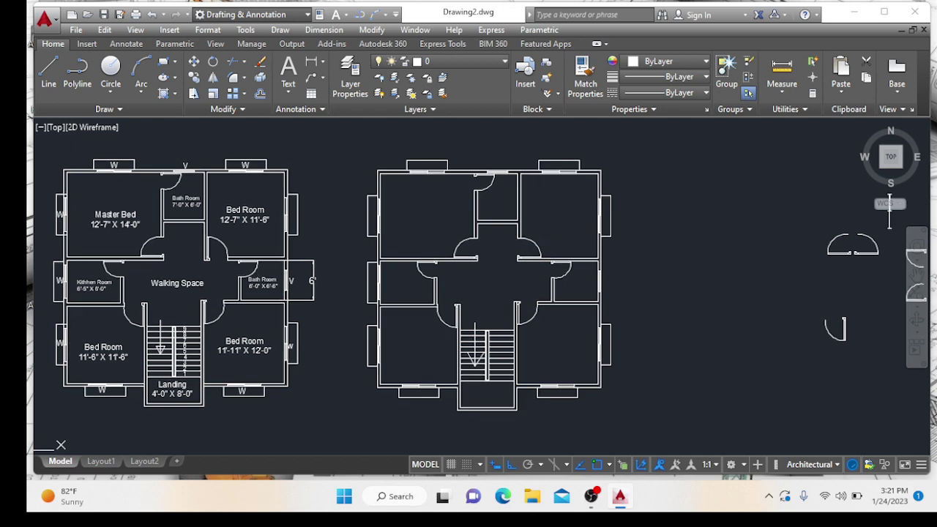
Step: Delete the 6' dimension beside the right-hand bath room of the labelled floor plan
left_click(315, 266)
left_click(283, 301)
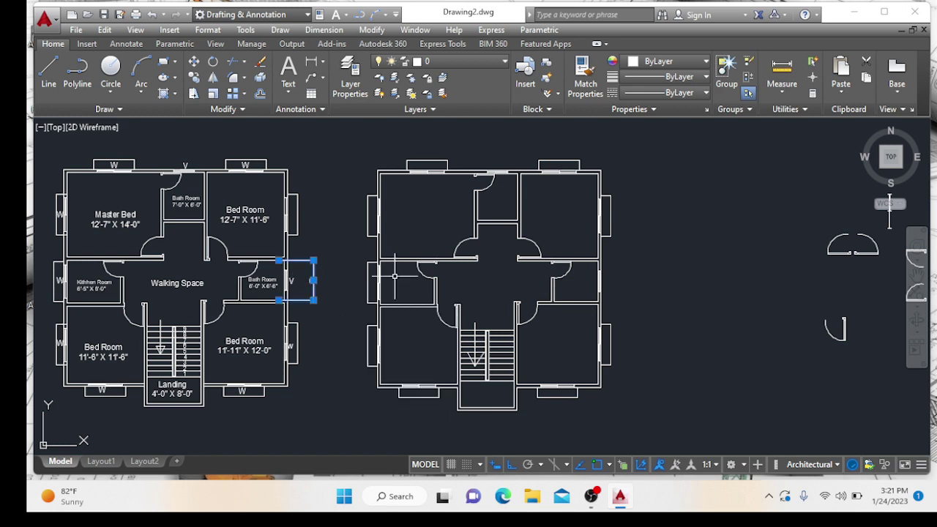
key("Escape")
middle_click_drag(345, 278, 388, 289)
type("rec")
key("Return")
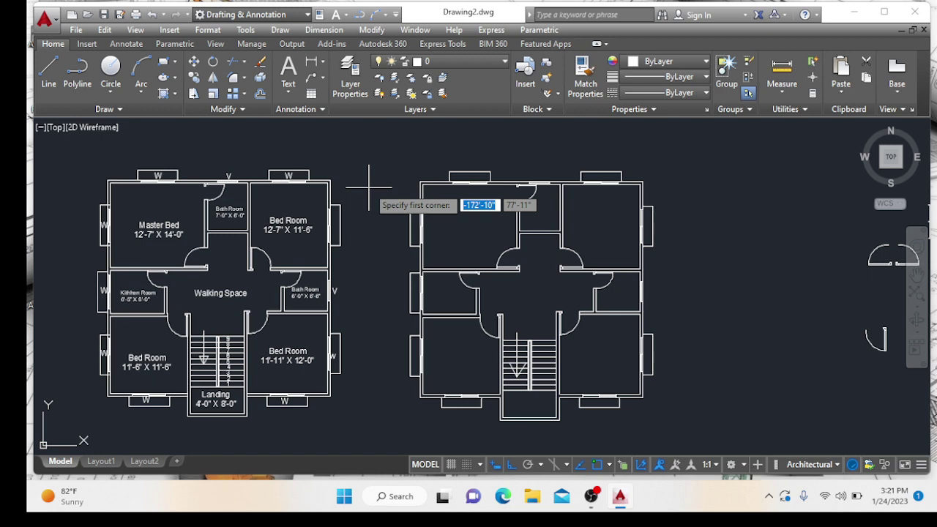
key("Escape")
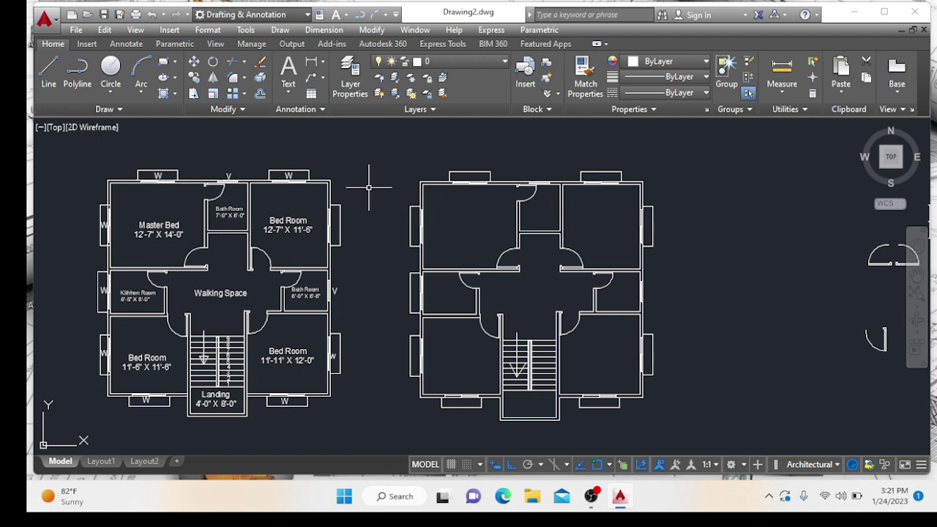
middle_click_drag(341, 271, 334, 261)
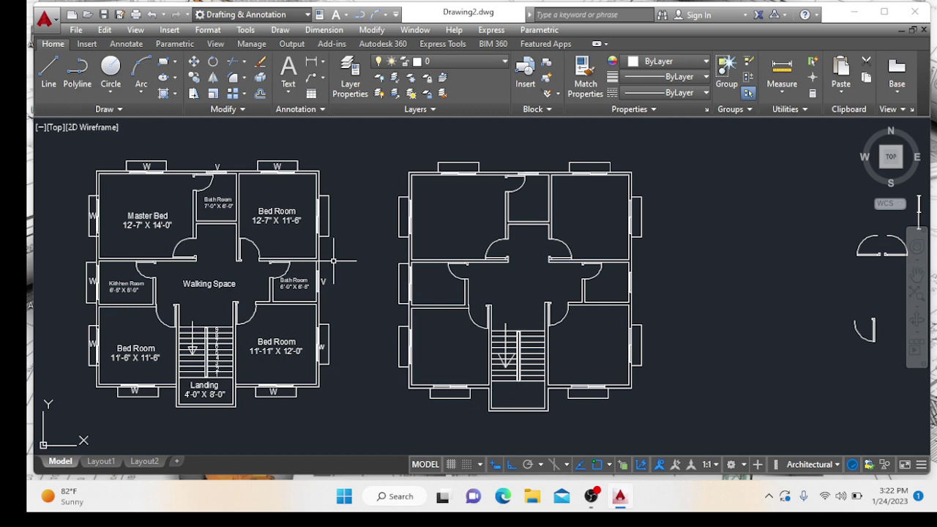
type("te")
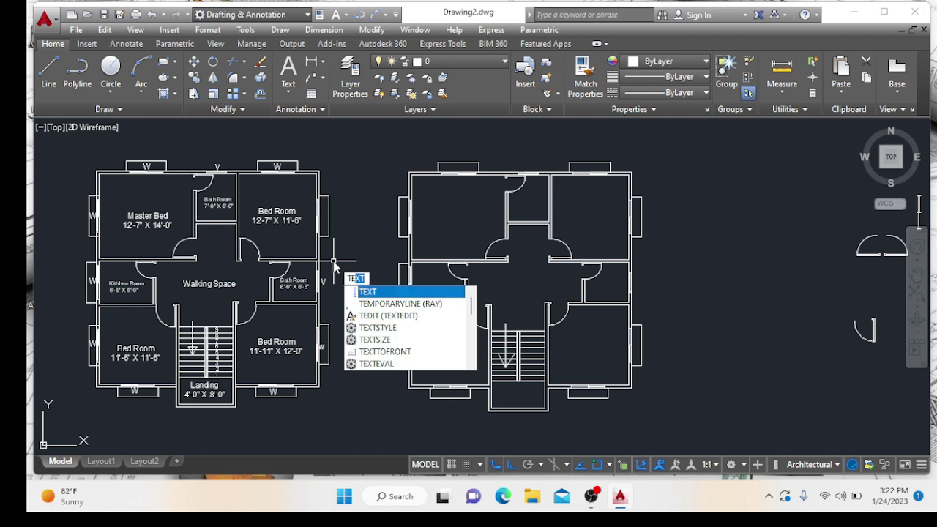
key("Return")
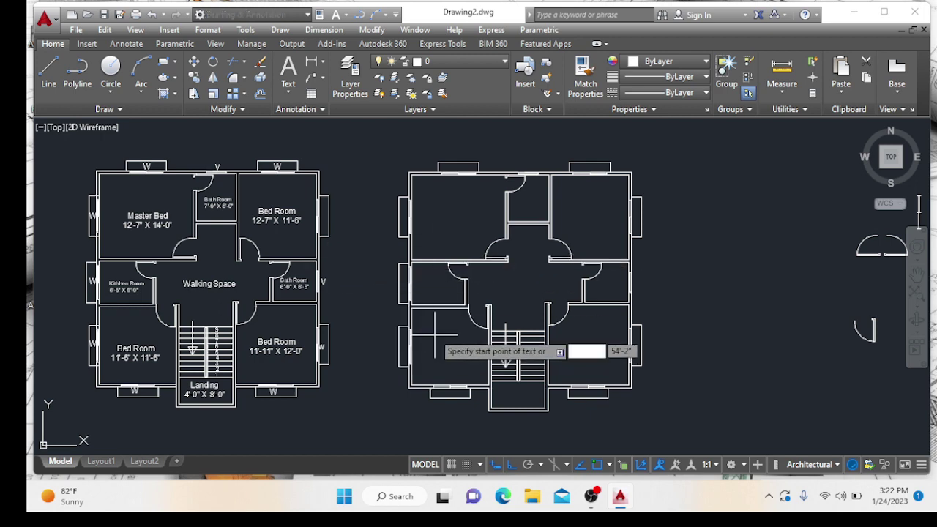
left_click(425, 329)
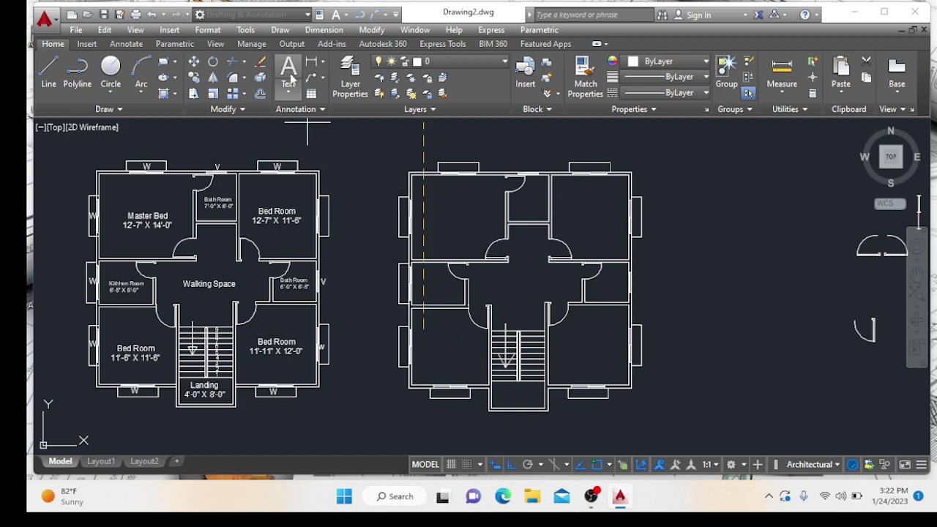
Step: Add the multiline text "Bed Room" with "11'-6" X 11'-6"" on a second line in the unlabelled plan's lower-left room
left_click(293, 94)
left_click(302, 120)
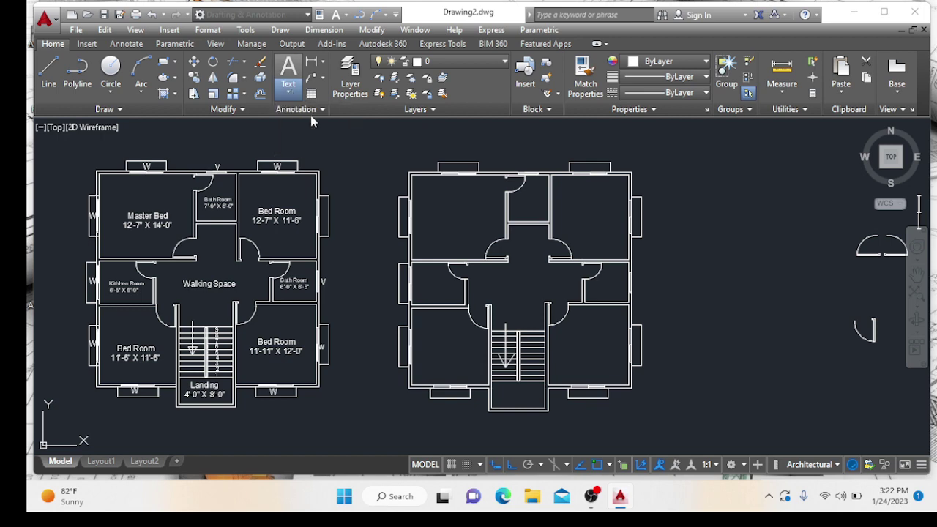
left_click(422, 320)
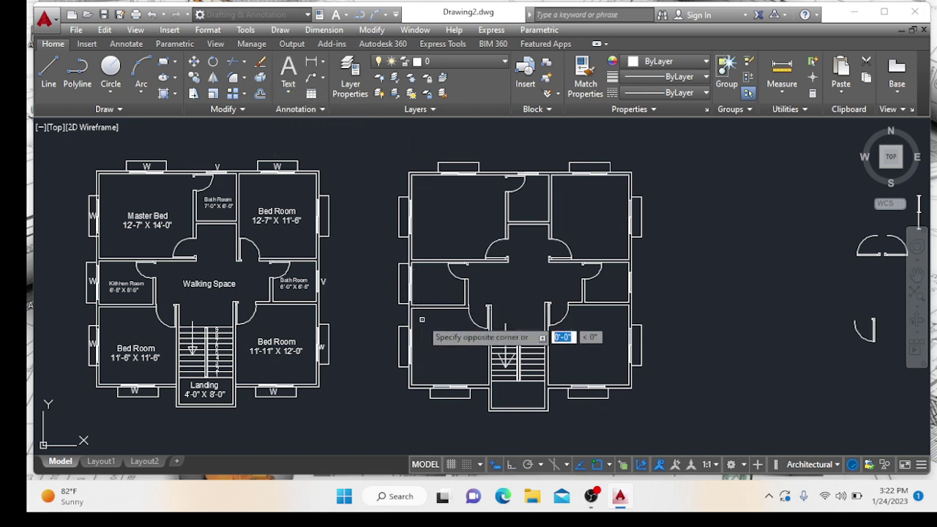
key("Escape")
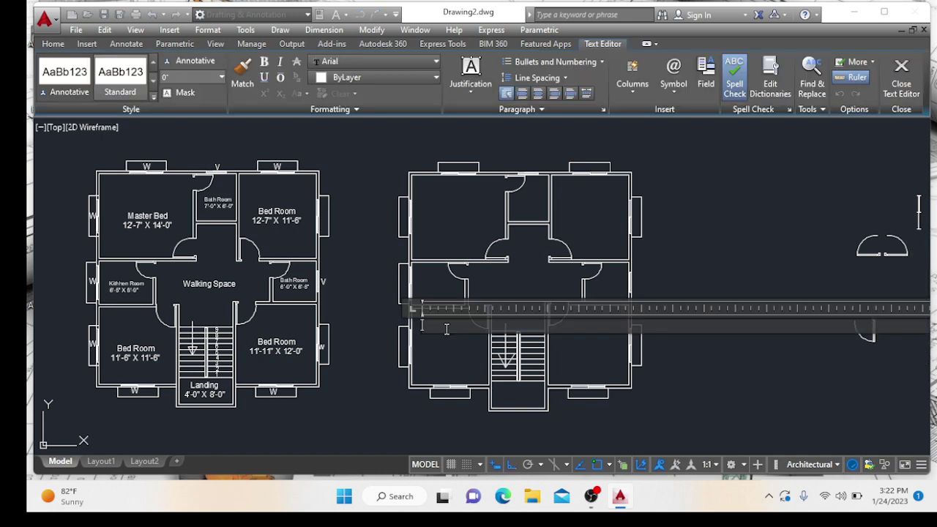
scroll(117, 353, "up", 5)
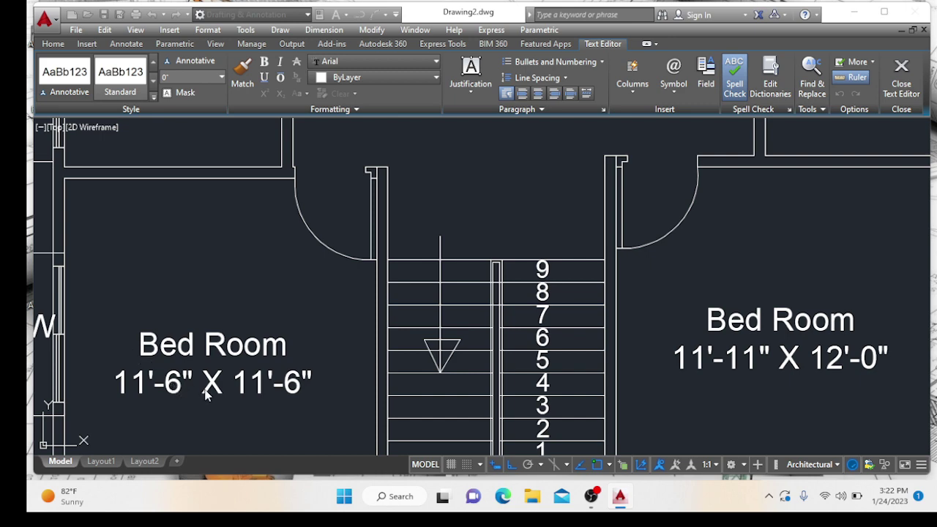
scroll(303, 386, "down", 5)
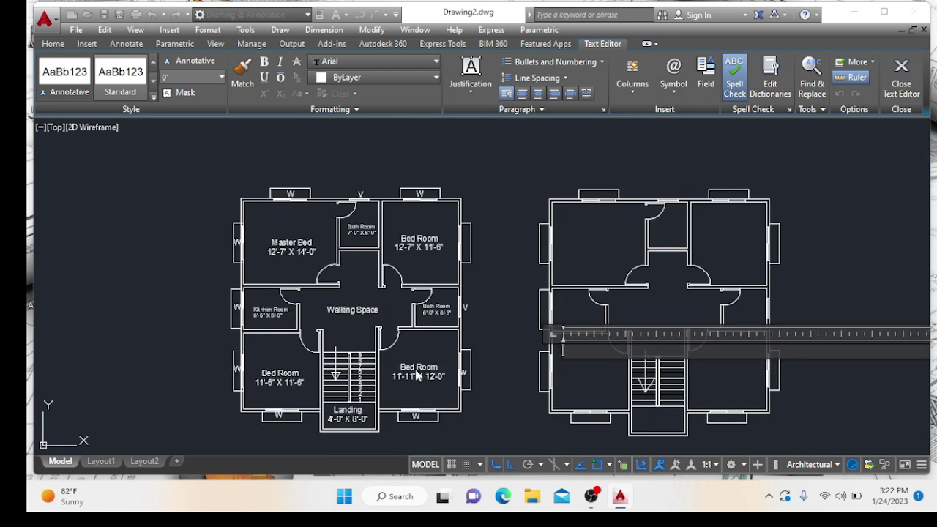
middle_click_drag(495, 372, 438, 370)
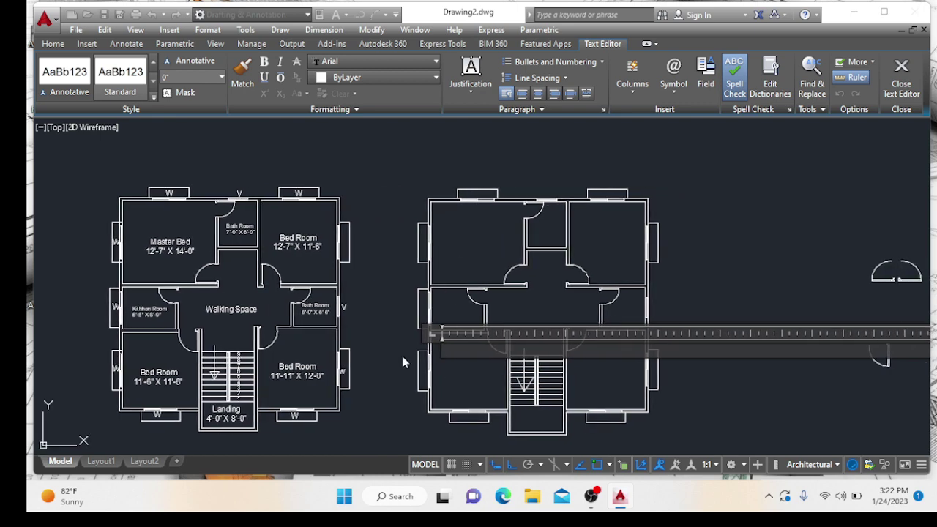
type("Bed Room")
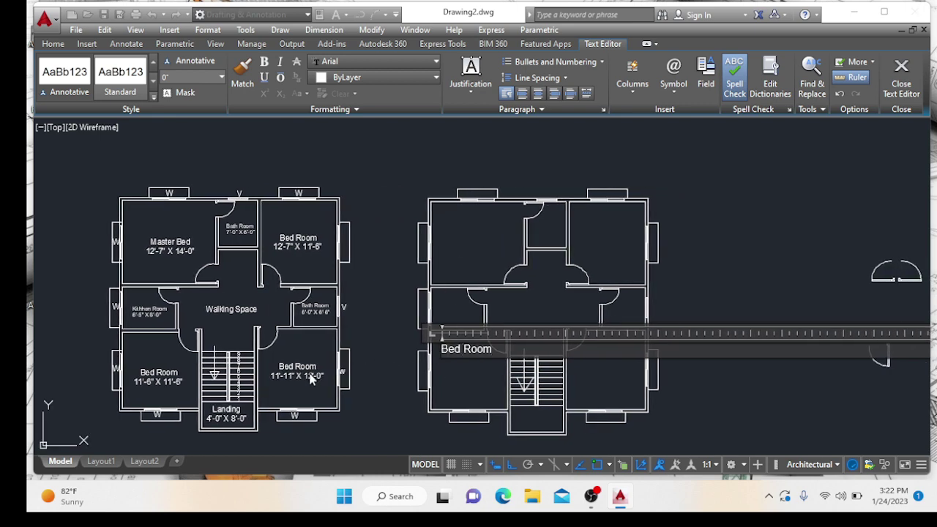
key("Return")
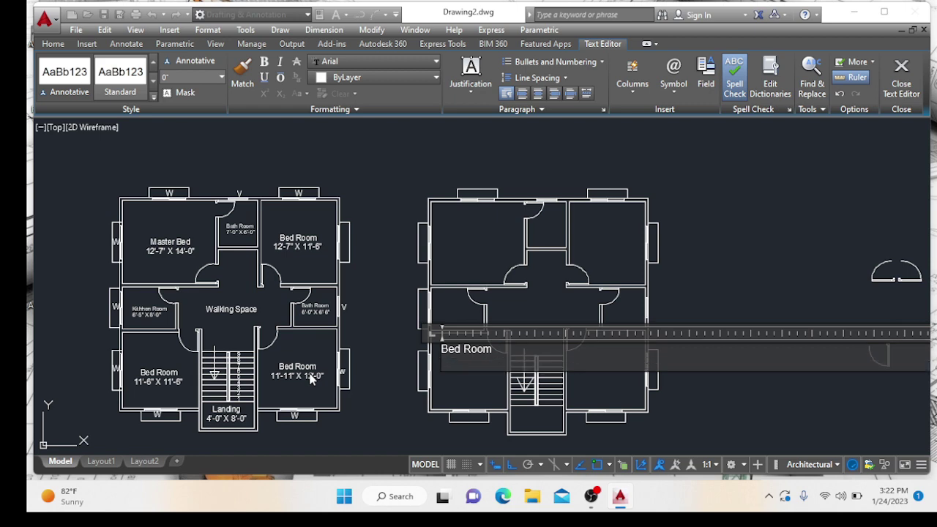
type("11")
type("6\" X 11'-6")
left_click(483, 396)
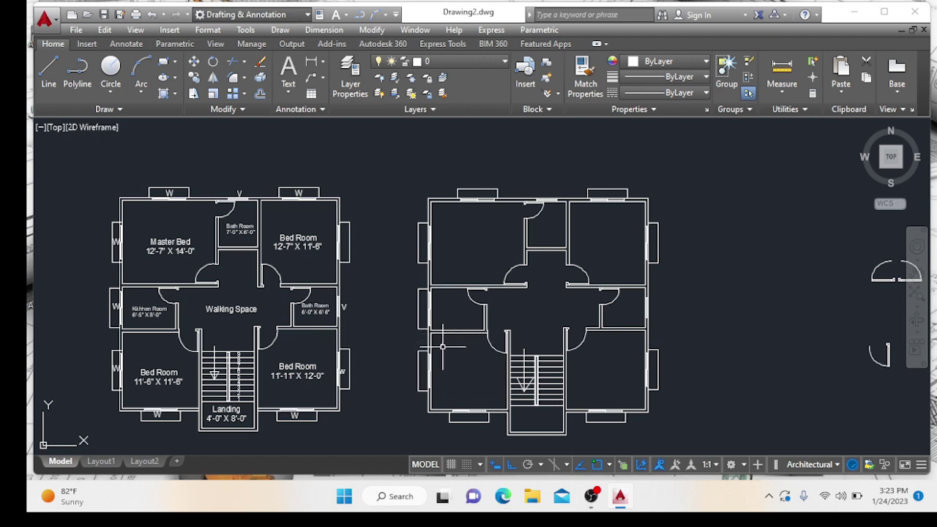
Step: Set the height of the whole new Bed Room label to 10" and finish editing the text
scroll(444, 345, "up", 6)
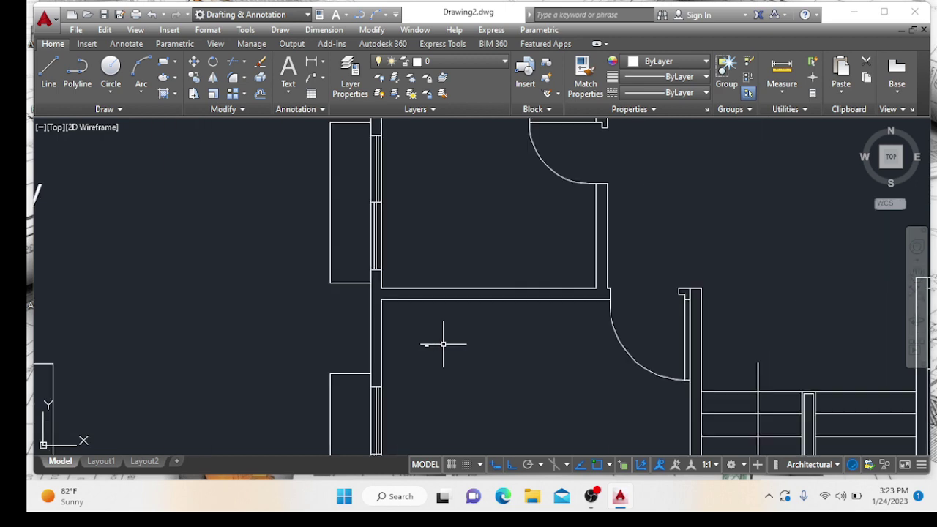
scroll(443, 345, "up", 10)
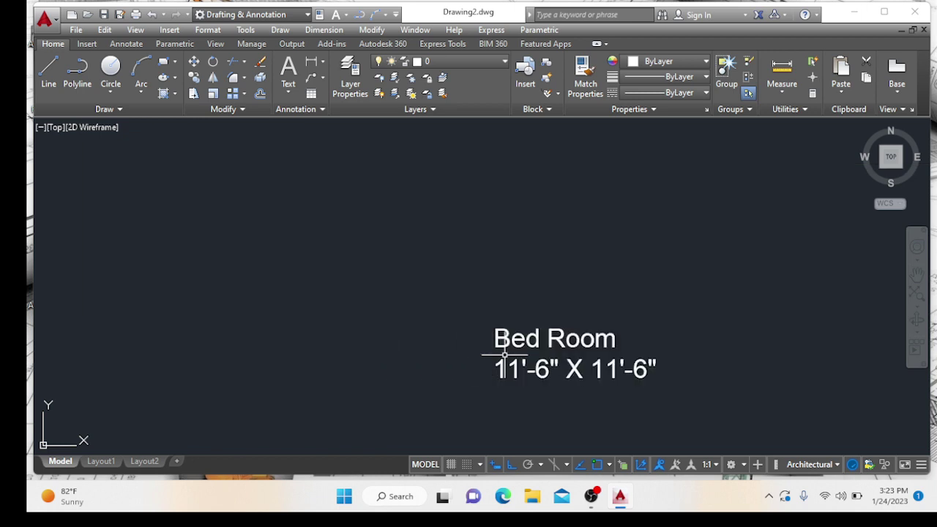
middle_click_drag(504, 355, 420, 349)
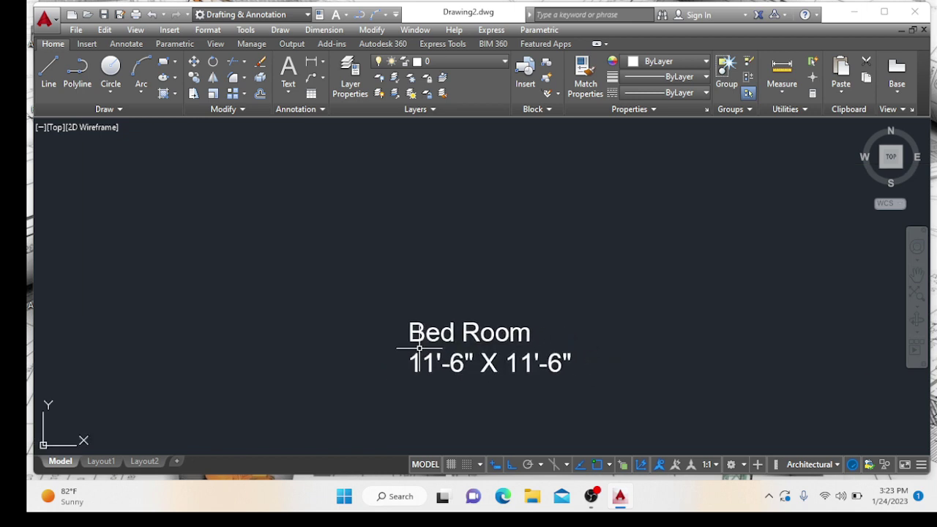
left_click(458, 364)
left_click(458, 363)
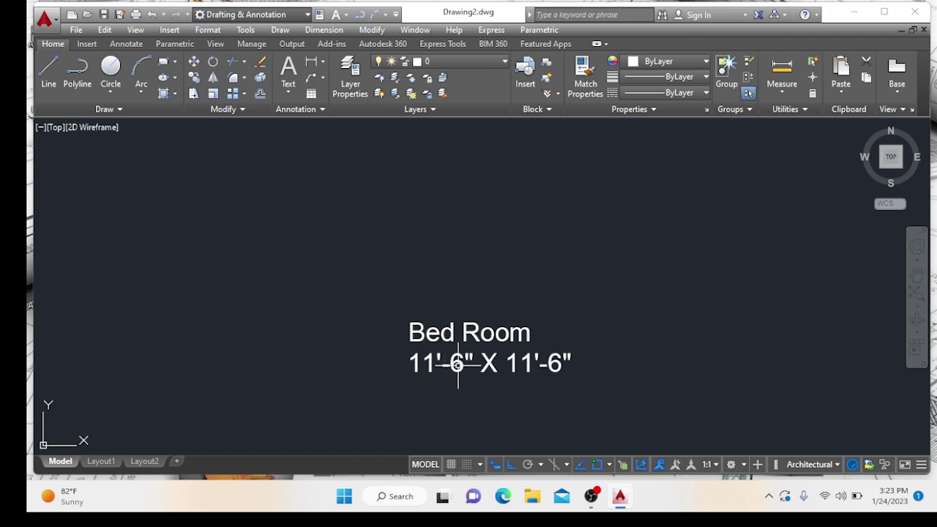
double_click(530, 344)
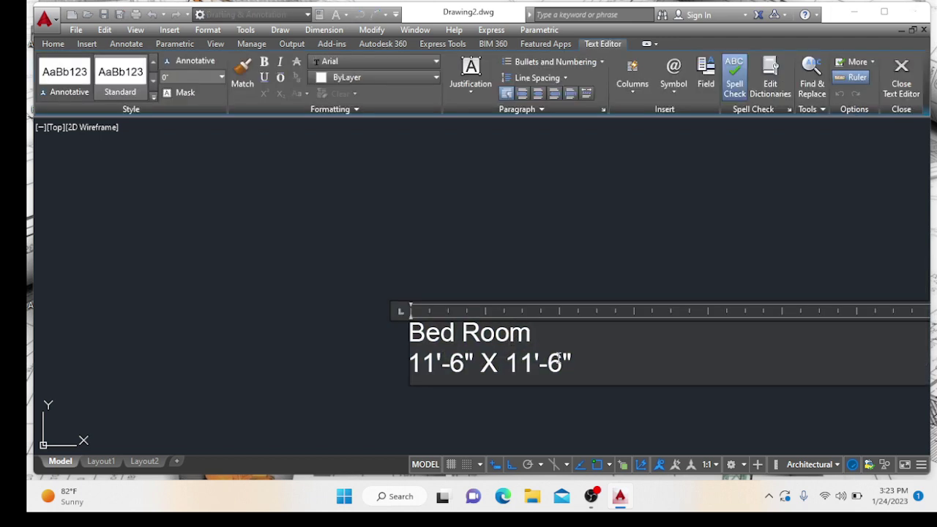
left_click_drag(581, 364, 414, 319)
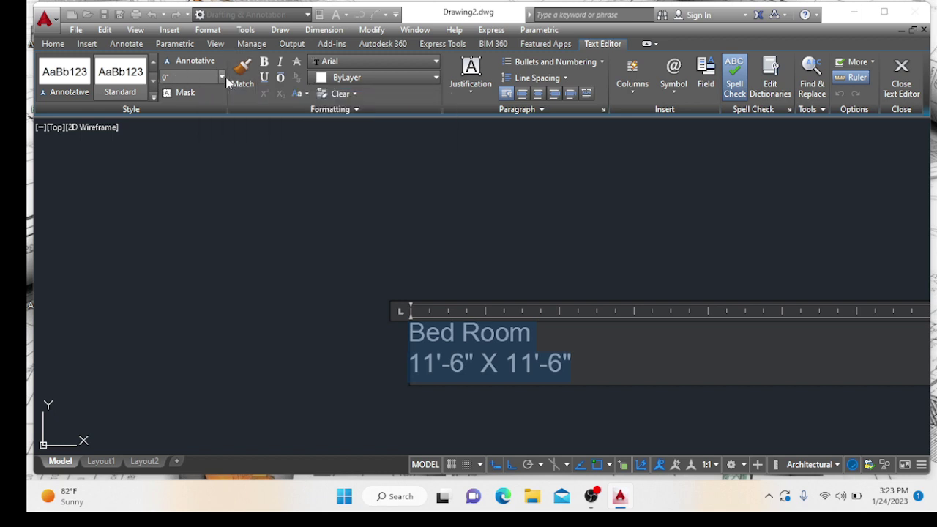
left_click(191, 77)
left_click(134, 81)
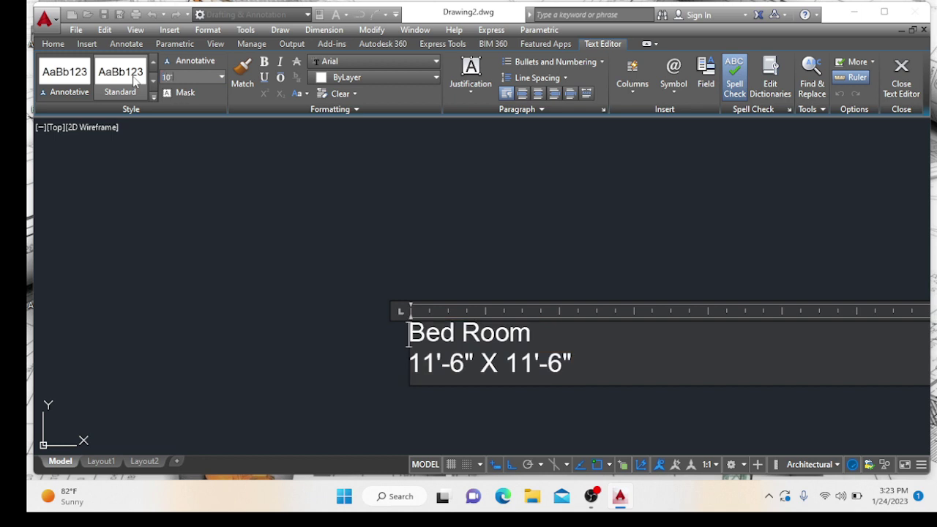
key("ctrl+a")
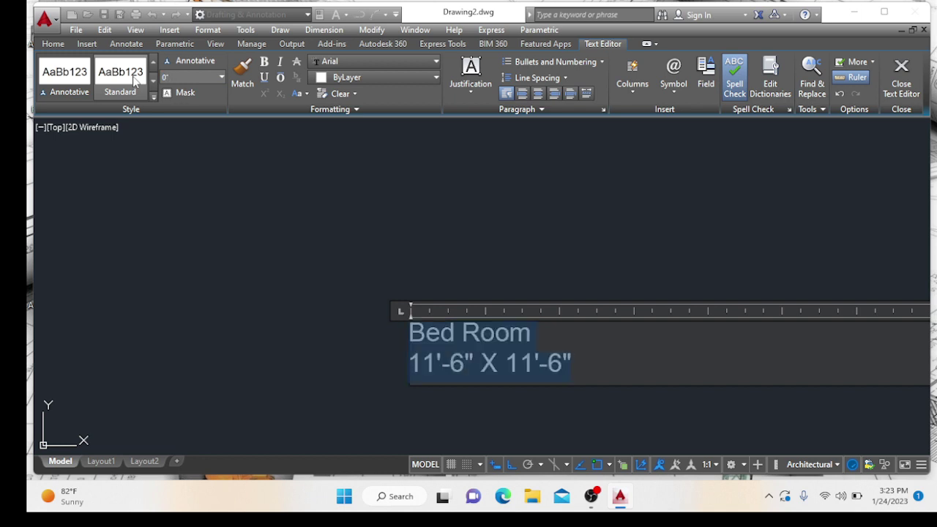
left_click(220, 78)
left_click(188, 93)
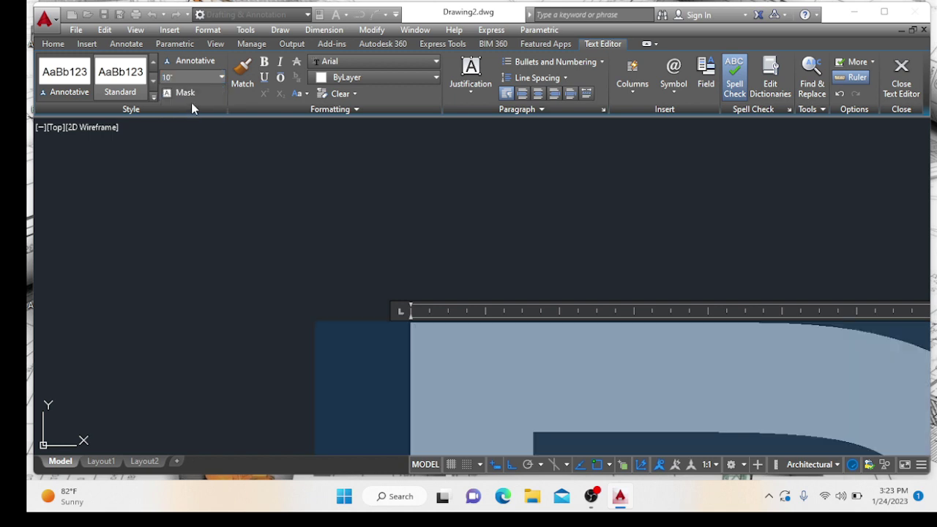
scroll(291, 227, "down", 6)
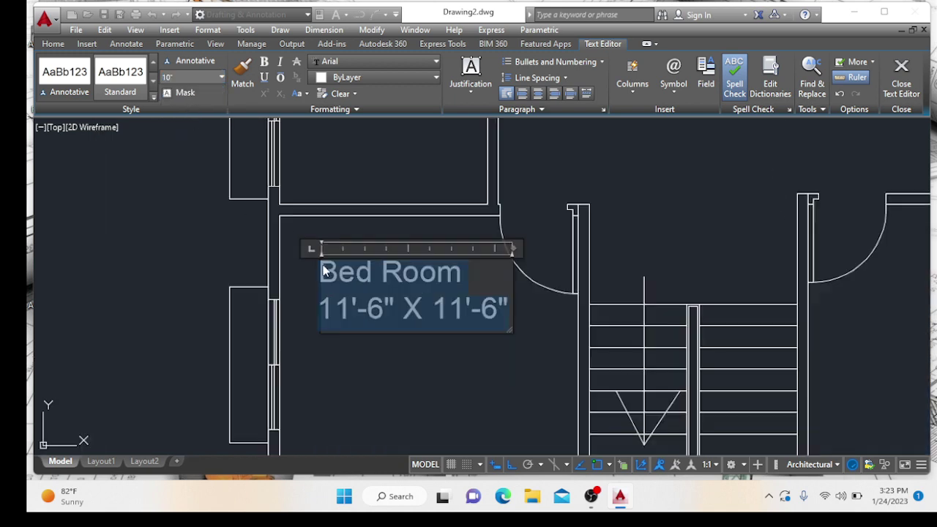
left_click(393, 335)
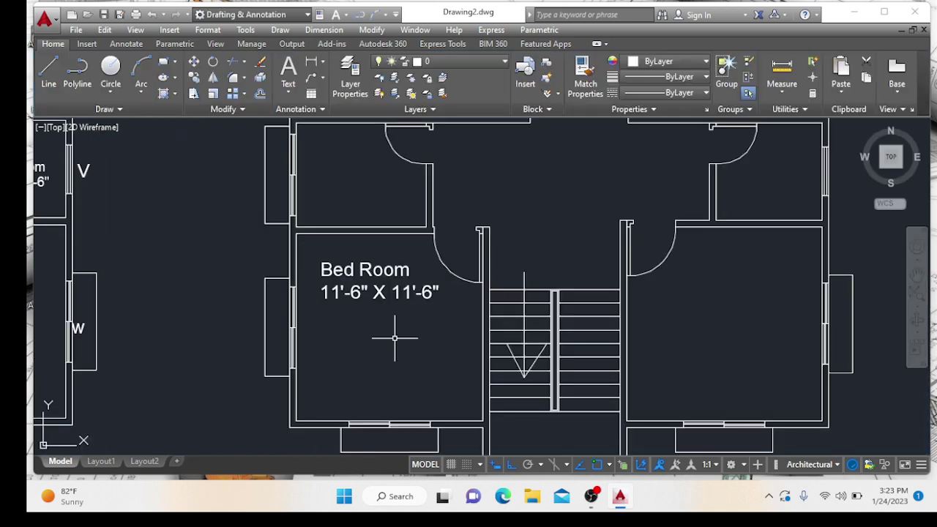
Step: Move the Bed Room label to the middle of the unlabelled plan's lower-left room and centre-align both of its lines
left_click(366, 265)
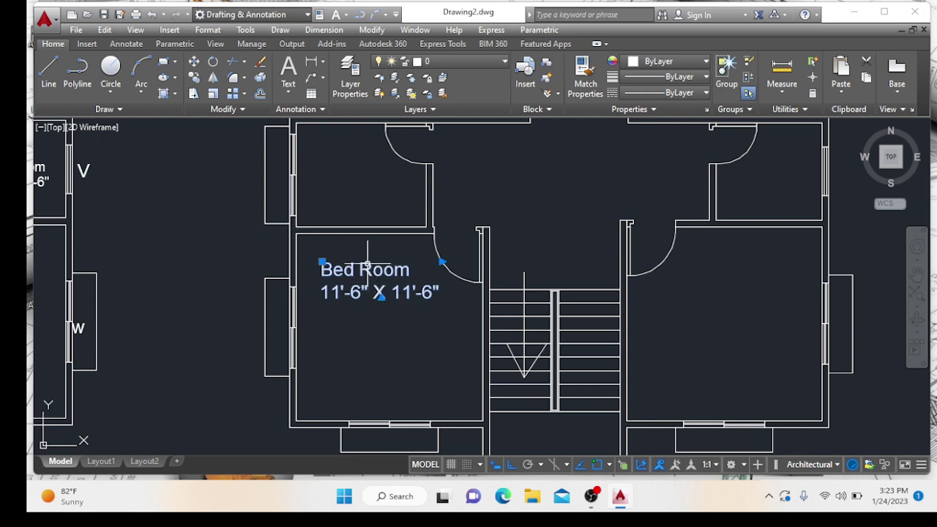
mouse_move(367, 265)
left_mouse_down()
mouse_move(362, 380)
mouse_move(376, 345)
mouse_move(373, 322)
left_mouse_up()
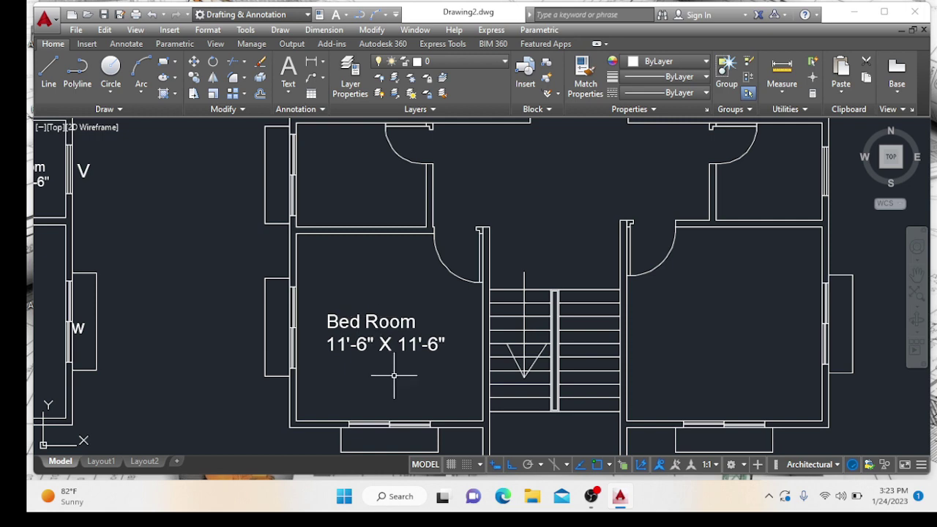
scroll(390, 361, "up", 2)
middle_click_drag(388, 359, 353, 358)
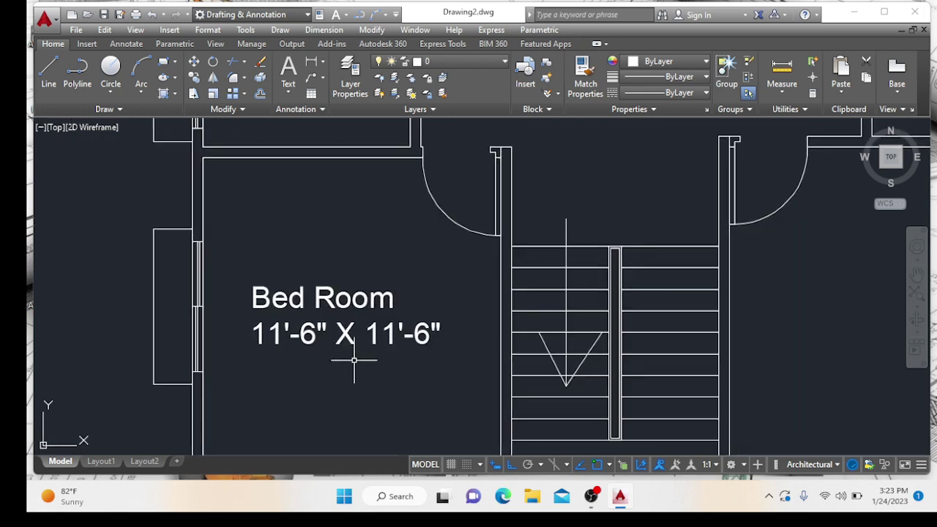
left_click(348, 299)
double_click(352, 298)
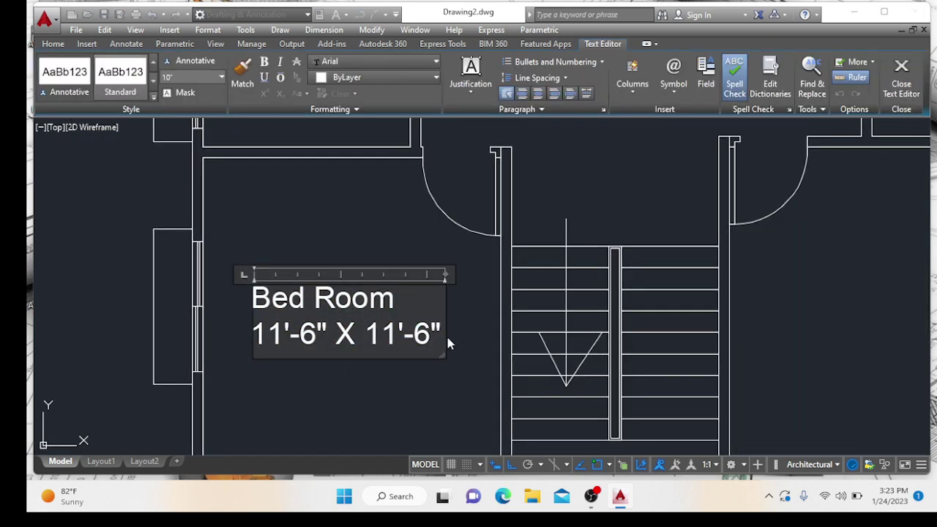
left_click_drag(444, 334, 257, 303)
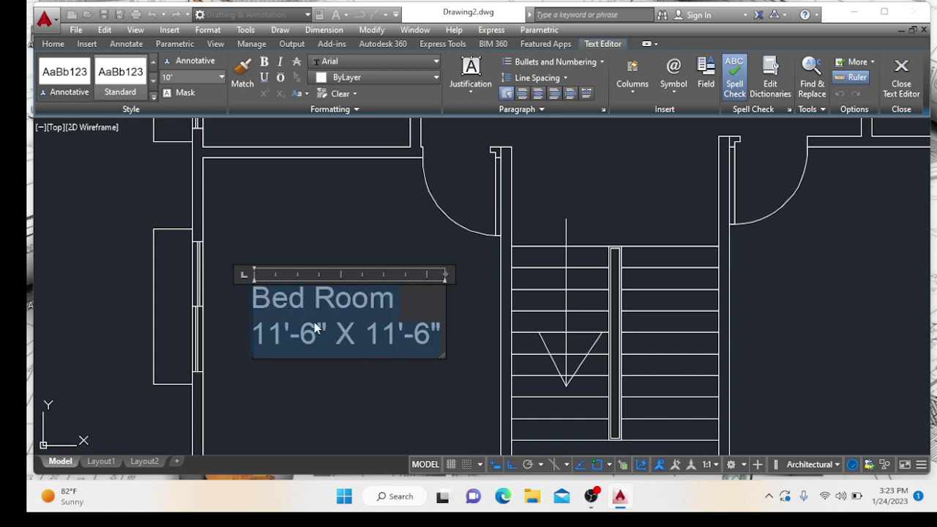
left_click(543, 105)
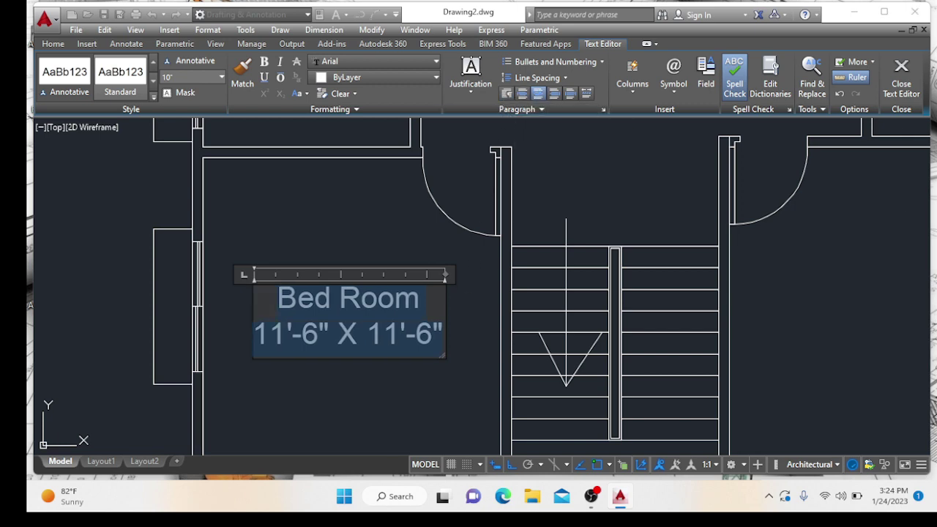
left_click(397, 386)
Step: Copy the centred Bed Room label into the lower-right, upper-right and upper-left rooms of the same plan
scroll(397, 345, "down", 4)
middle_click_drag(393, 341, 358, 310)
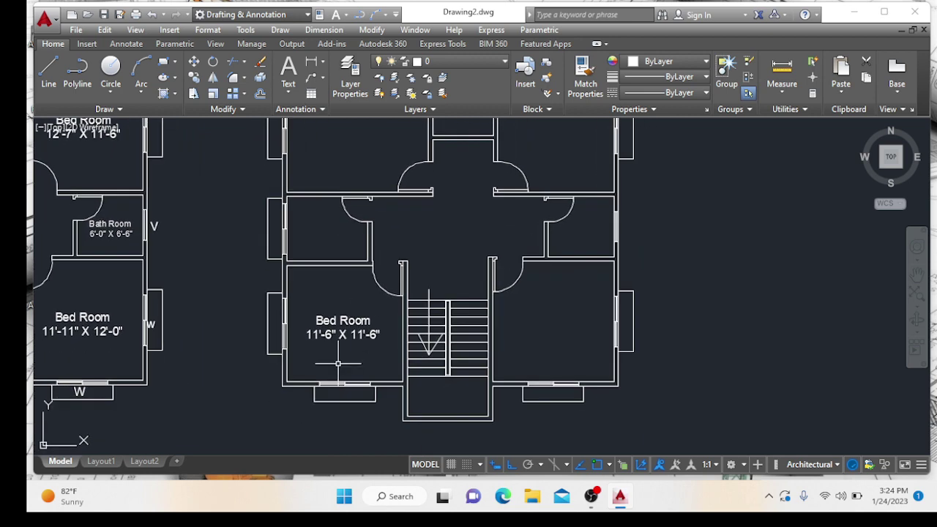
mouse_move(339, 342)
middle_mouse_down()
mouse_move(360, 341)
mouse_move(325, 394)
middle_mouse_up()
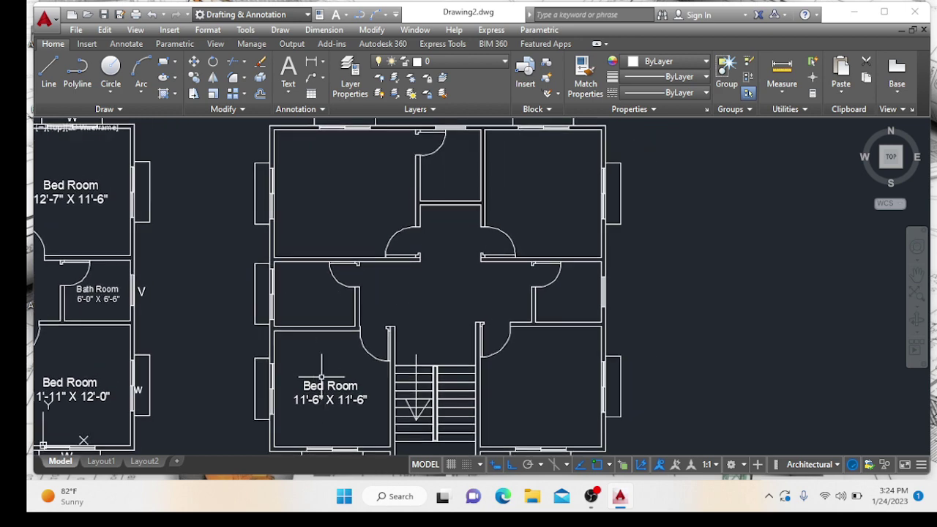
middle_click_drag(333, 369, 338, 342)
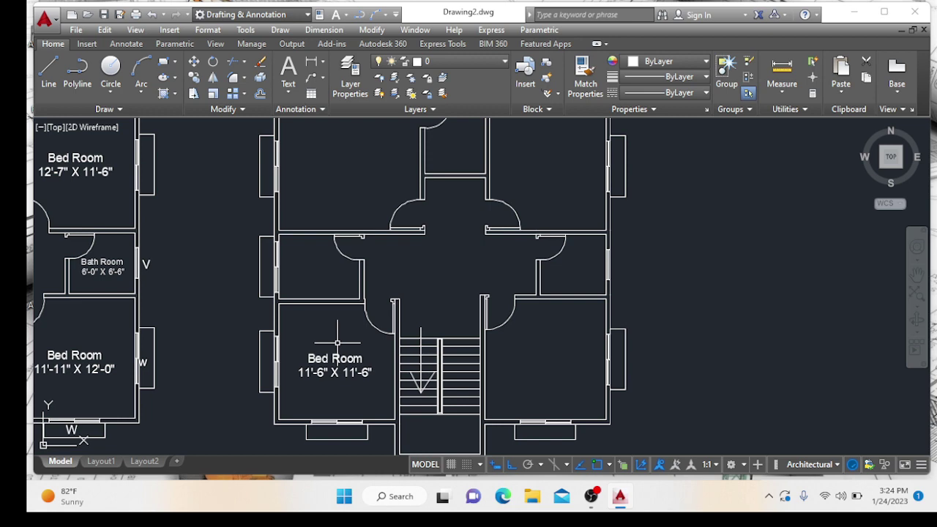
left_click(318, 359)
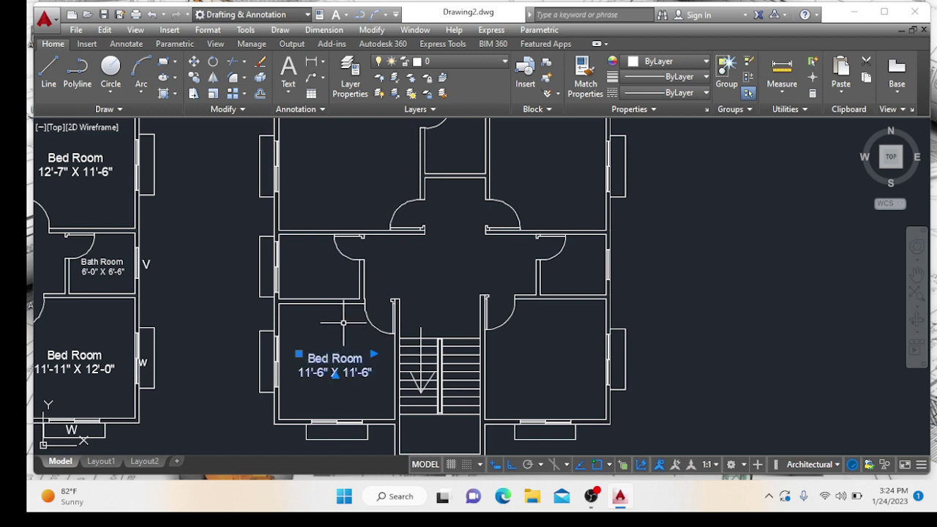
type("co")
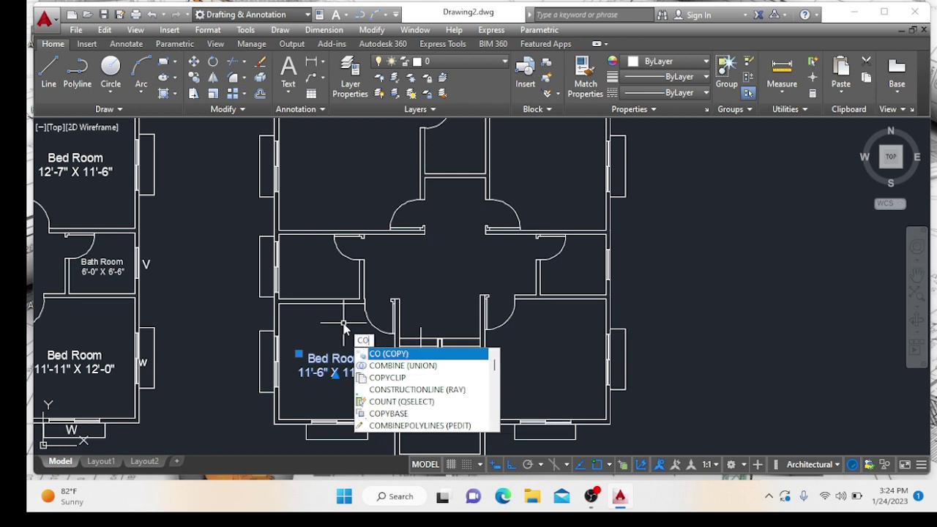
key("Return")
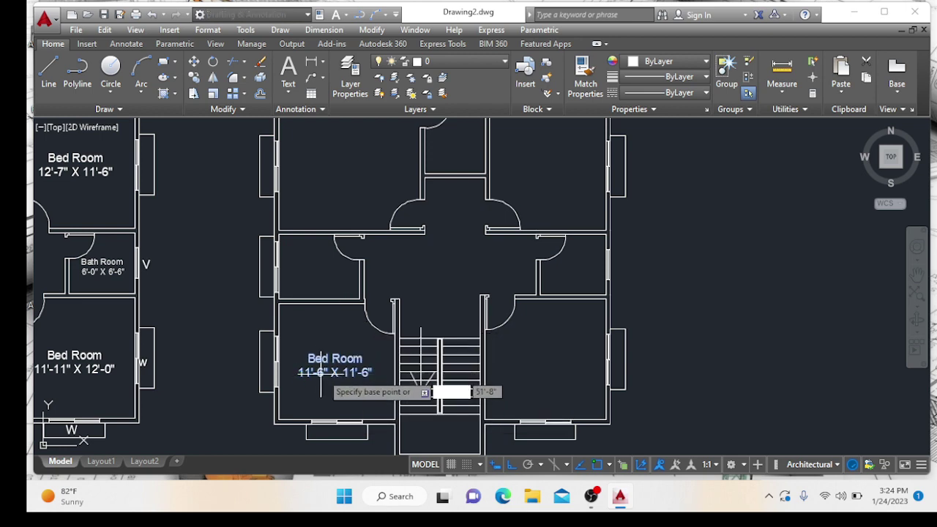
left_click(303, 351)
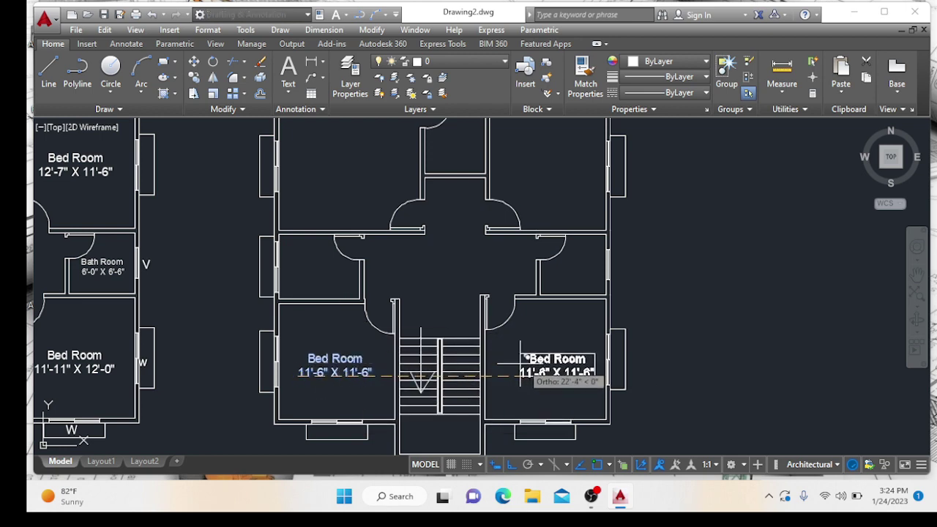
left_click(505, 323)
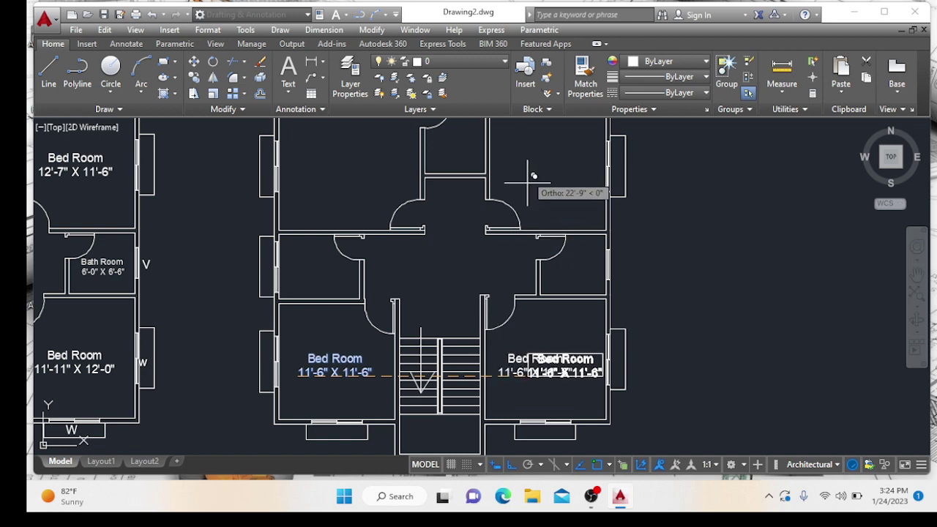
left_click(503, 466)
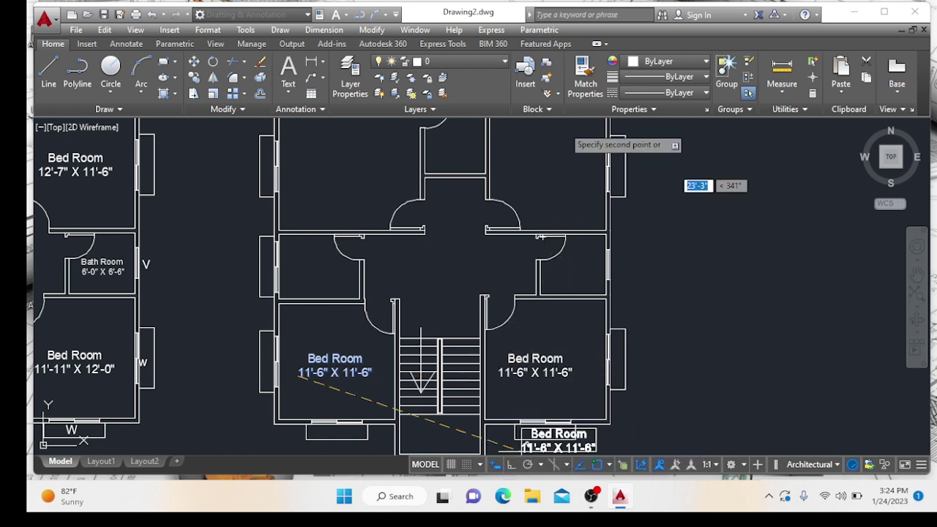
left_click(515, 163)
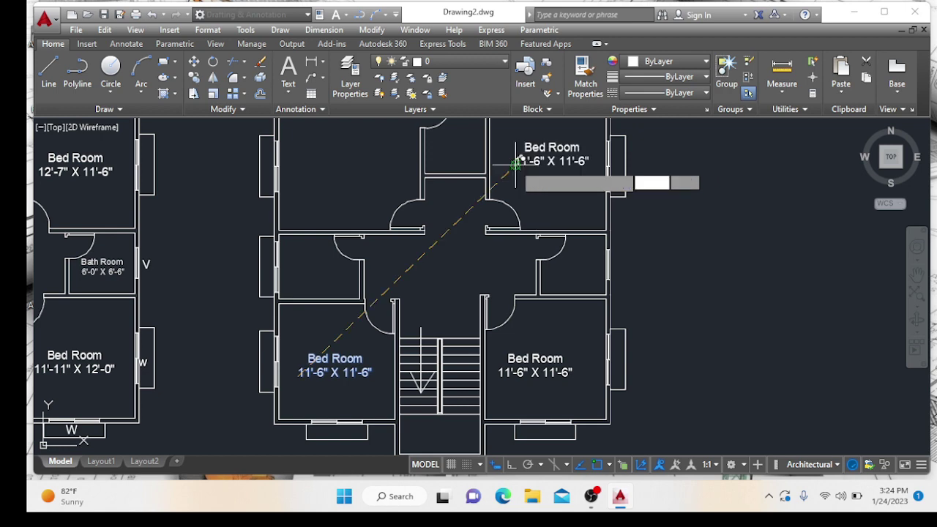
left_click(310, 174)
key("Escape")
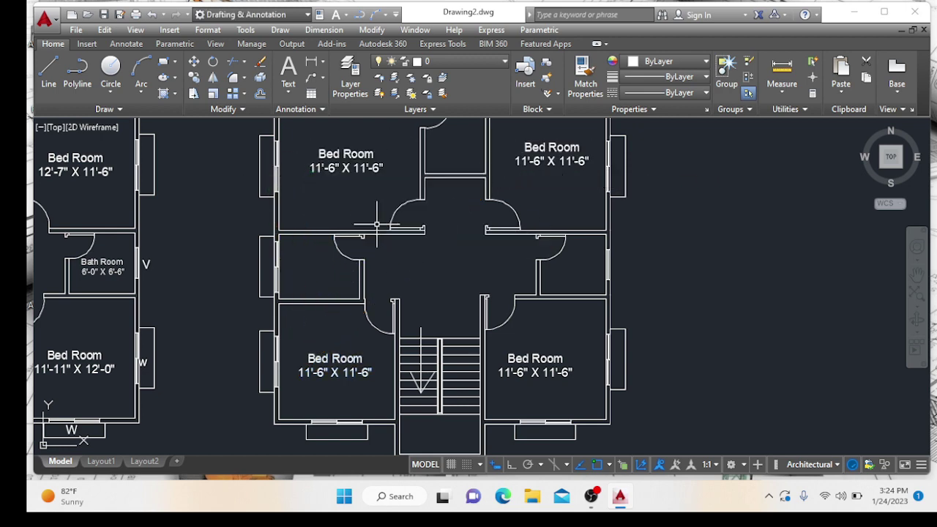
Step: Replace the copied label's text in the upper-left room with "Master Bed" and start a second line
middle_click_drag(385, 200, 499, 278)
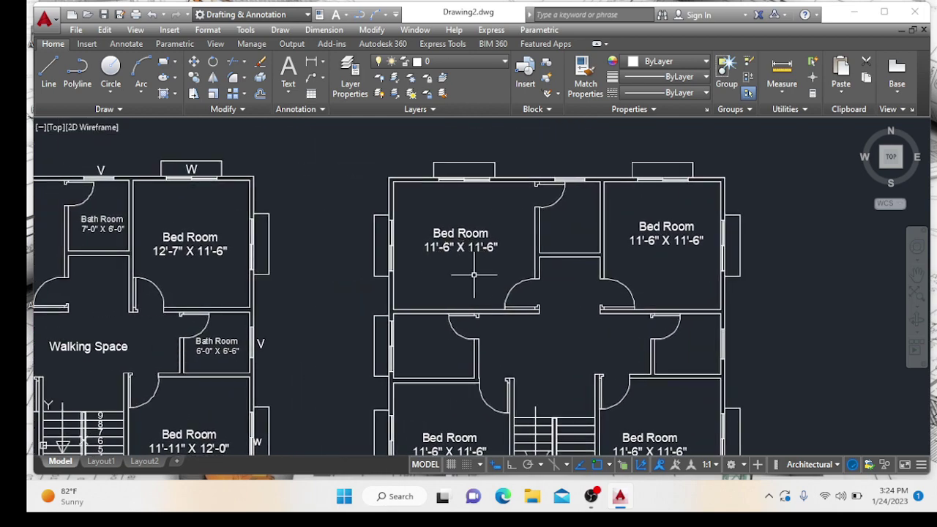
middle_click_drag(315, 277, 547, 304)
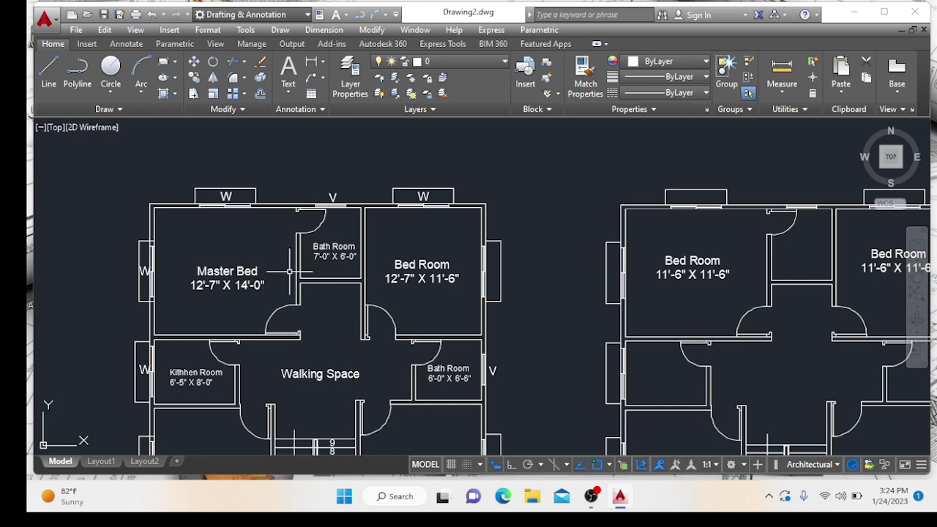
middle_click_drag(591, 217, 416, 197)
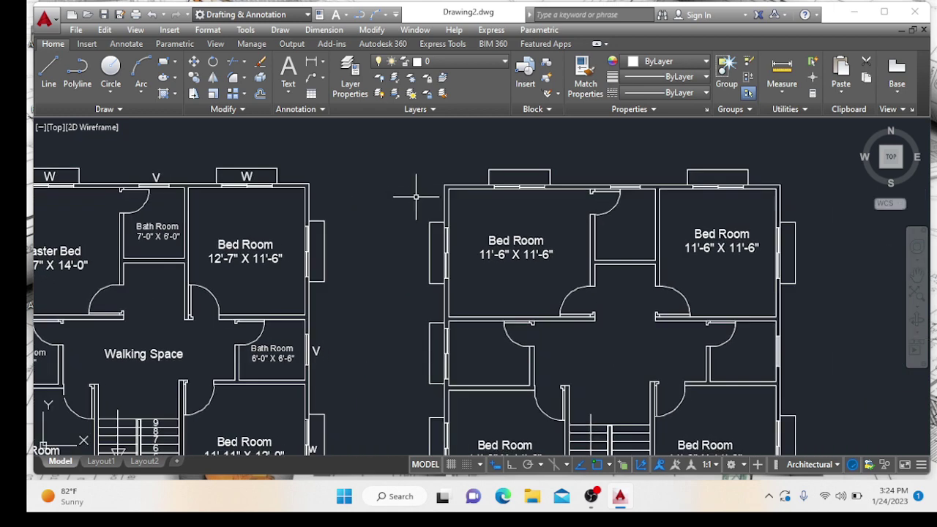
double_click(557, 257)
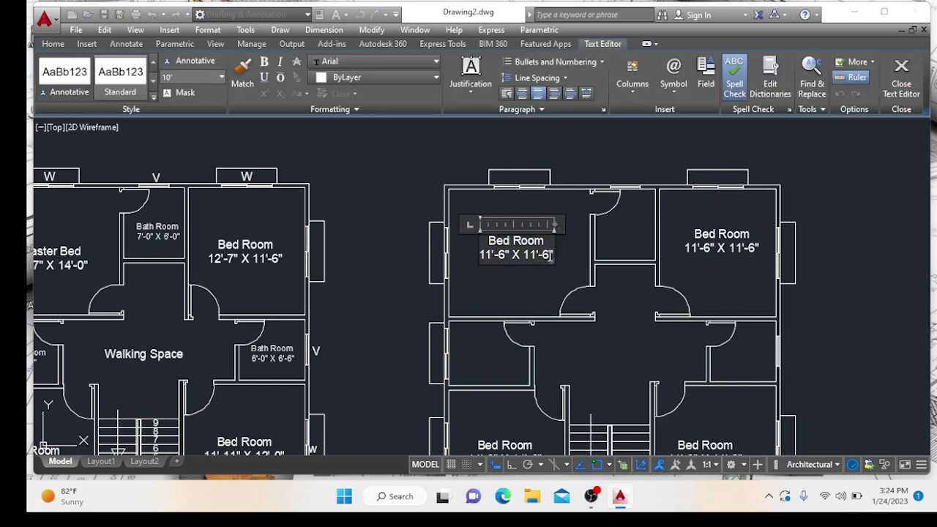
left_click_drag(554, 255, 464, 238)
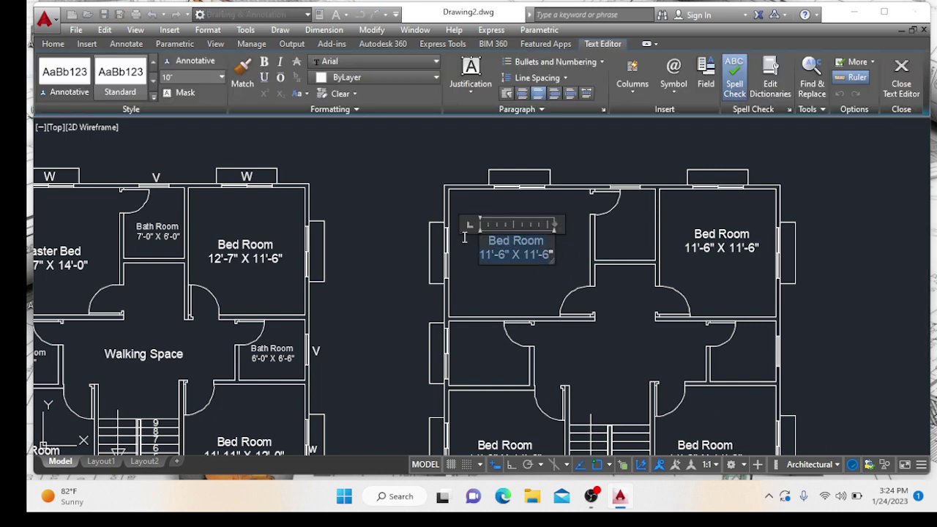
type("Mast")
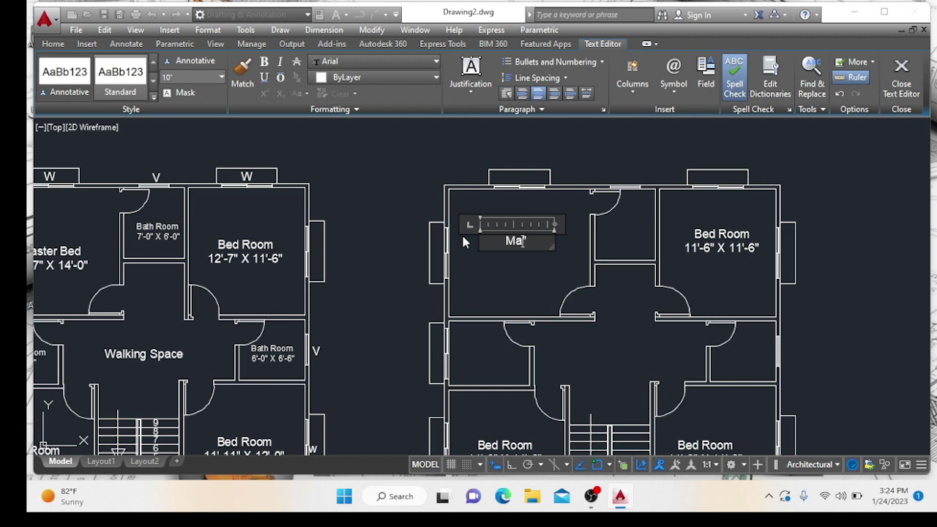
type("er Bed")
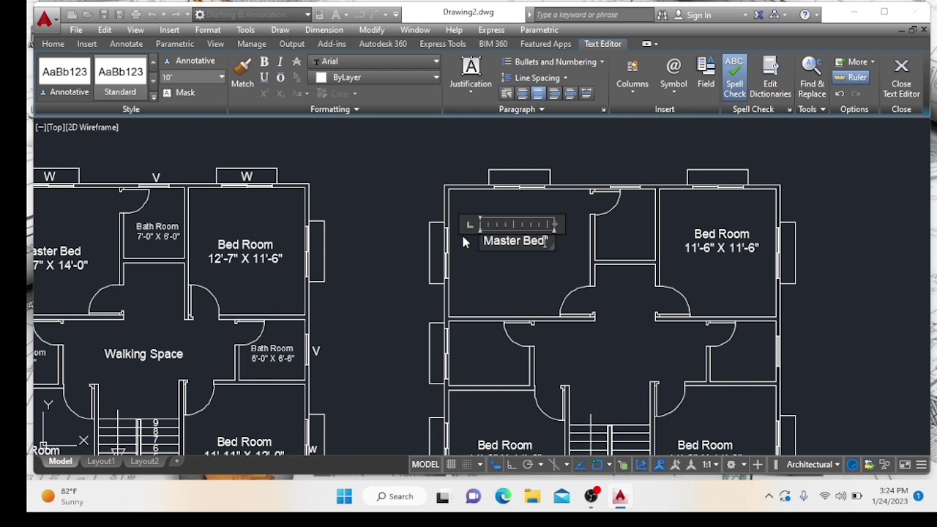
key("Return")
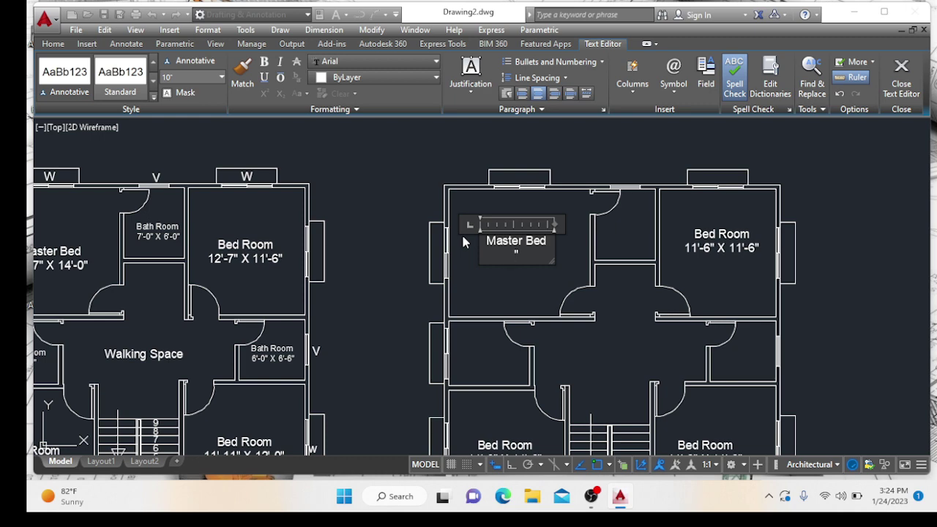
Step: Enter the size "12;-7" X 14'-0"" on the second line of the Master Bed label
type("12")
type(";-")
type("7;")
type("X")
key("BackSpace")
key("BackSpace")
key("BackSpace")
type("\"")
type(" X")
type(" 14'=")
key("BackSpace")
type("-0\"")
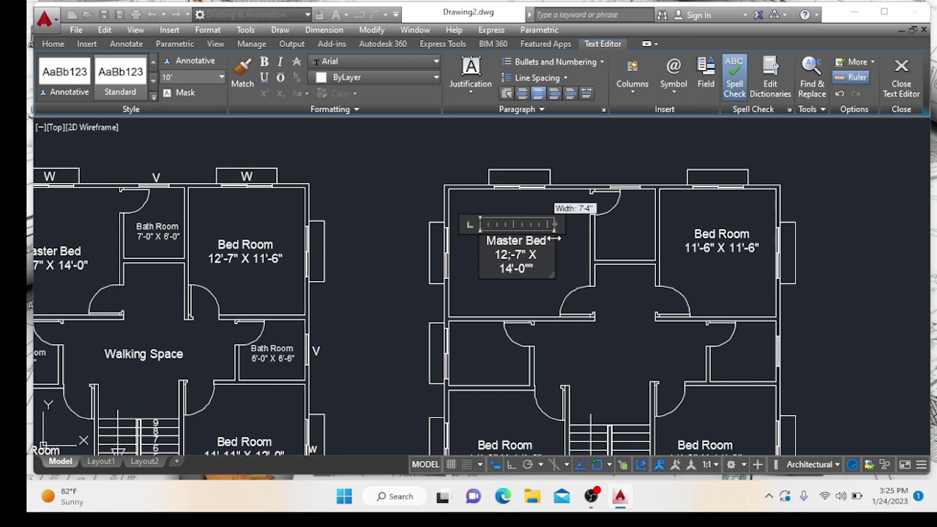
Step: Widen the Master Bed text frame to fit the size on one line, delete the extra inch mark and finish editing
left_click_drag(554, 238, 562, 239)
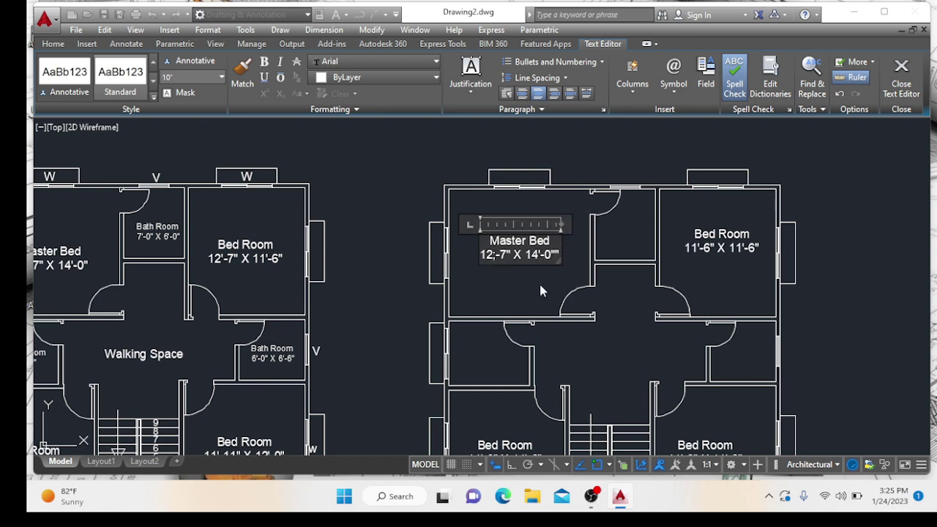
key("BackSpace")
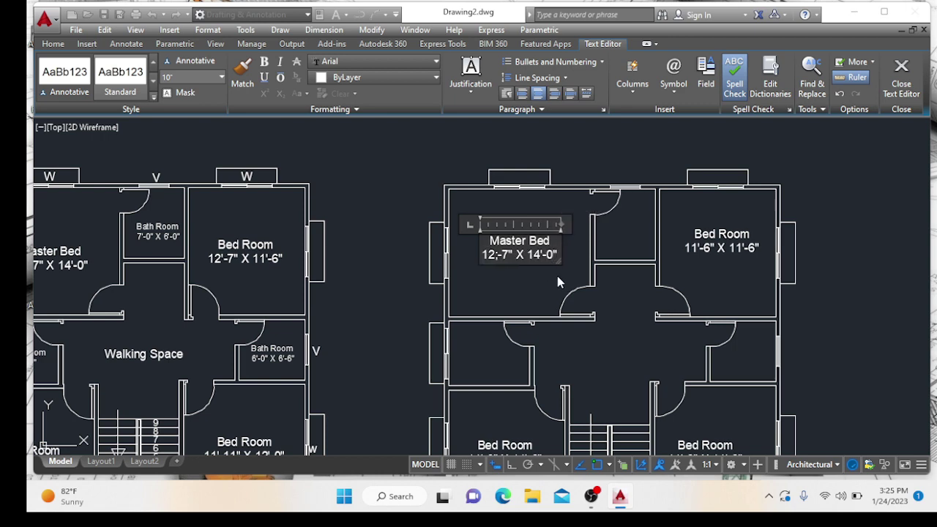
left_click(558, 277)
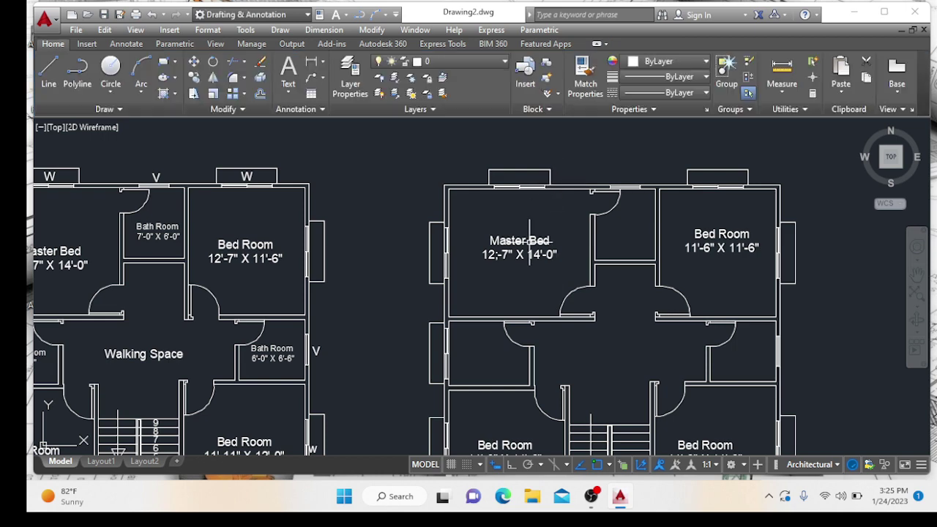
Step: Move the Master Bed label slightly down towards the middle of the upper-left room
middle_click_drag(529, 220, 501, 217)
left_click(500, 231)
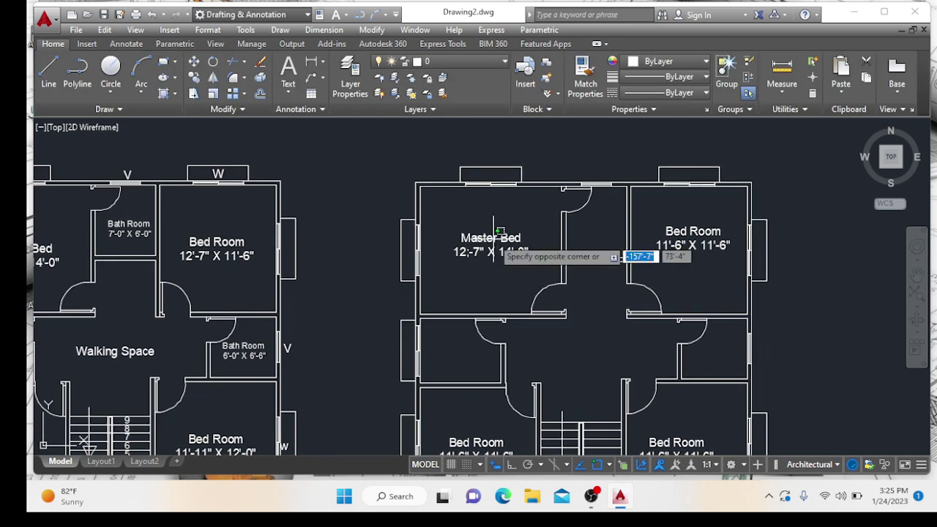
left_click(494, 238)
double_click(494, 249)
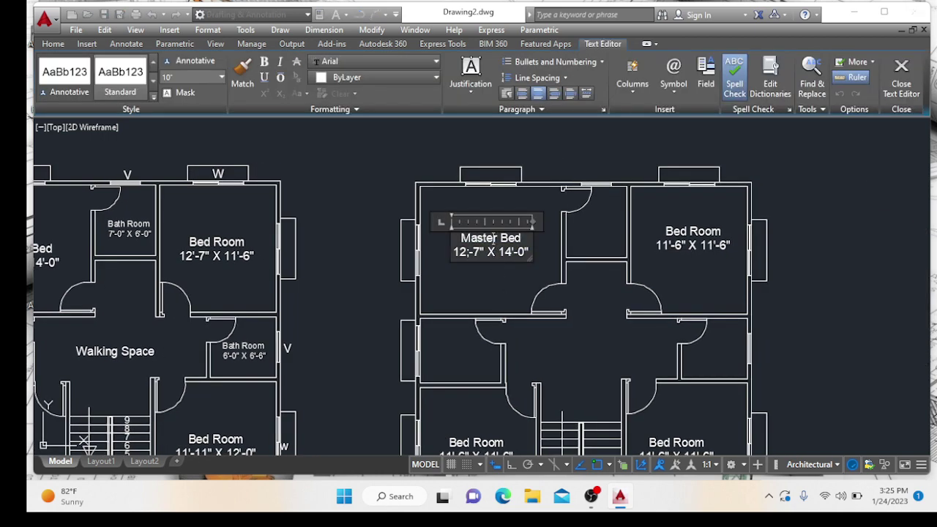
key("Escape")
left_click(485, 238)
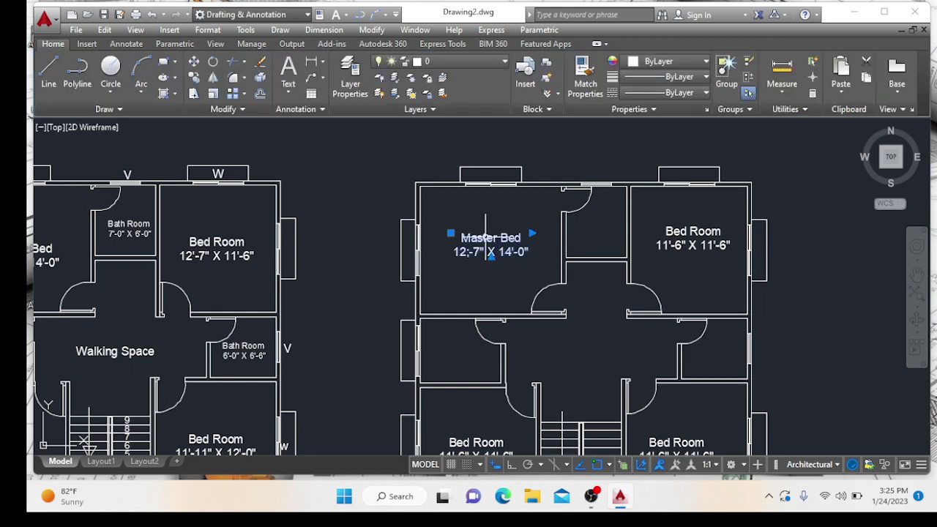
mouse_move(485, 248)
left_mouse_down()
mouse_move(484, 267)
mouse_move(488, 253)
left_mouse_up()
Step: Compare the upper-right Bed Room's size label in the labelled plan with the matching room of the other plan
mouse_move(668, 268)
middle_mouse_down()
mouse_move(505, 264)
mouse_move(553, 262)
middle_mouse_up()
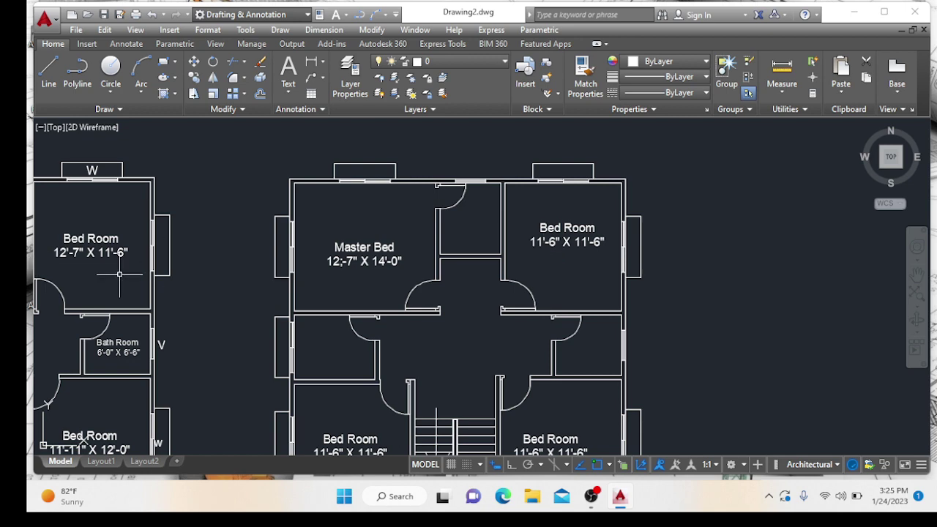
scroll(117, 267, "up", 4)
middle_click_drag(171, 301, 335, 351)
scroll(339, 350, "down", 8)
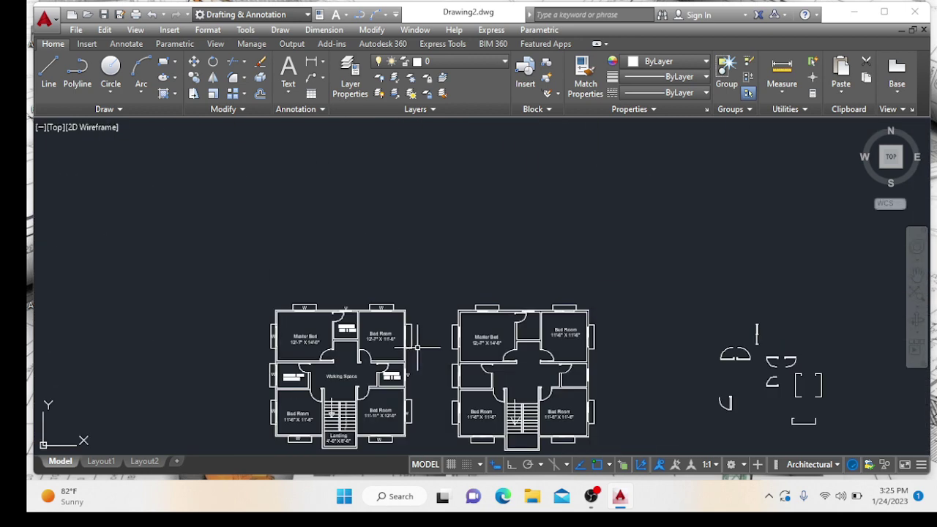
middle_click_drag(553, 353, 528, 334)
scroll(538, 318, "up", 8)
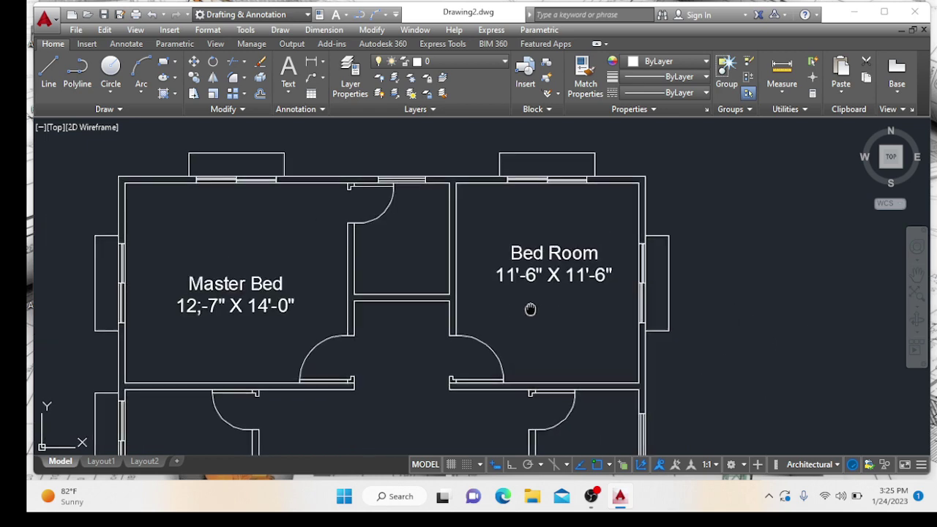
Step: Change the size in the upper-right Bed Room label to 12'-7" X 11'-6" and finish editing
double_click(588, 222)
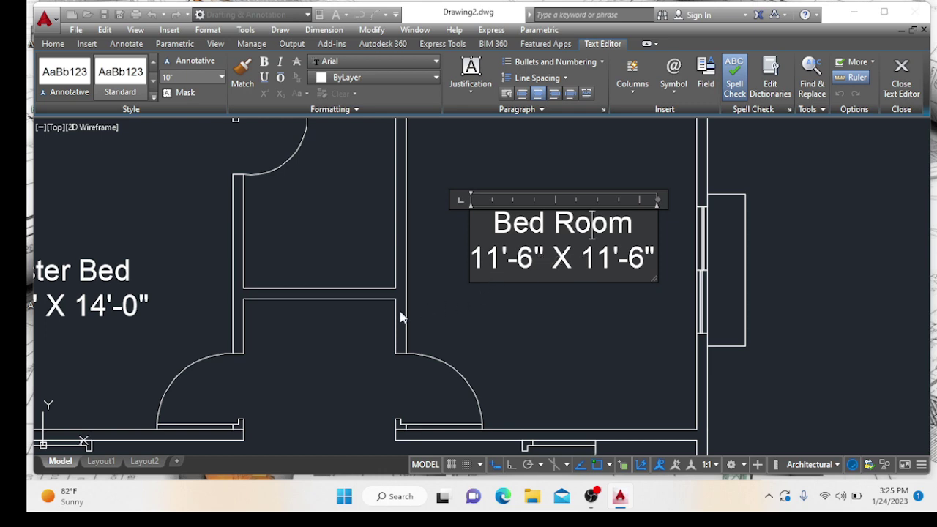
mouse_move(463, 306)
middle_mouse_down()
mouse_move(726, 306)
mouse_move(737, 348)
middle_mouse_up()
scroll(830, 376, "down", 4)
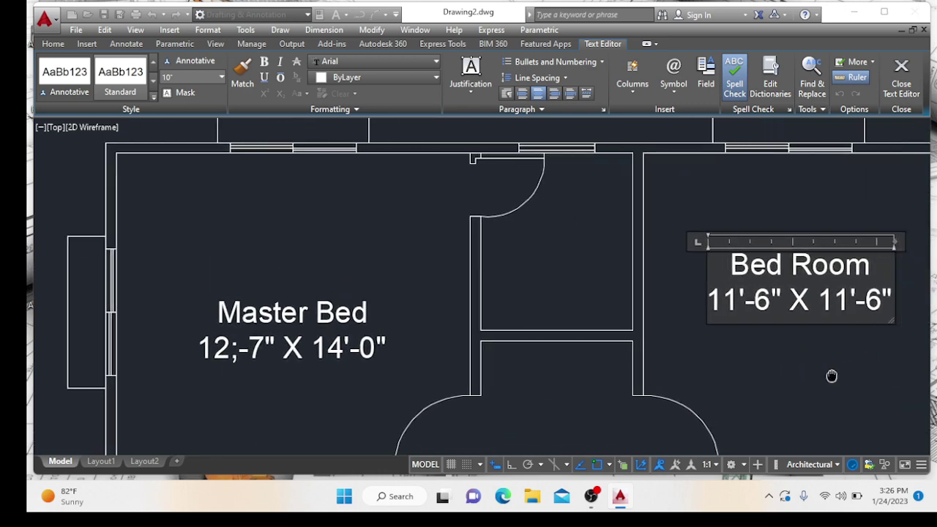
scroll(592, 358, "up", 5)
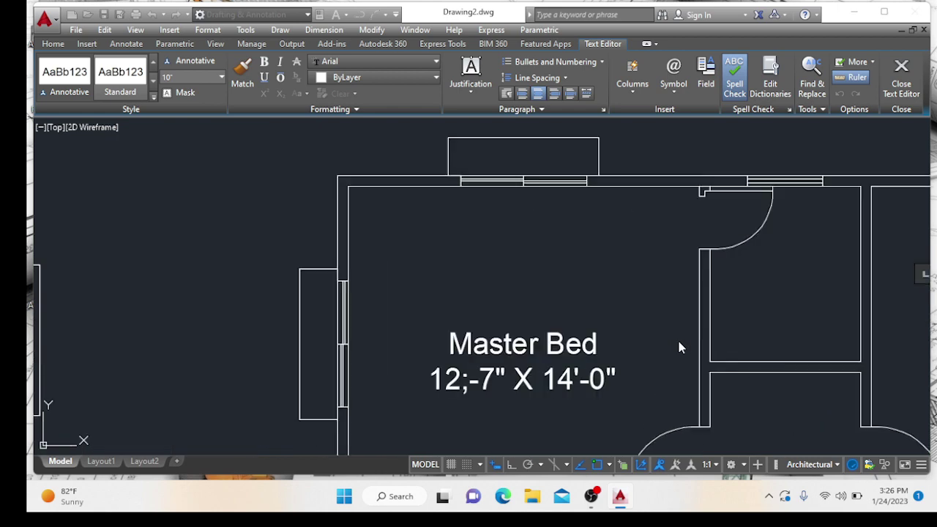
mouse_move(783, 350)
middle_mouse_down()
mouse_move(791, 351)
mouse_move(512, 329)
middle_mouse_up()
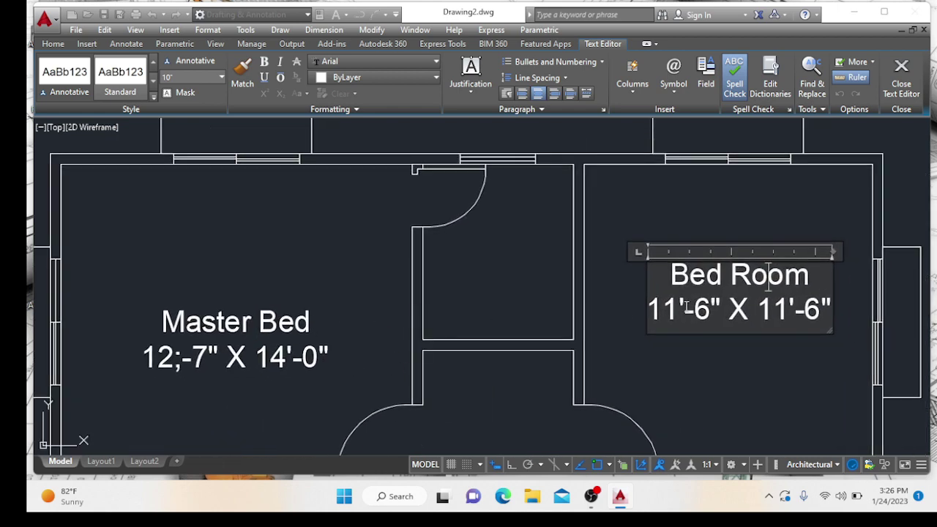
left_click(680, 311)
key("BackSpace")
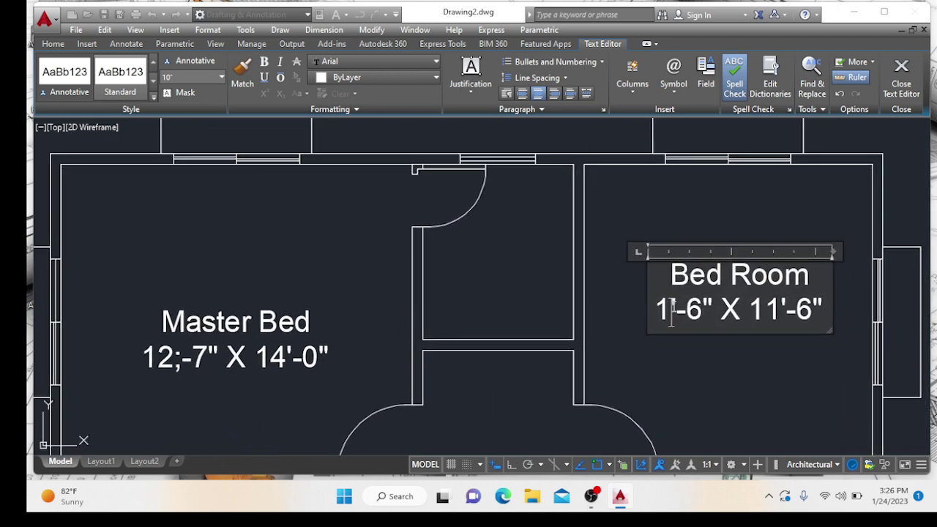
type("2")
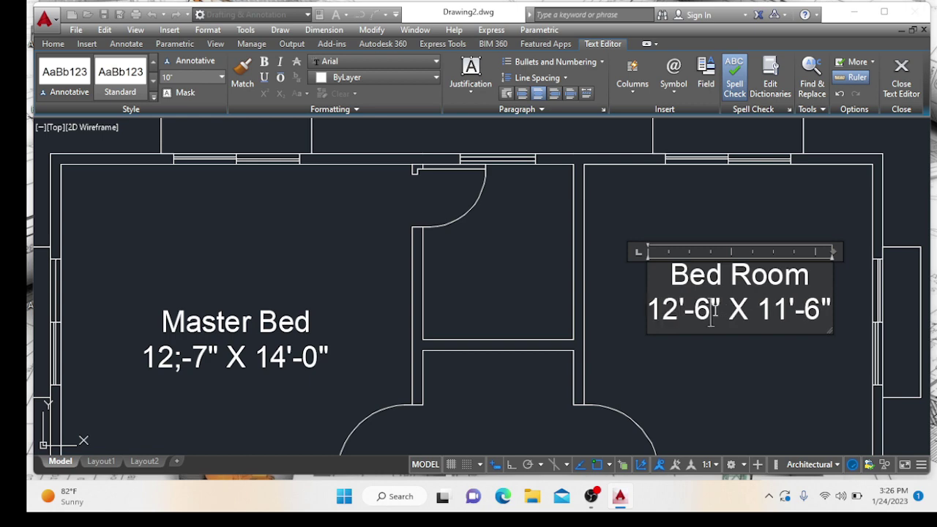
left_click(715, 309)
key("BackSpace")
type("7")
left_click(789, 365)
Step: Move the upper-right Bed Room label down towards the middle of its room, adjusting its height within the room
left_click(735, 271)
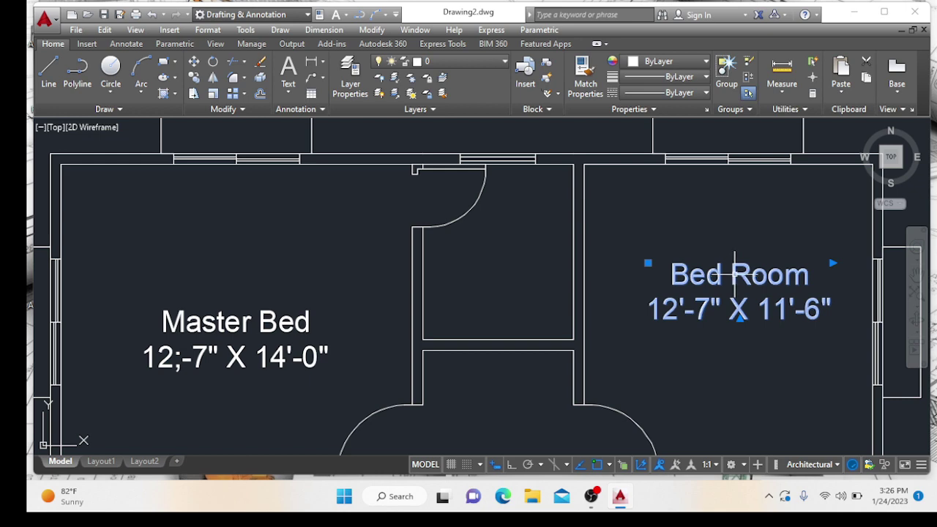
left_click_drag(735, 274, 735, 328)
scroll(736, 327, "down", 2)
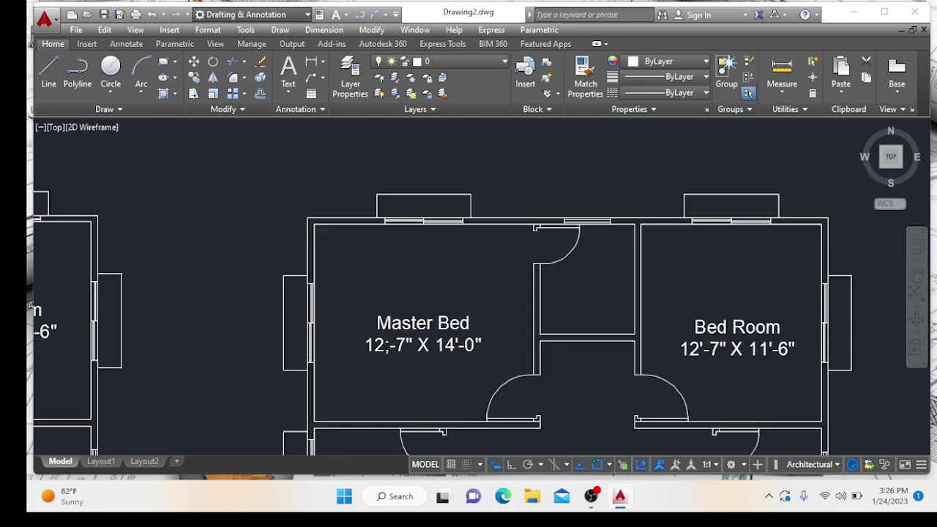
scroll(736, 328, "down", 3)
scroll(592, 242, "up", 1)
left_click(587, 250)
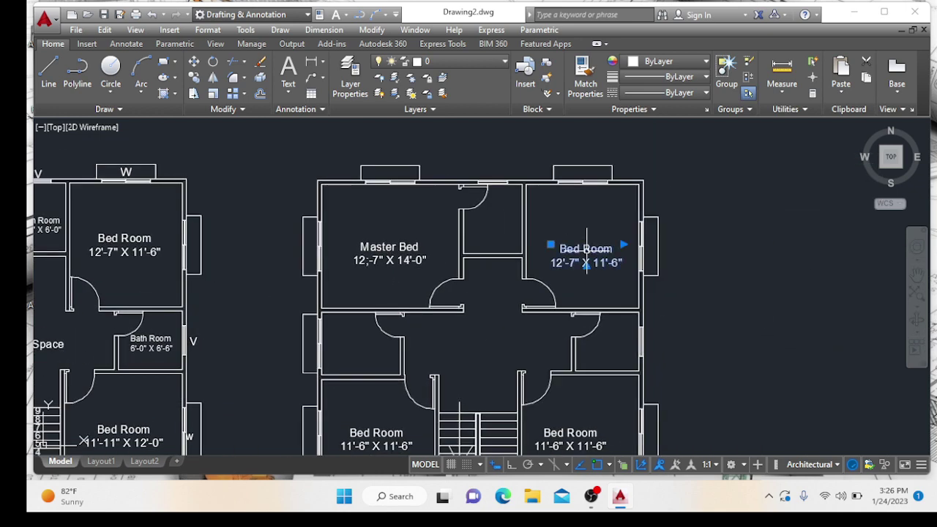
key("Escape")
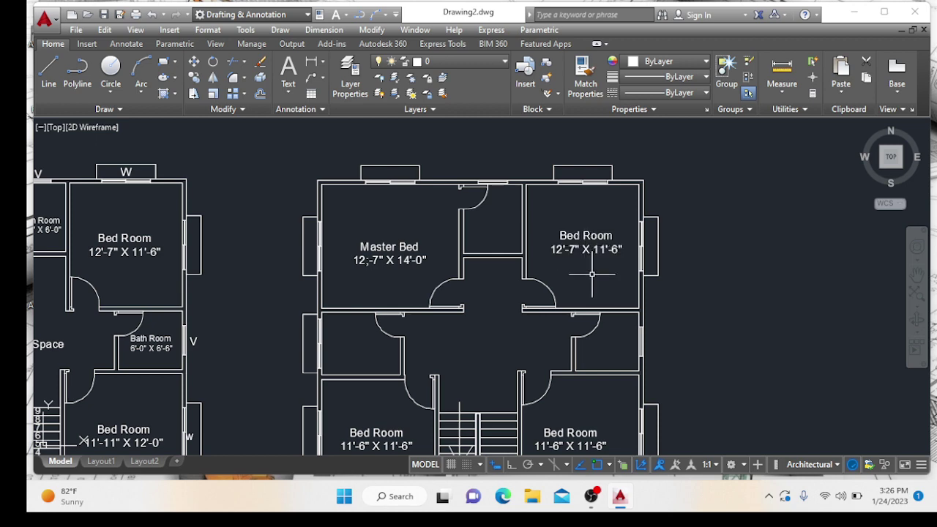
Step: Replace the size in the lower-right Bed Room label with 11'-11" X 12'-0" to match the labelled plan
scroll(592, 271, "down", 2)
middle_click_drag(592, 276, 588, 244)
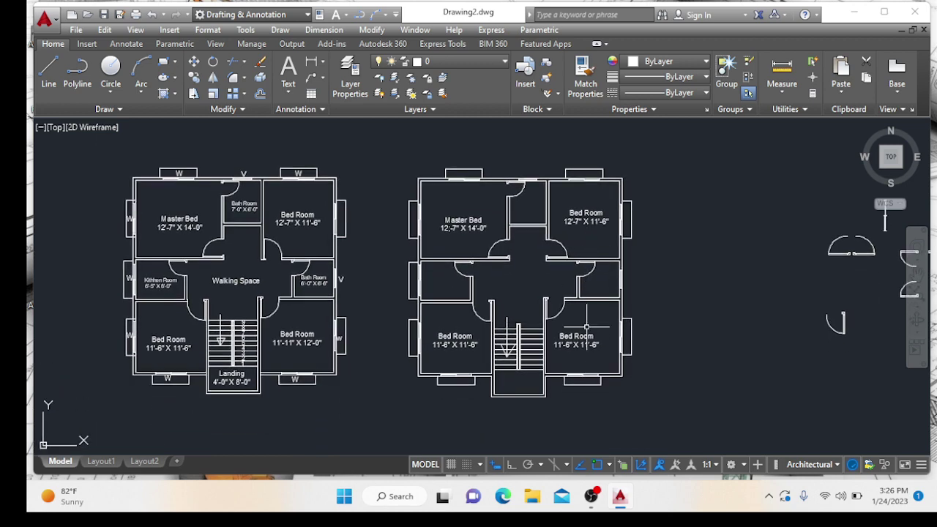
scroll(582, 314, "up", 3)
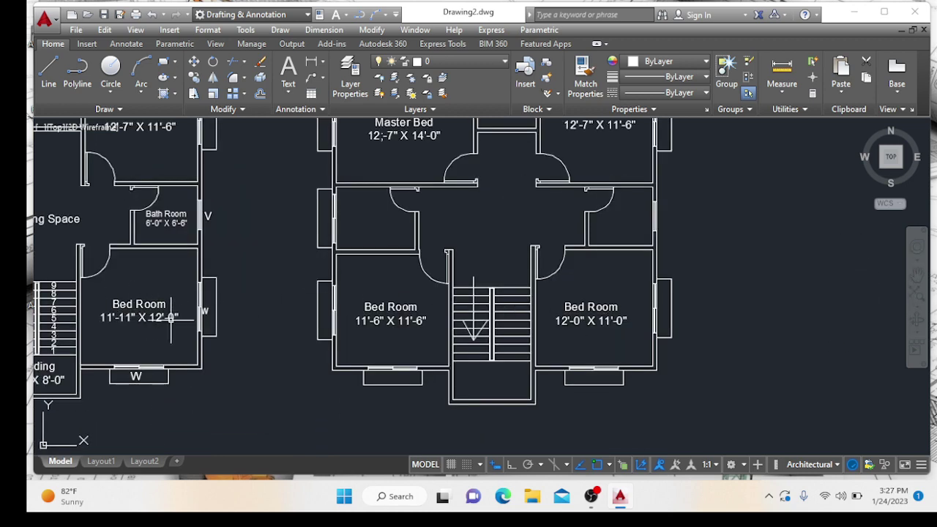
double_click(619, 320)
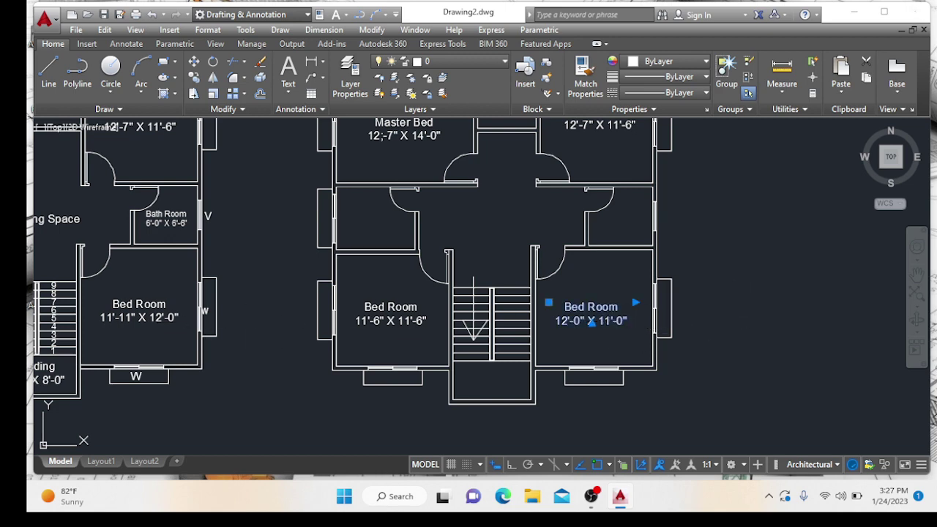
left_click_drag(605, 323, 555, 324)
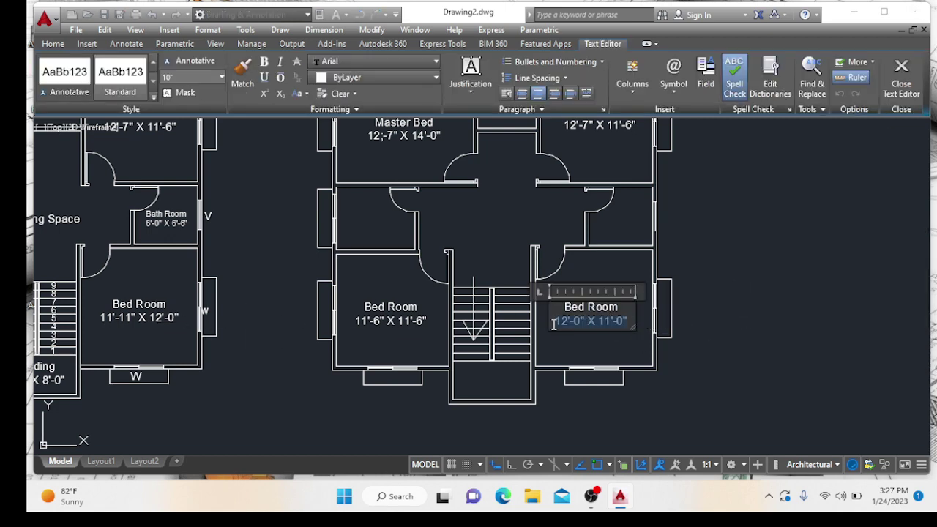
type("11'-11")
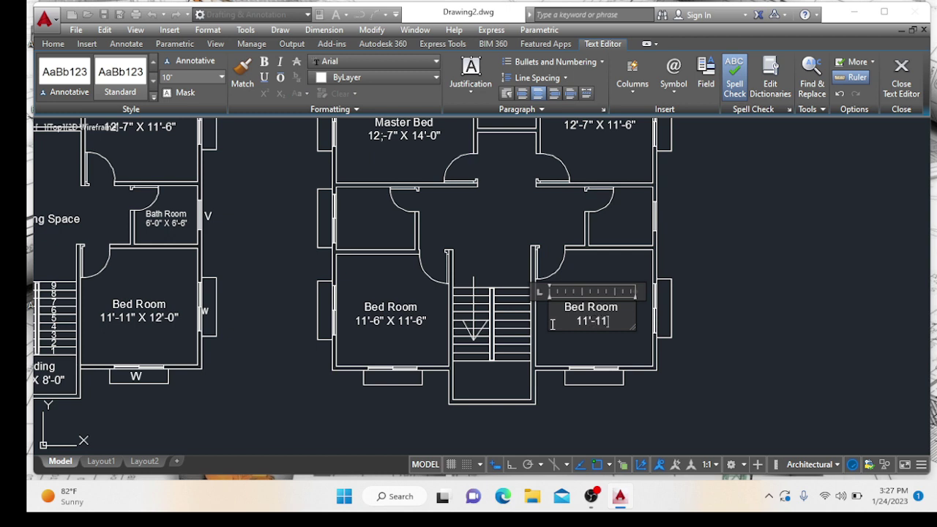
type("\" X 12")
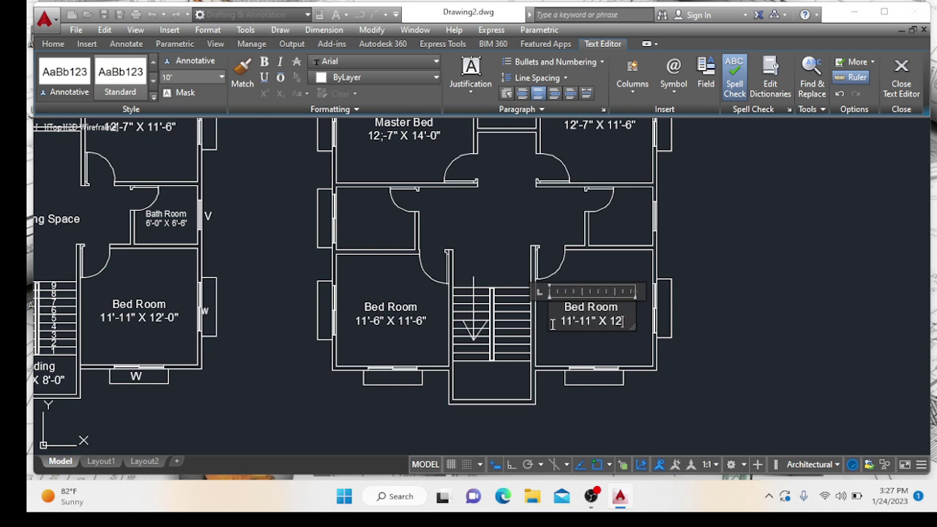
type("'")
type("-0\"")
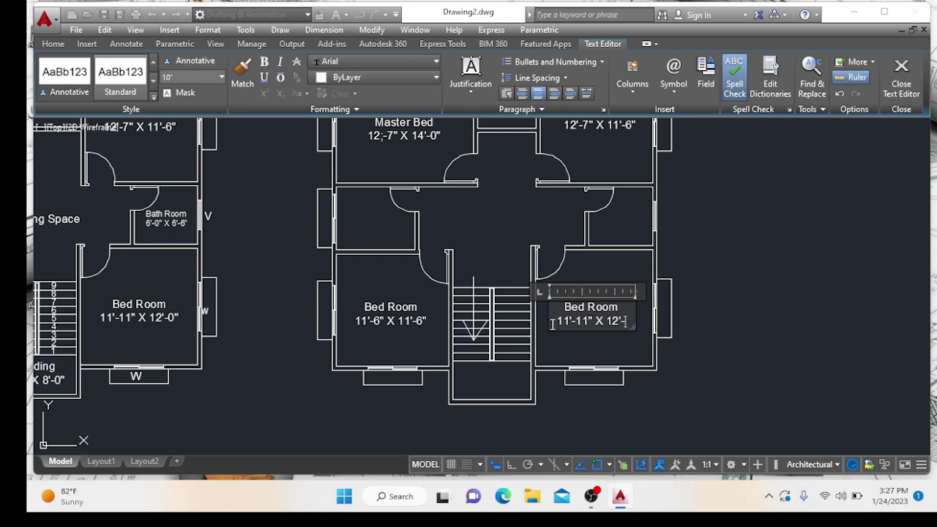
key("ctrl+a")
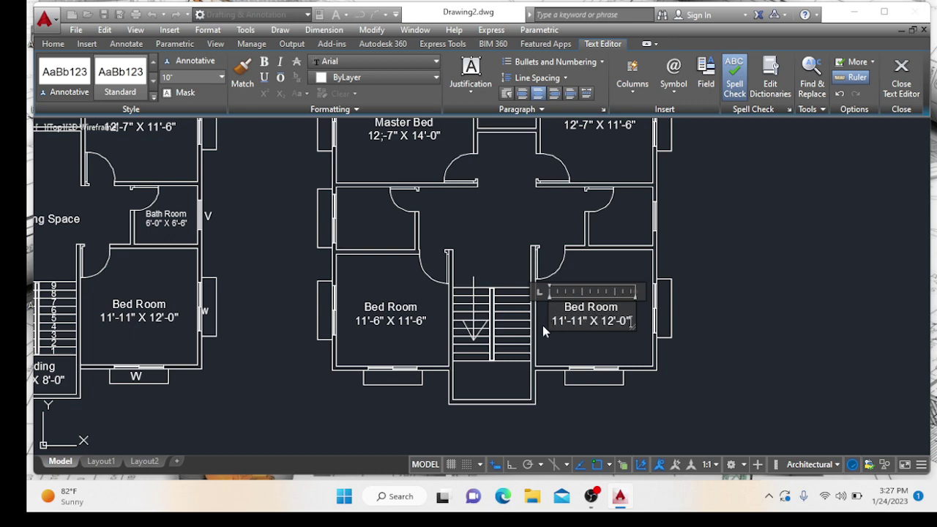
left_click(558, 343)
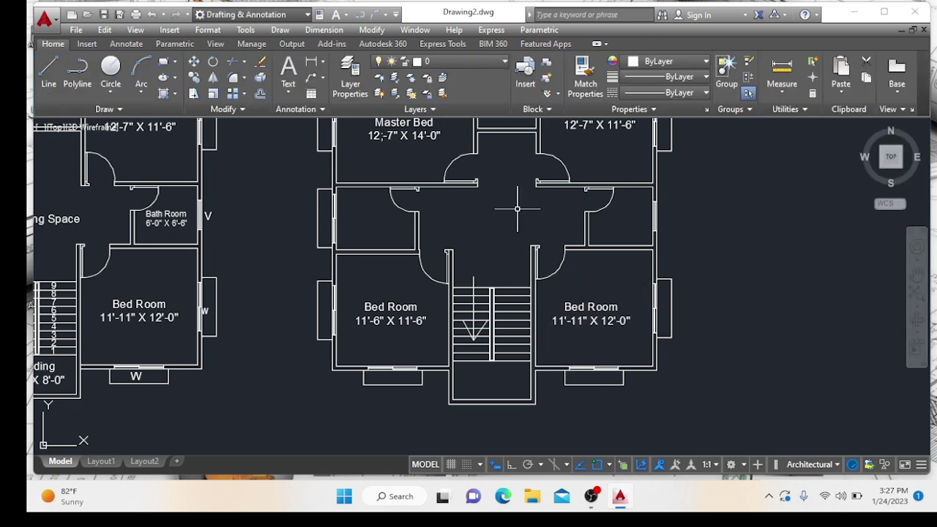
scroll(515, 208, "down", 2)
scroll(514, 208, "down", 1)
scroll(440, 242, "up", 2)
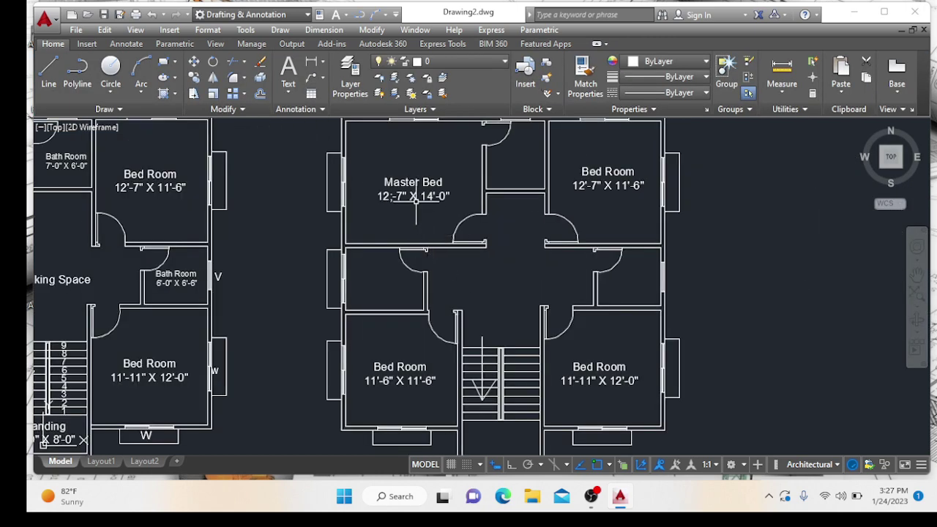
left_click(416, 182)
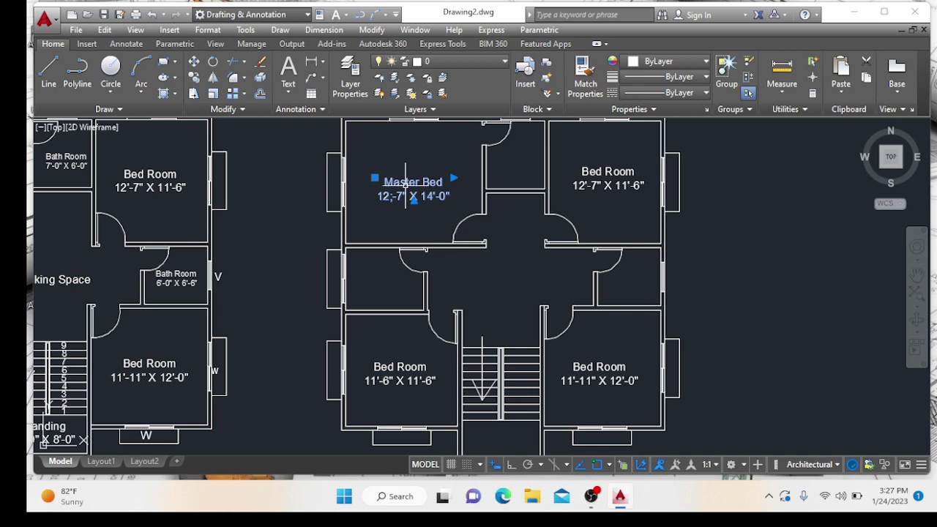
double_click(407, 190)
key("Escape")
Step: Compare the small-room labels of the labelled plan with the matching unlabelled rooms of the other plan
scroll(406, 194, "down", 2)
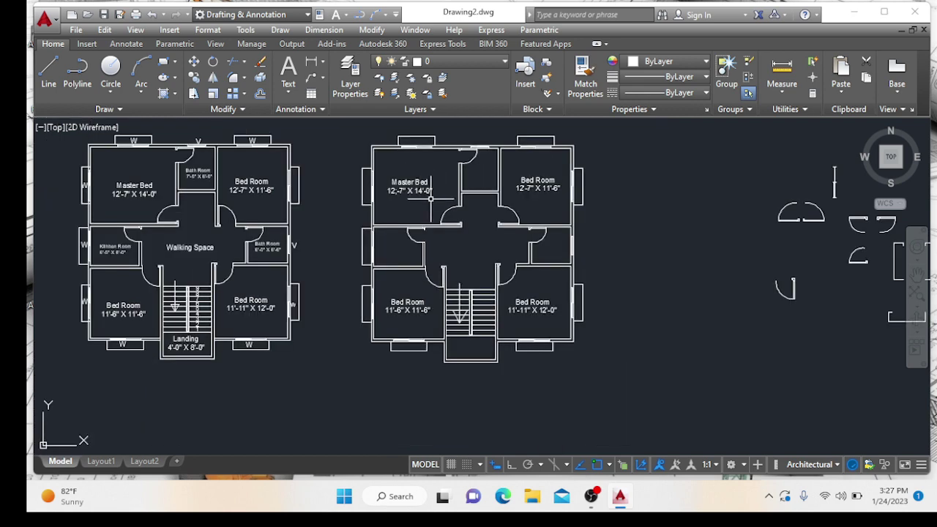
middle_click_drag(431, 198, 346, 209)
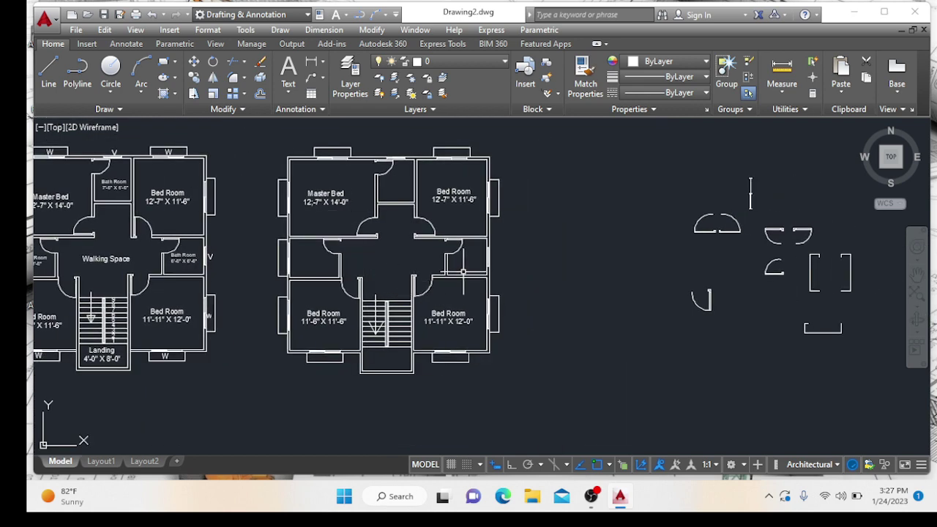
middle_click_drag(305, 265, 357, 263)
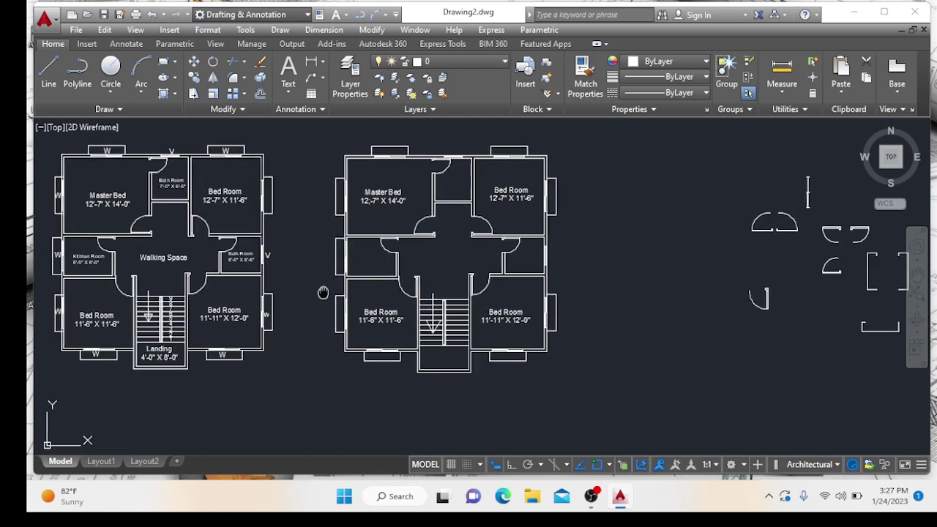
middle_click_drag(307, 286, 343, 290)
scroll(301, 285, "up", 5)
scroll(278, 265, "down", 7)
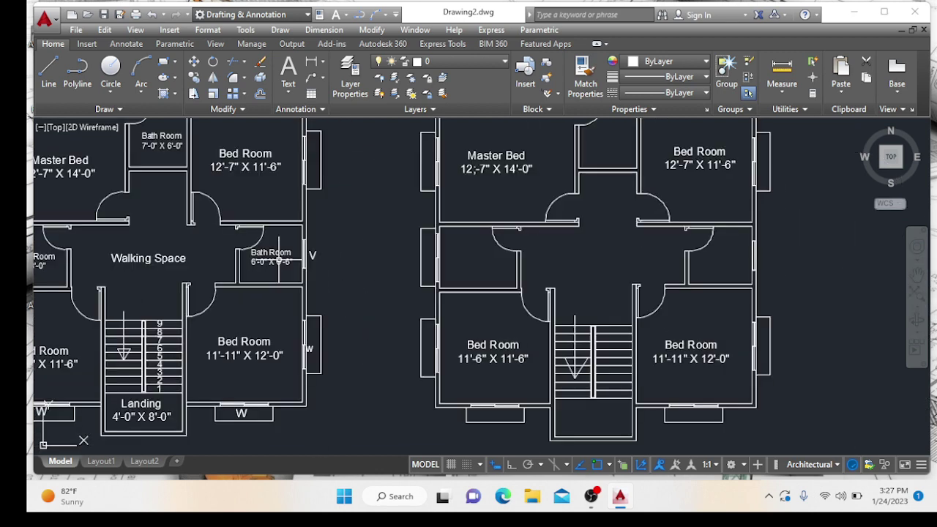
scroll(330, 265, "up", 4)
scroll(303, 270, "down", 2)
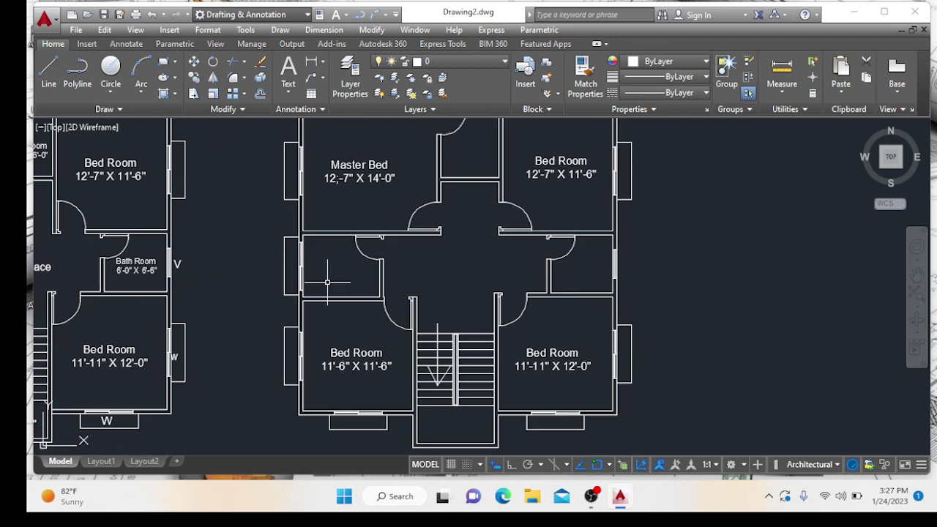
middle_click_drag(502, 272, 306, 288)
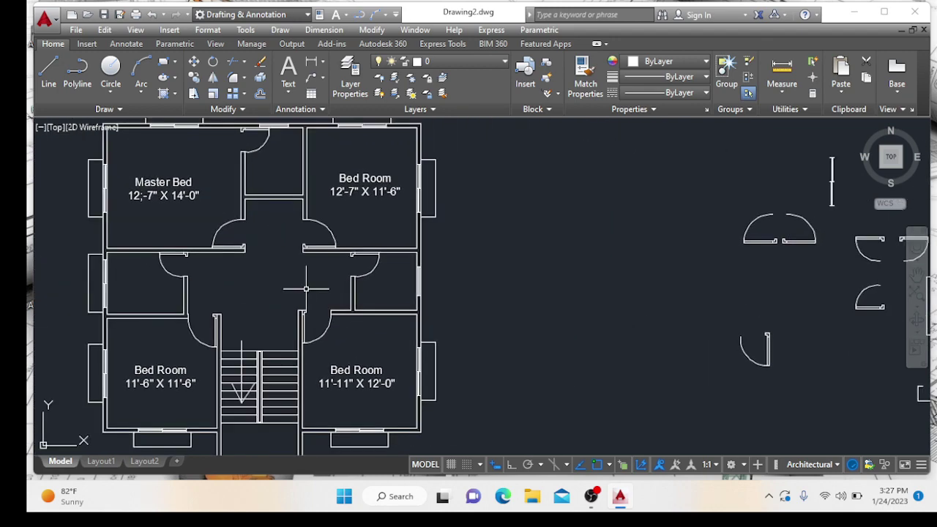
Step: Copy the lower-right Bed Room label into the right, left and upper-middle small rooms of the plan
type("r")
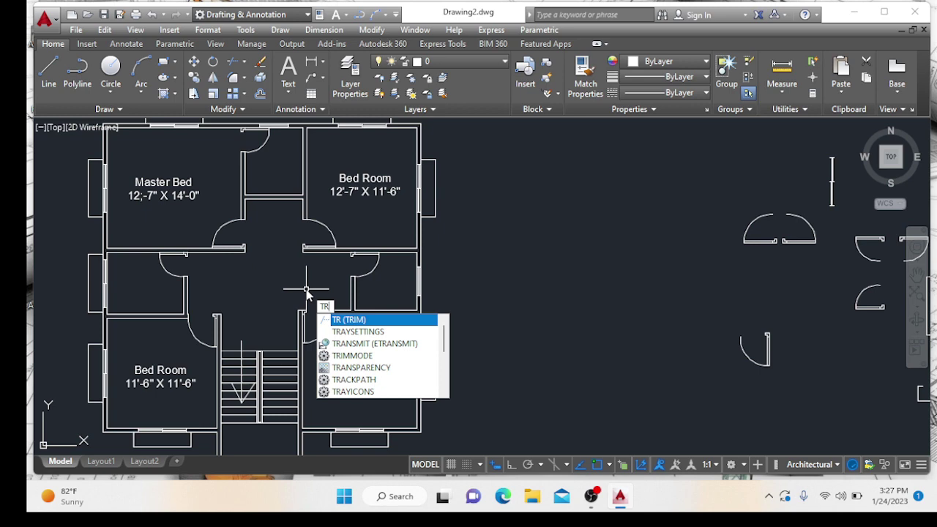
key("Return")
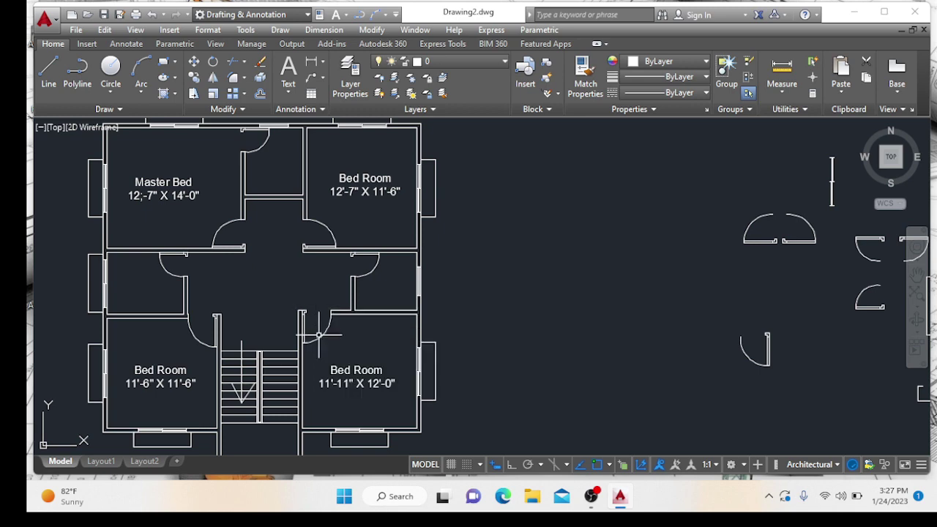
left_click(349, 383)
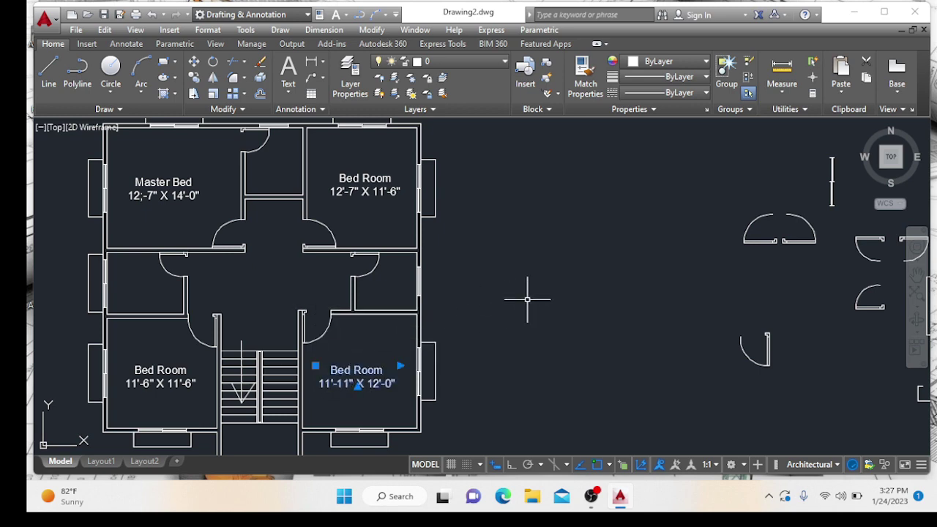
type("co")
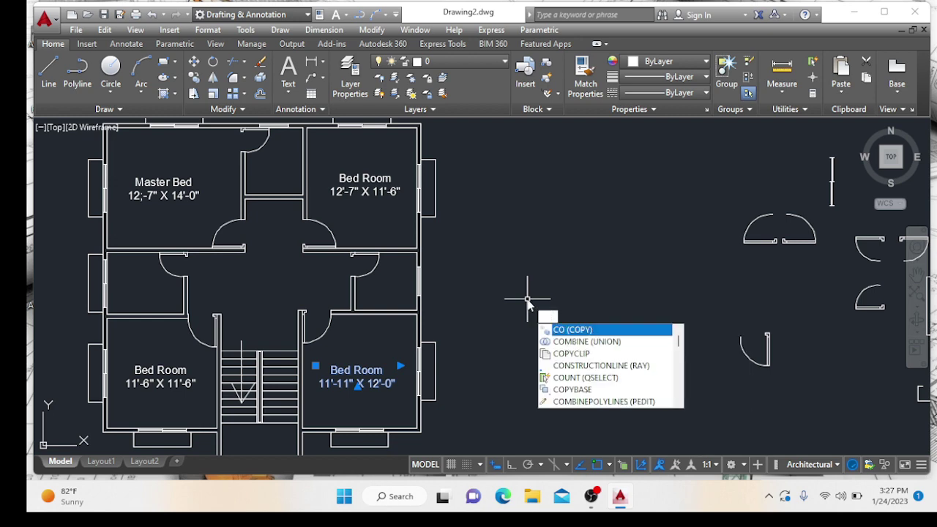
key("Return")
left_click(357, 383)
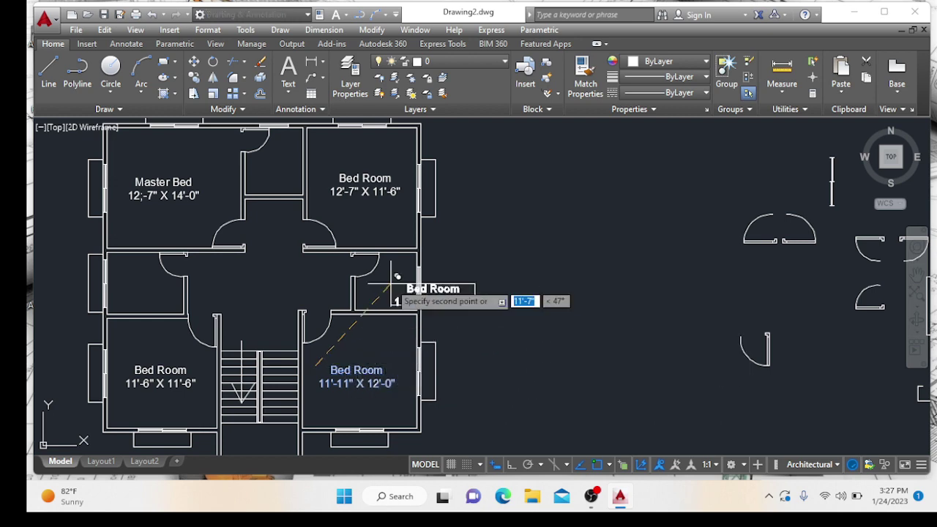
left_click(356, 278)
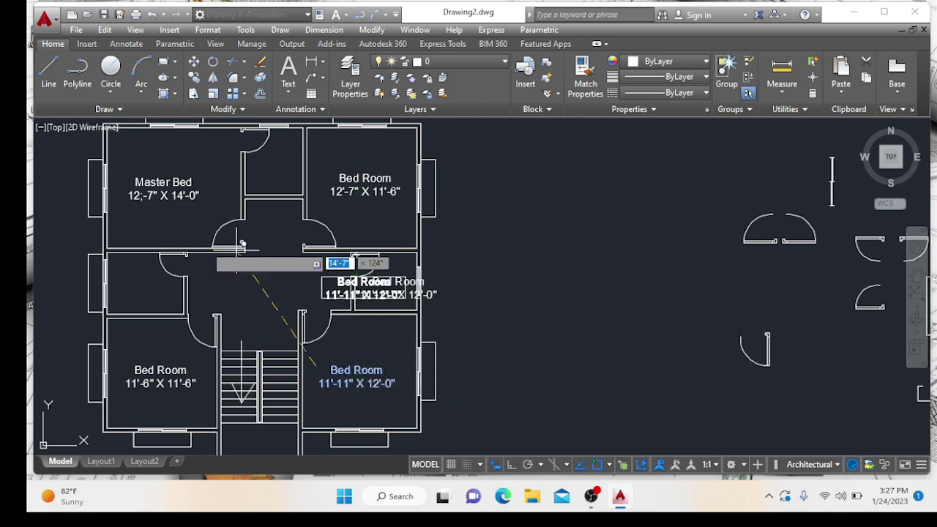
left_click(107, 278)
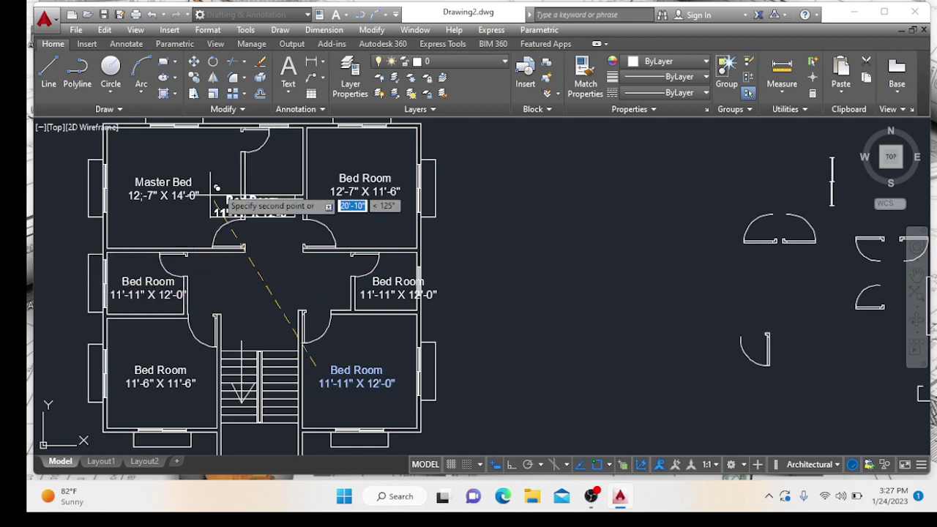
left_click(244, 158)
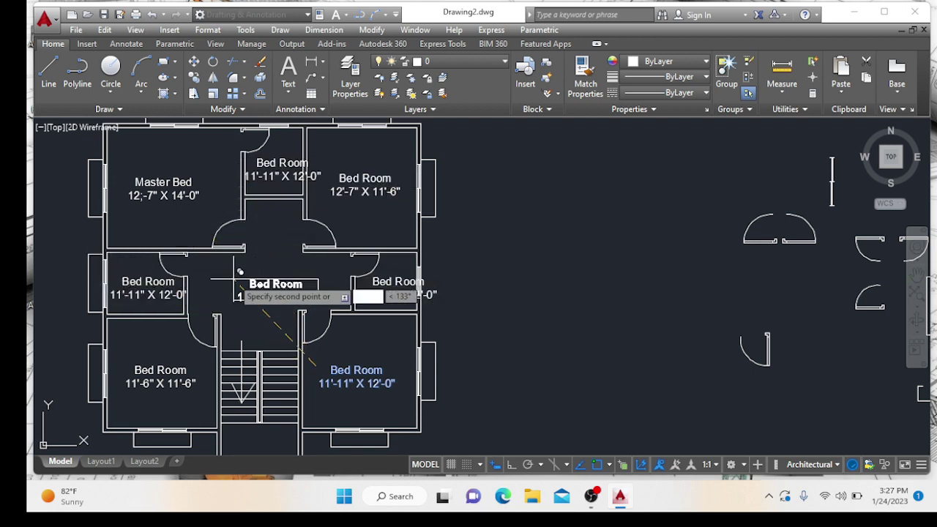
Step: Place further copies of the label in the central hall and the landing below the stairs, ending the copying
left_click(229, 268)
scroll(257, 332, "down", 2)
middle_click_drag(266, 325, 266, 275)
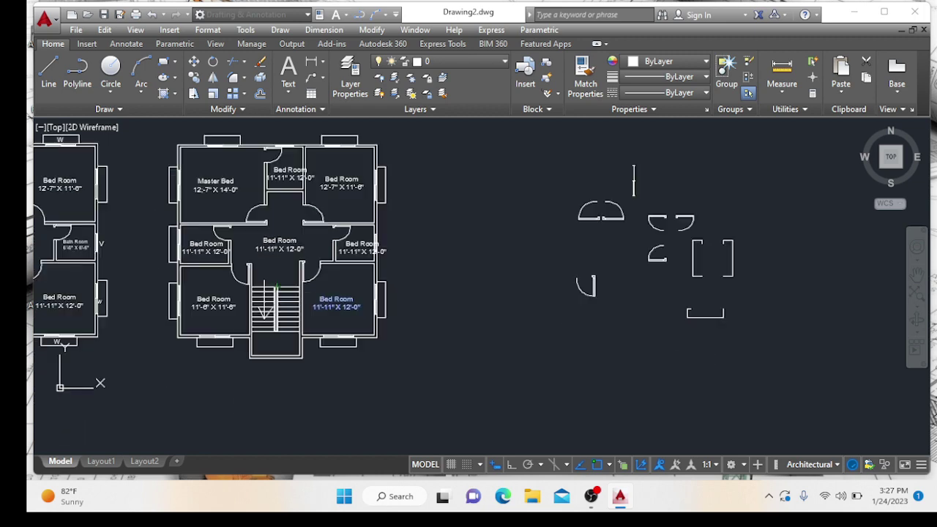
scroll(252, 344, "up", 5)
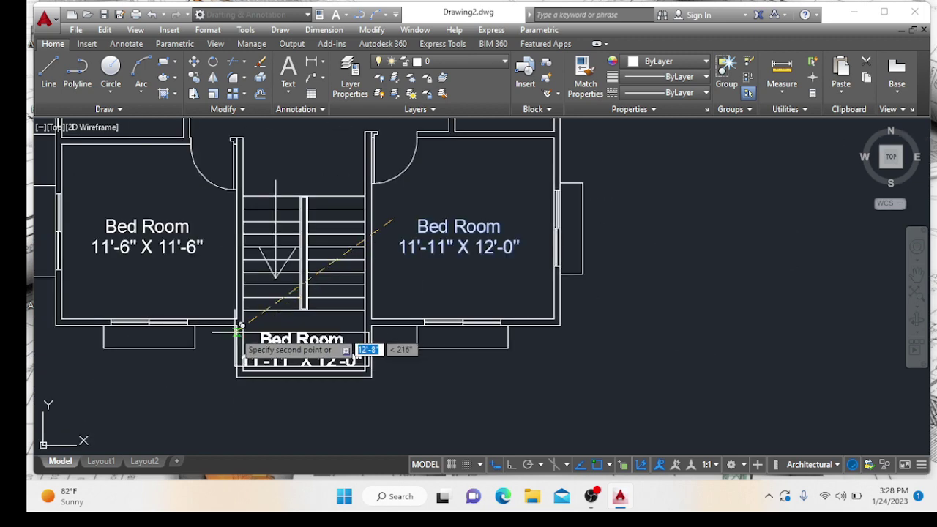
left_click(237, 338)
scroll(408, 395, "down", 2)
key("Escape")
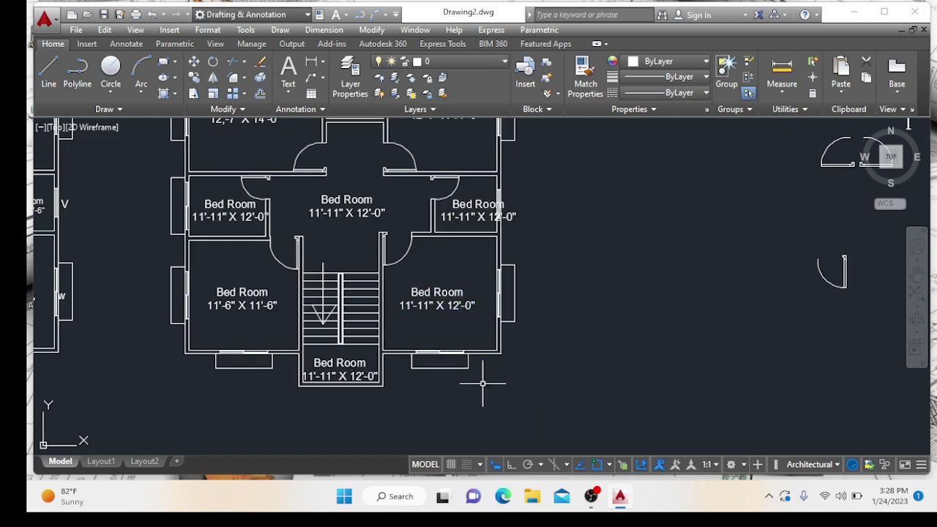
Step: Check the matching room in the labelled plan and replace the text of the right small room's label with "Bath Room"
scroll(513, 352, "down", 3)
scroll(569, 322, "up", 1)
scroll(233, 295, "up", 5)
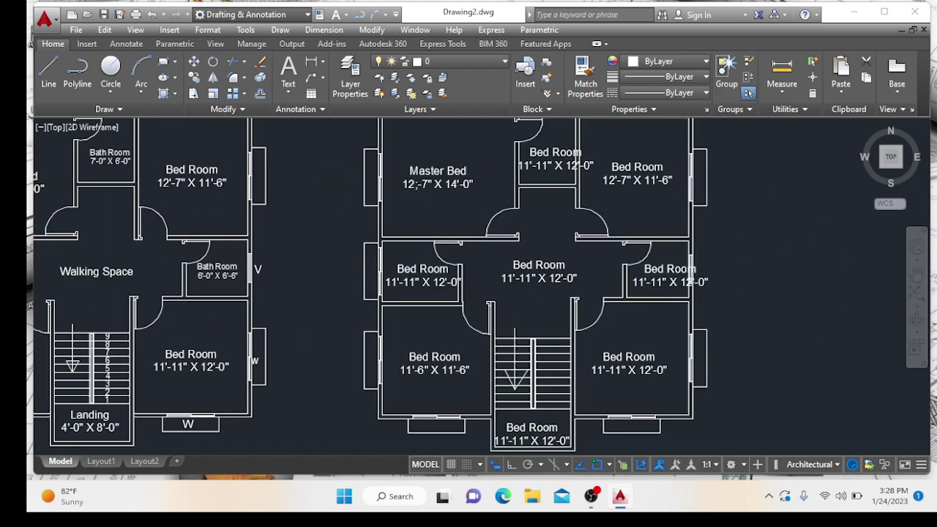
scroll(204, 287, "up", 4)
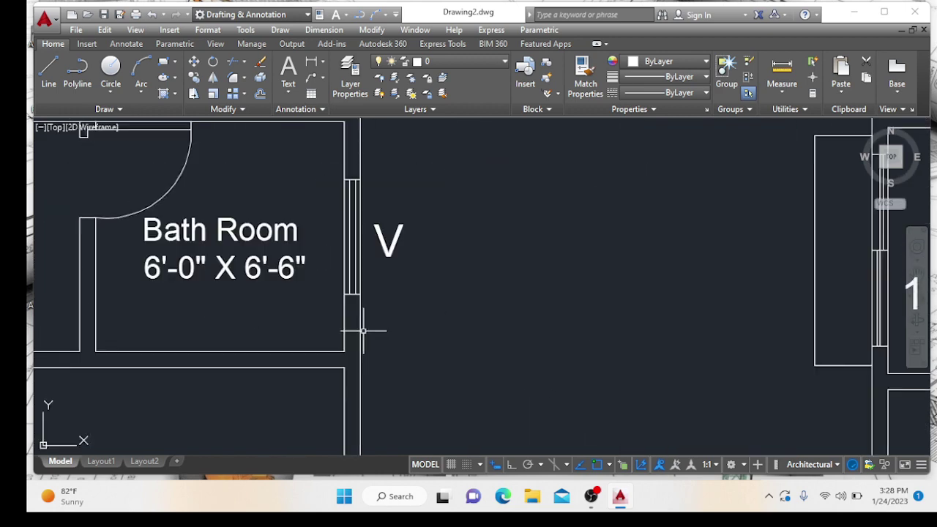
scroll(423, 343, "down", 6)
middle_click_drag(472, 342, 144, 349)
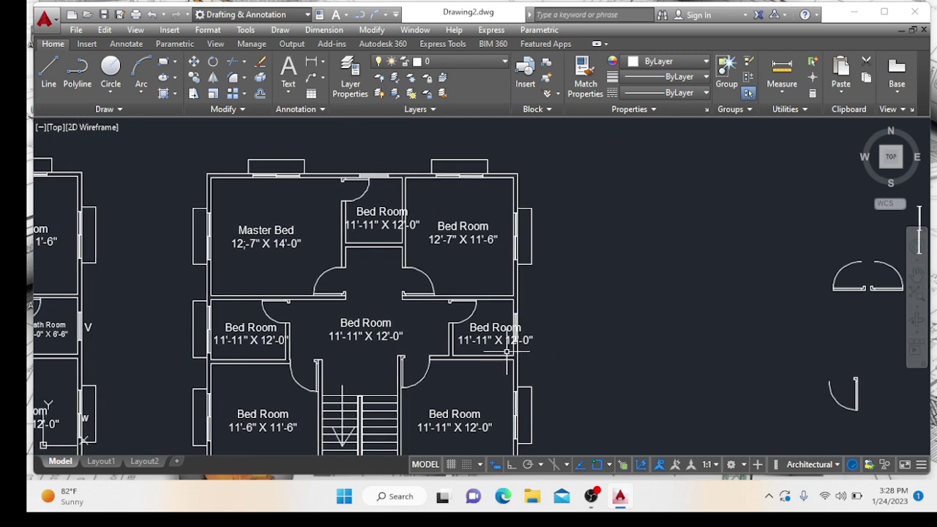
scroll(498, 347, "up", 4)
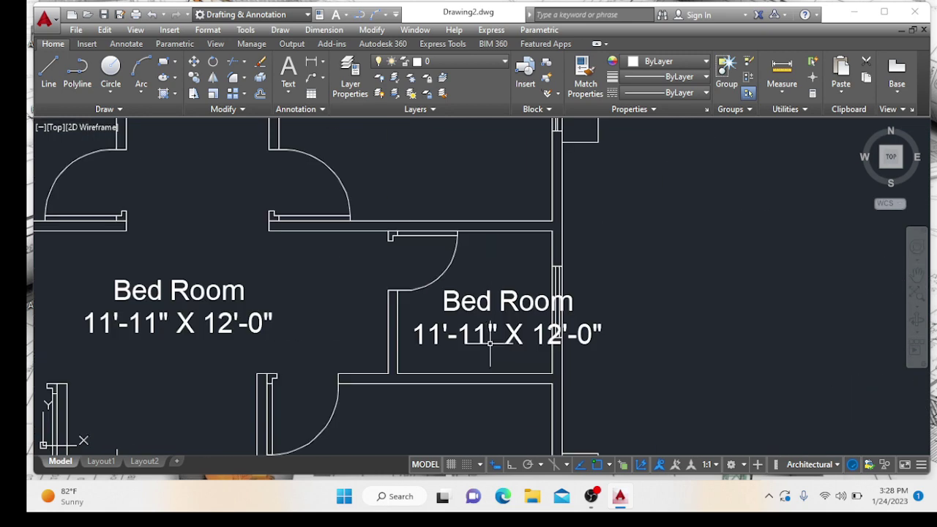
key("Escape")
left_click(507, 298)
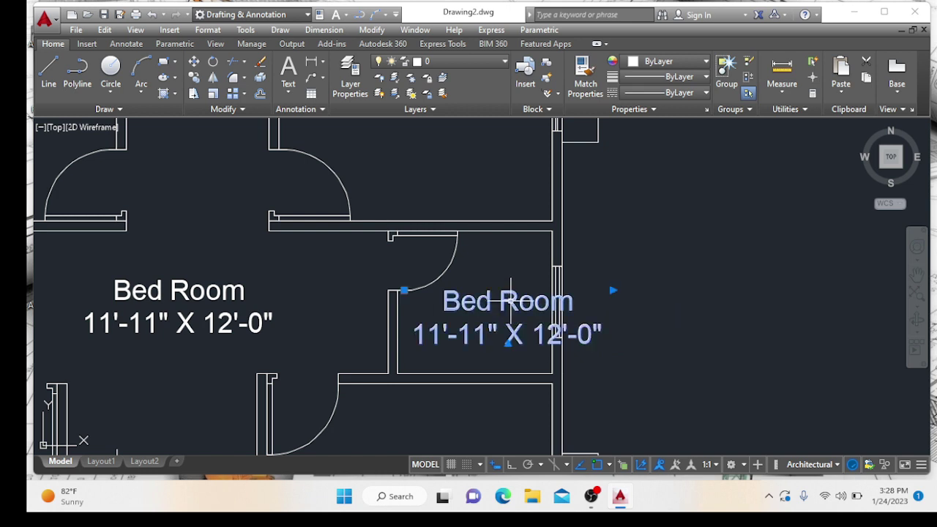
double_click(506, 299)
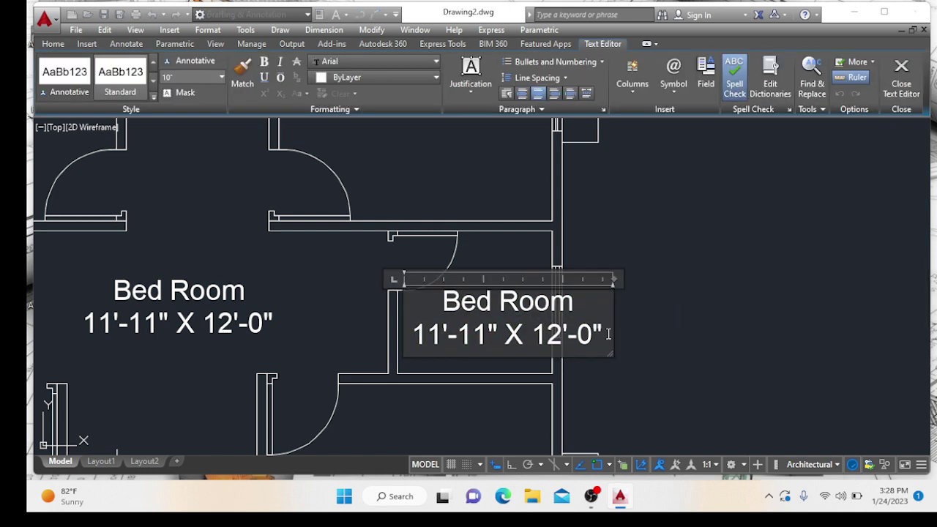
left_click_drag(605, 338, 415, 310)
type("B")
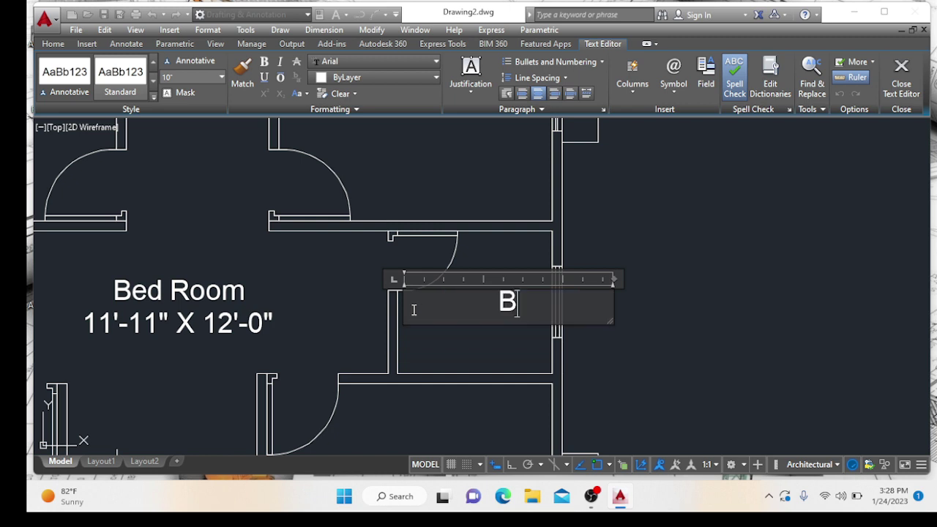
type("ath R")
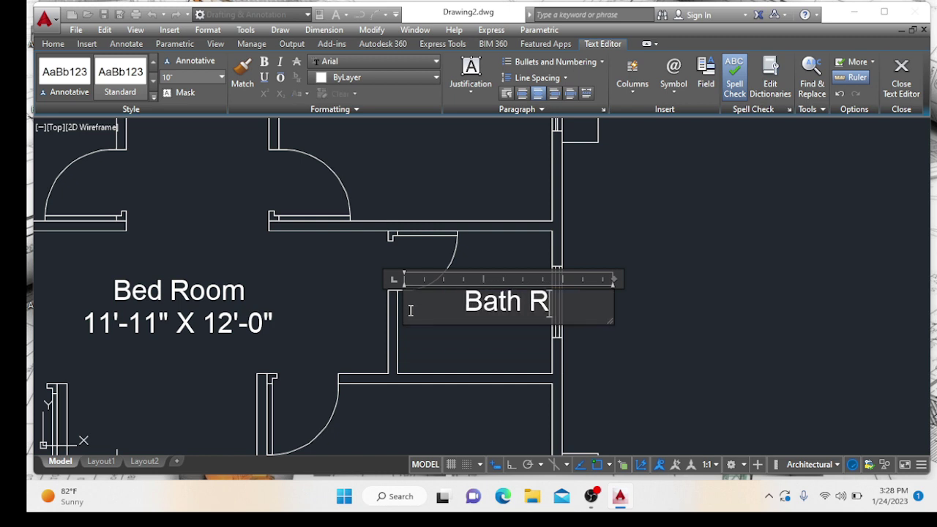
type("oom")
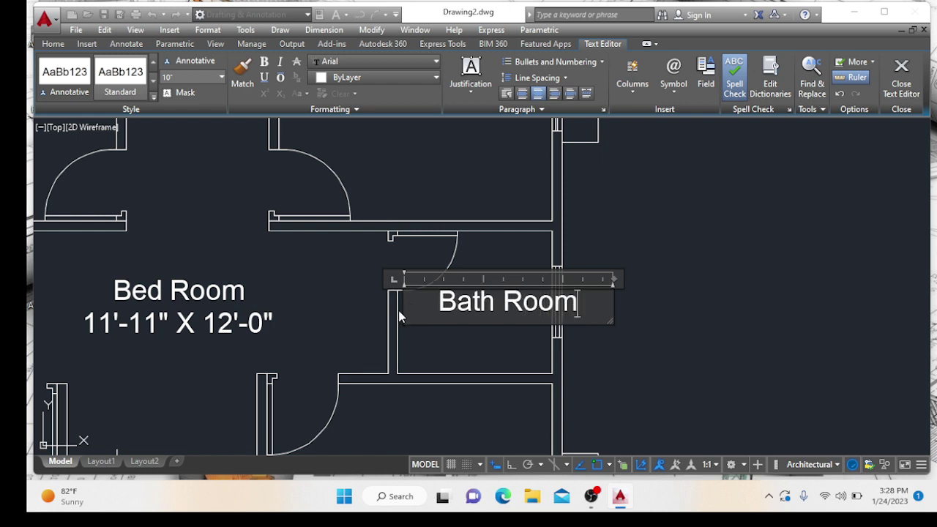
Step: Shorten the name in the right small room's label to "Bath"
key("BackSpace")
key("BackSpace")
key("BackSpace")
key("BackSpace")
key("BackSpace")
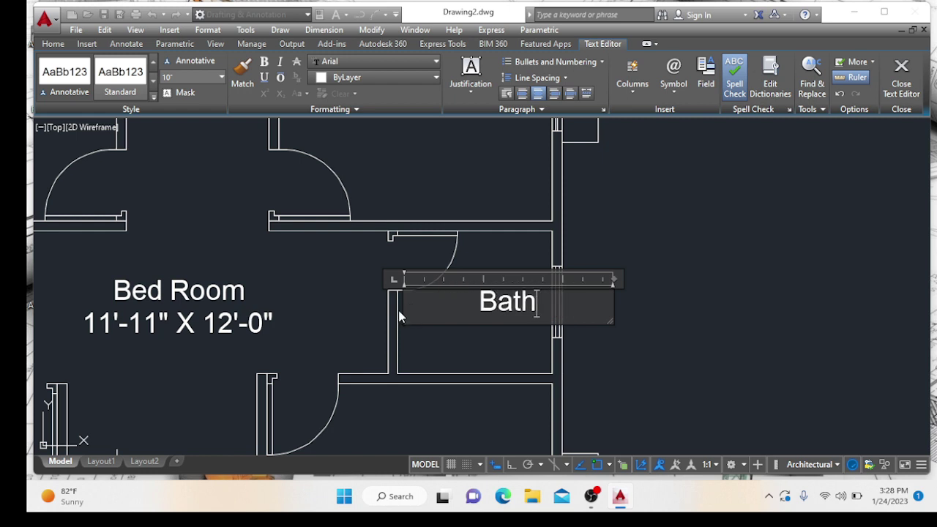
Step: Add the size 6'-0" X 6'-6" on a second line below Bath and finish editing the label
key("Return")
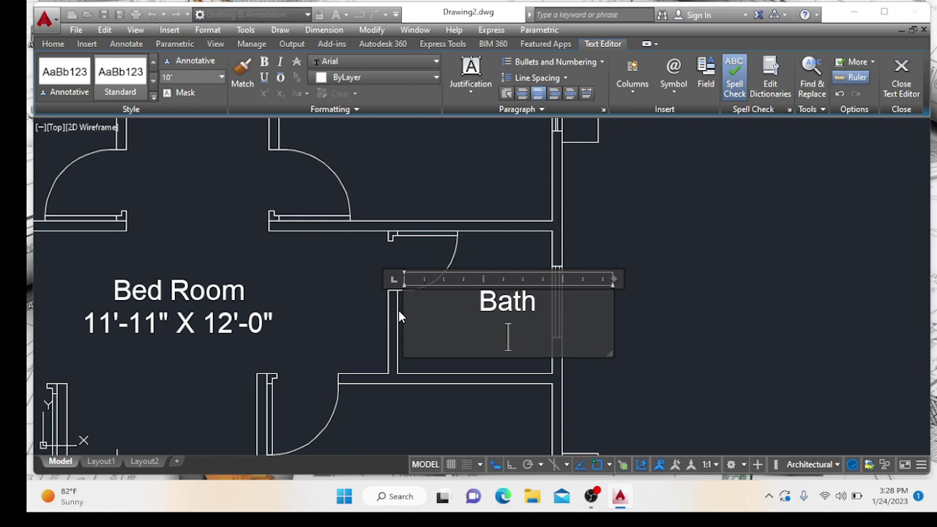
scroll(391, 299, "down", 5)
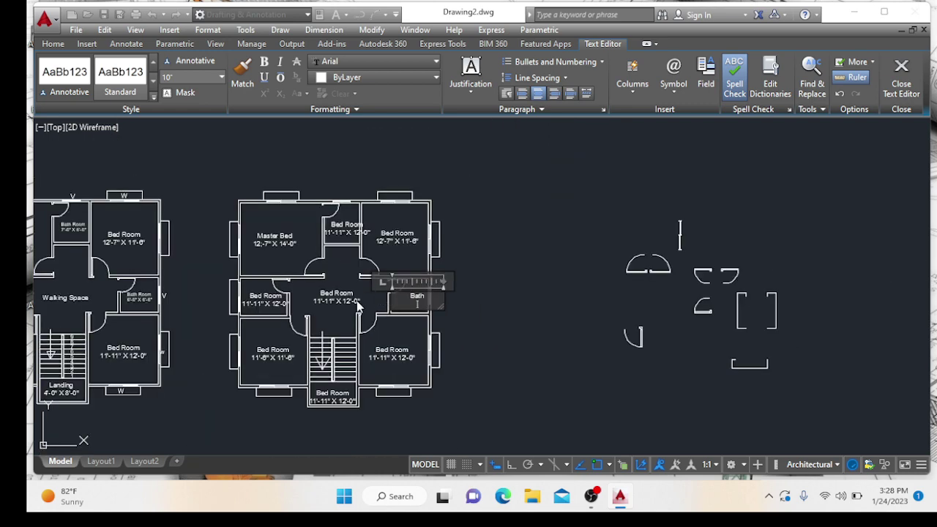
scroll(358, 306, "up", 4)
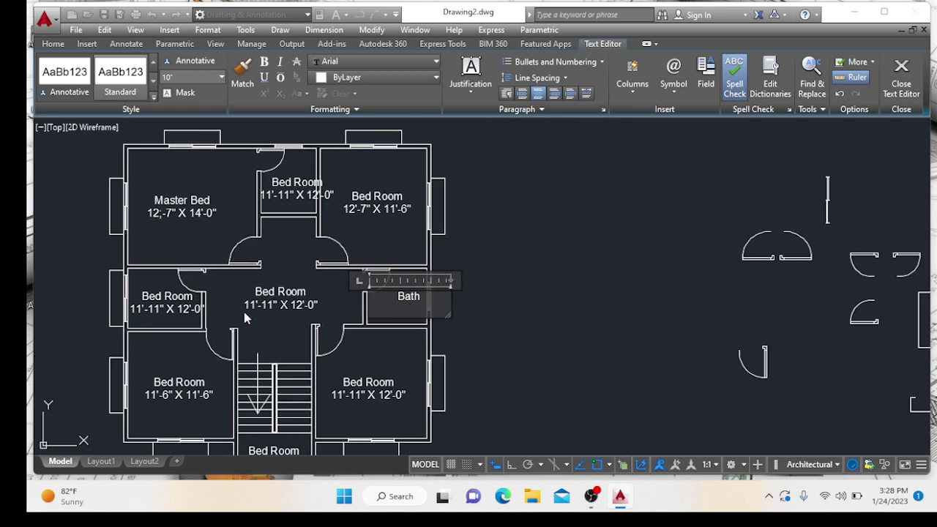
type("6'=")
type("-")
type("0")
type("\"")
type(" X")
type(" 6")
type("'-6\"")
left_click(524, 318)
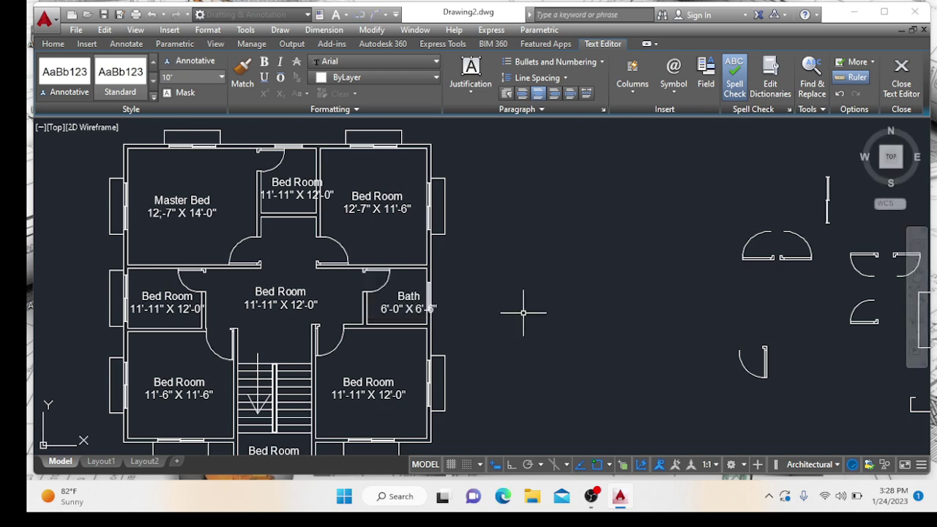
Step: Move the Bath label slightly left so that it fits inside the right small room
left_click(407, 302)
left_click(406, 302)
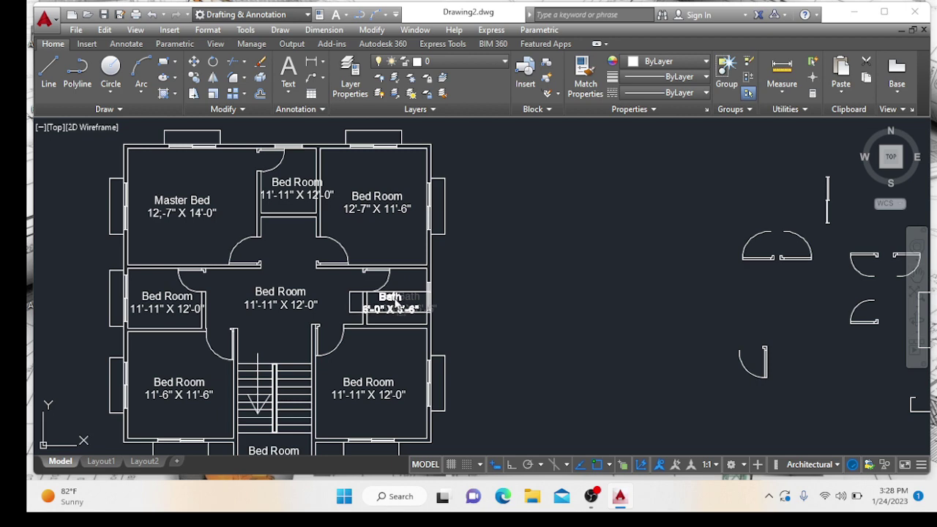
left_click(396, 303)
scroll(423, 302, "up", 2)
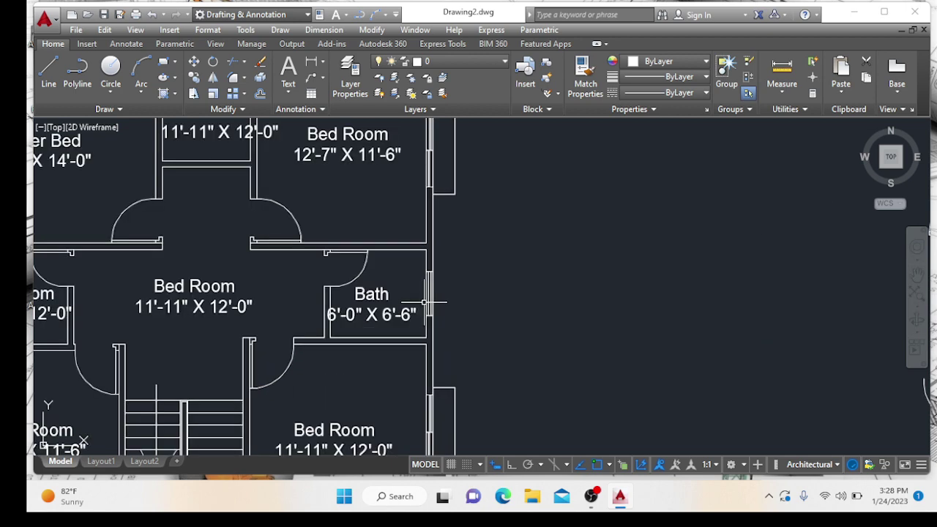
scroll(424, 302, "down", 2)
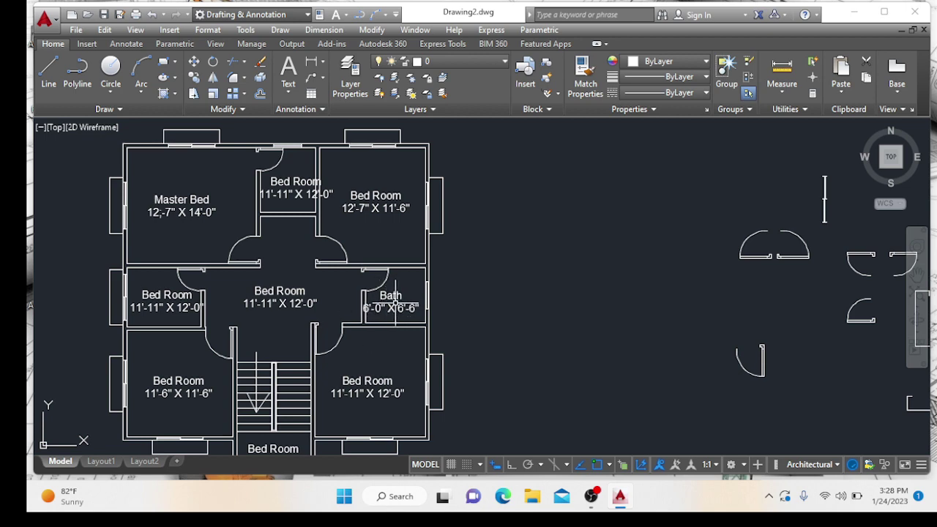
Step: Set the text height of both lines of the Bath label to 7" and finish editing
scroll(396, 302, "up", 3)
left_click(428, 285)
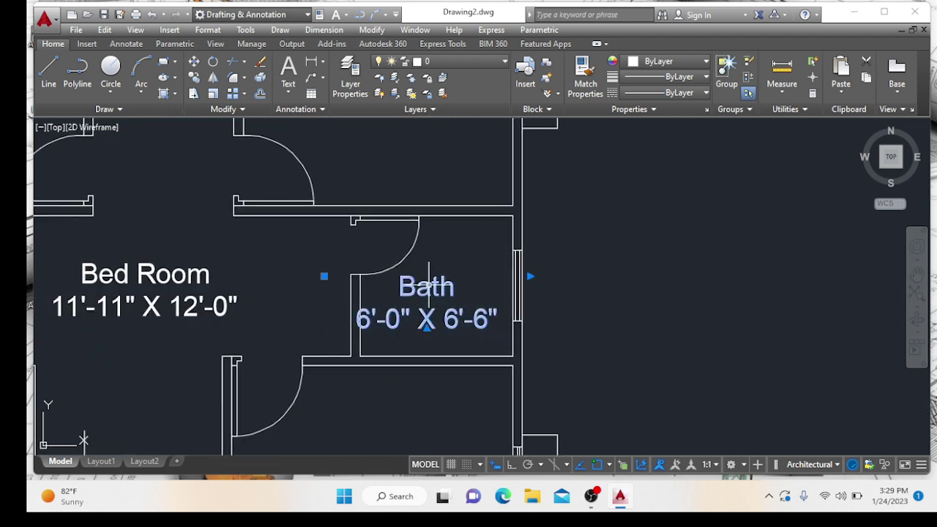
double_click(429, 284)
left_click_drag(503, 318, 348, 278)
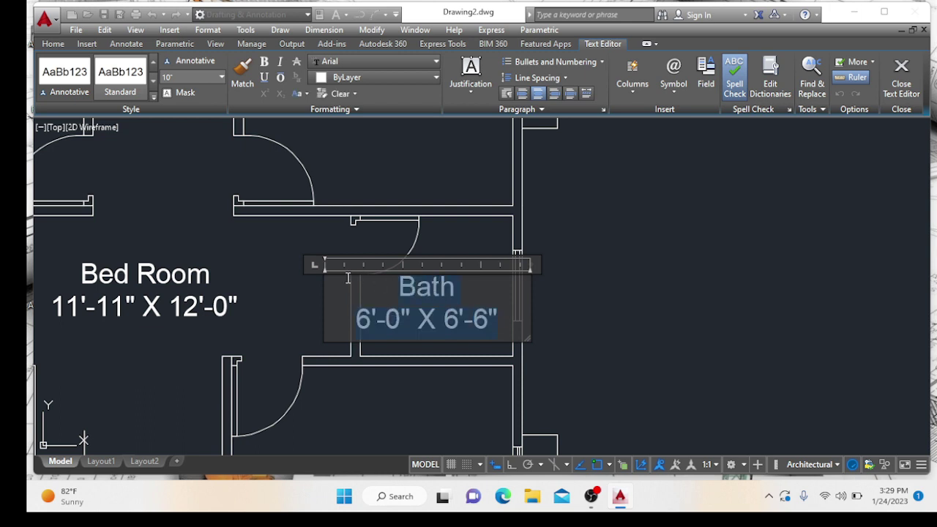
left_click(223, 79)
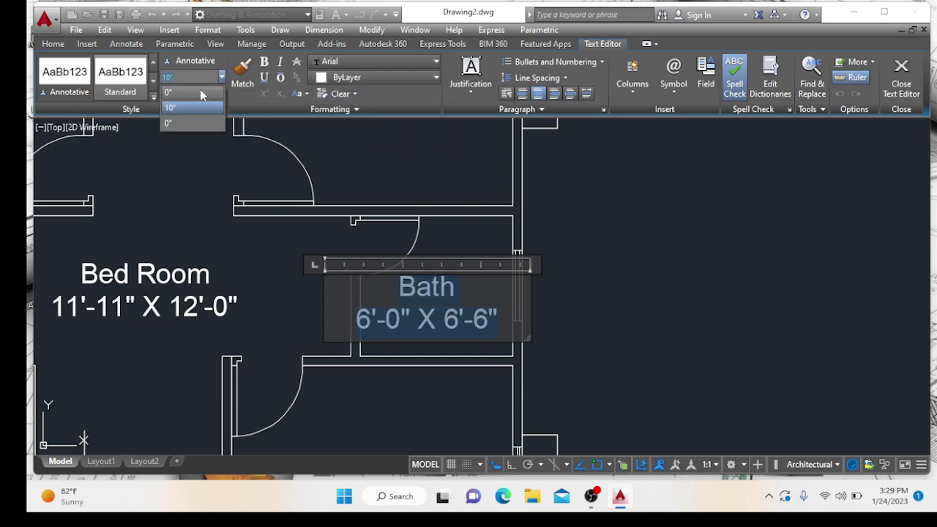
left_click(176, 108)
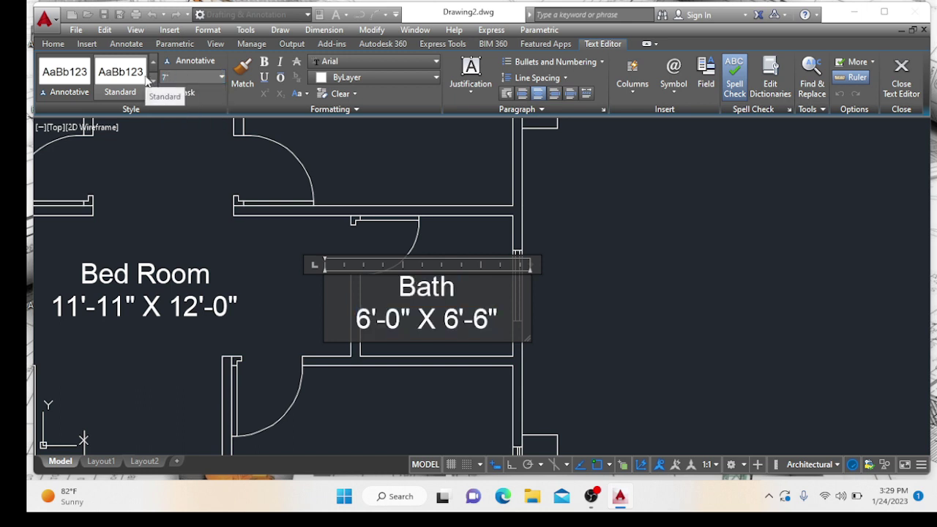
key("ctrl+a")
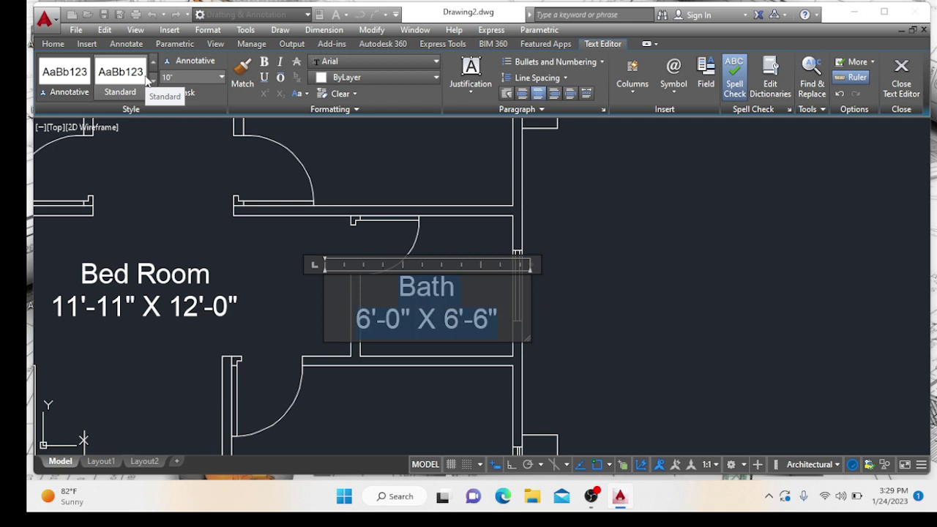
left_click(221, 78)
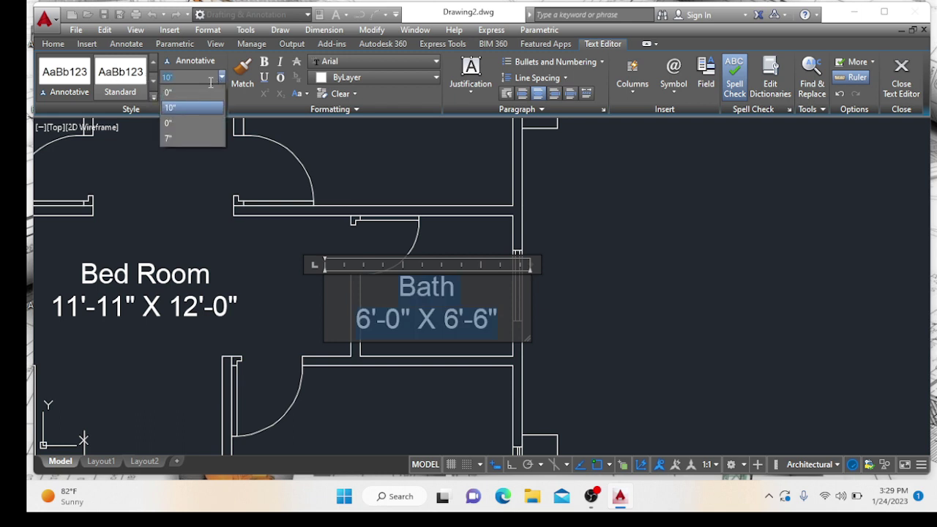
left_click(181, 141)
left_click(423, 343)
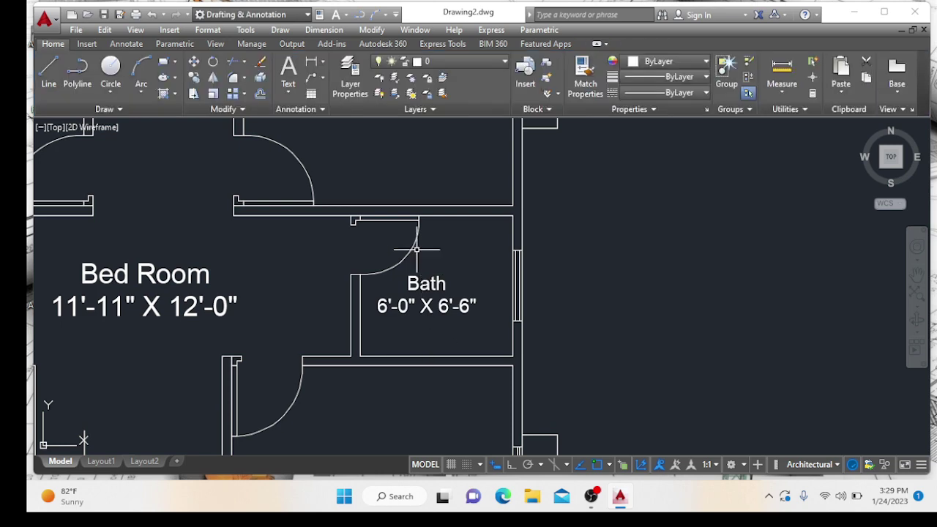
Step: Move the Bath label slightly right so that it sits centred in the right small room
left_click(421, 284)
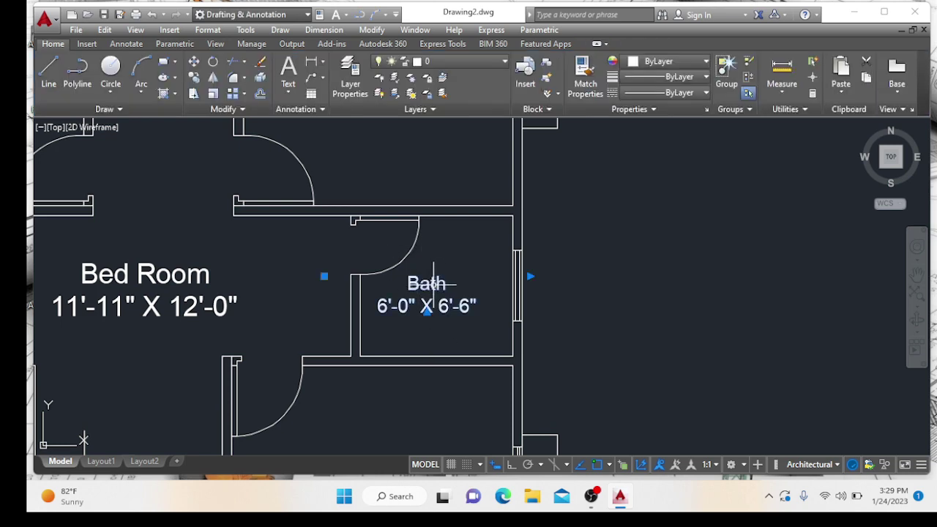
left_click_drag(430, 292, 441, 291)
left_click(442, 291)
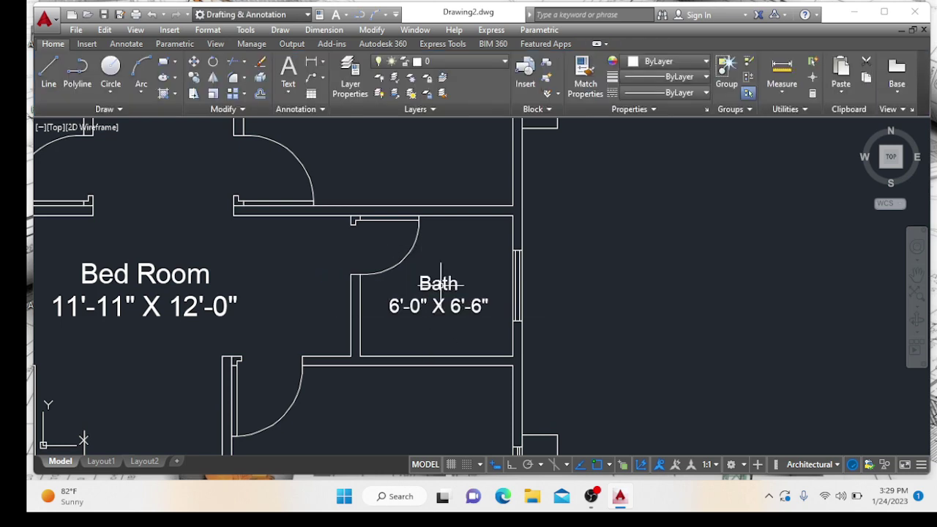
Step: Match the properties of the right room's Bath label onto the labels in the left small room and the upper middle small room
scroll(440, 284, "down", 3)
middle_click_drag(384, 271, 494, 291)
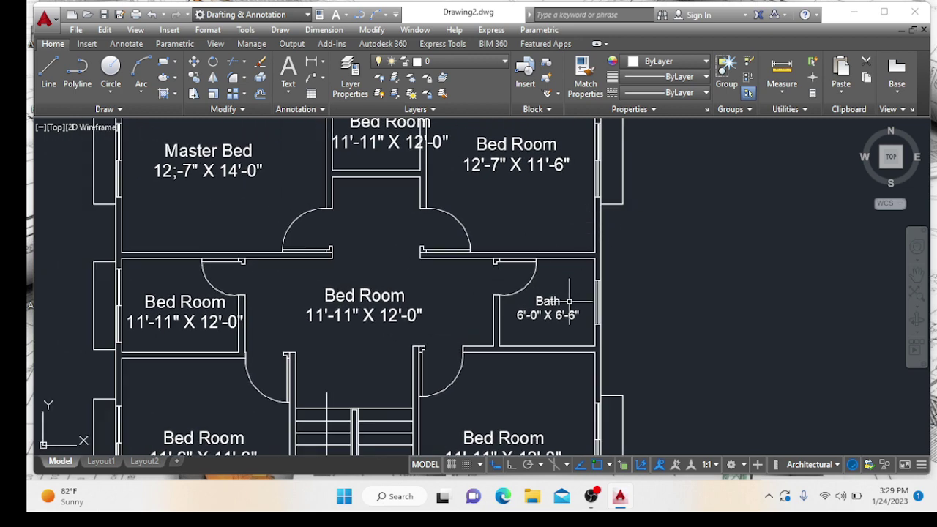
scroll(563, 315, "up", 2)
mouse_move(584, 268)
middle_mouse_down()
mouse_move(623, 300)
mouse_move(675, 287)
middle_mouse_up()
scroll(622, 300, "down", 2)
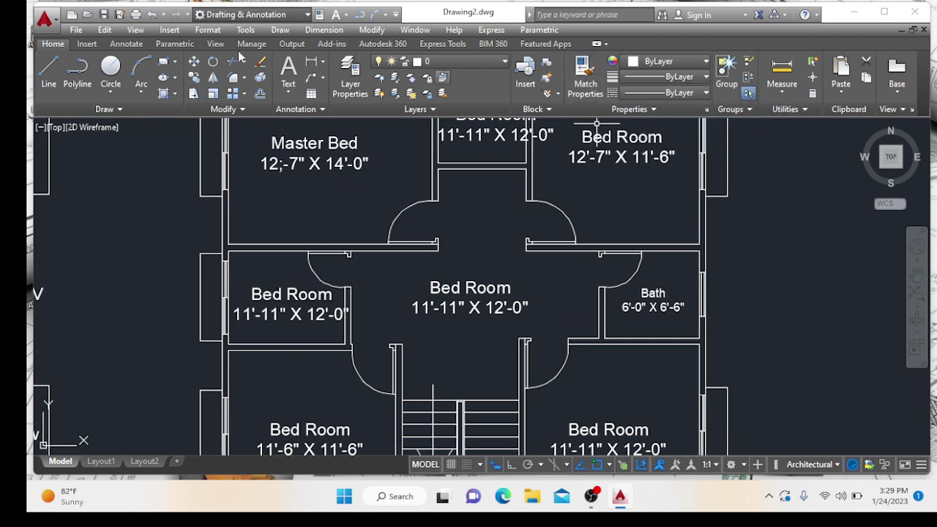
left_click(579, 80)
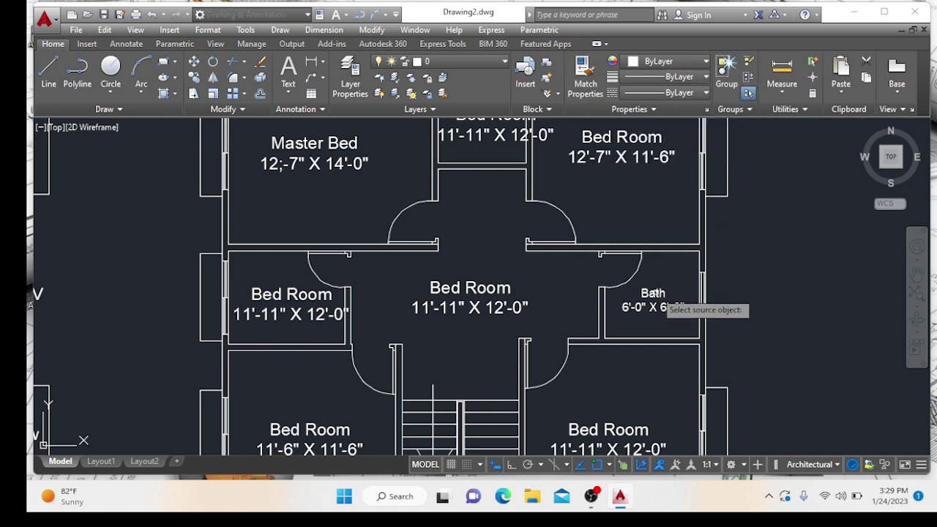
left_click(654, 293)
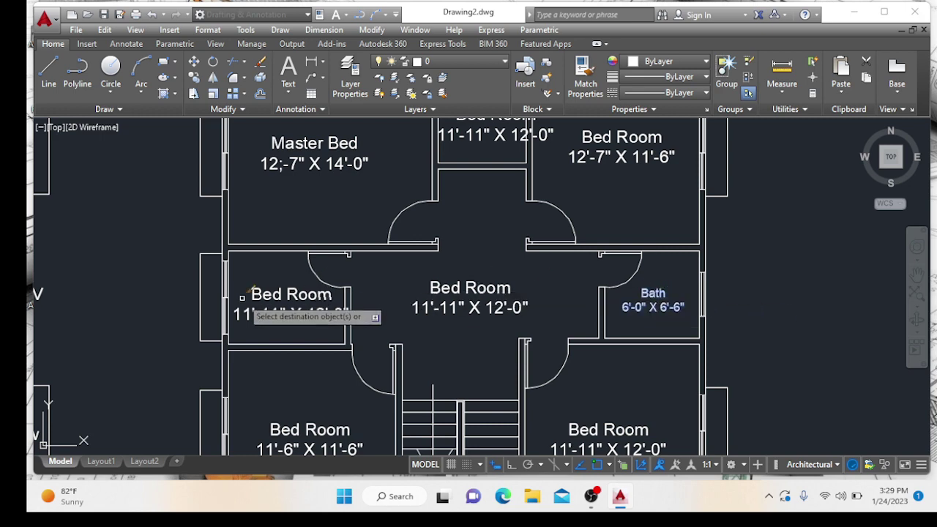
left_click(297, 293)
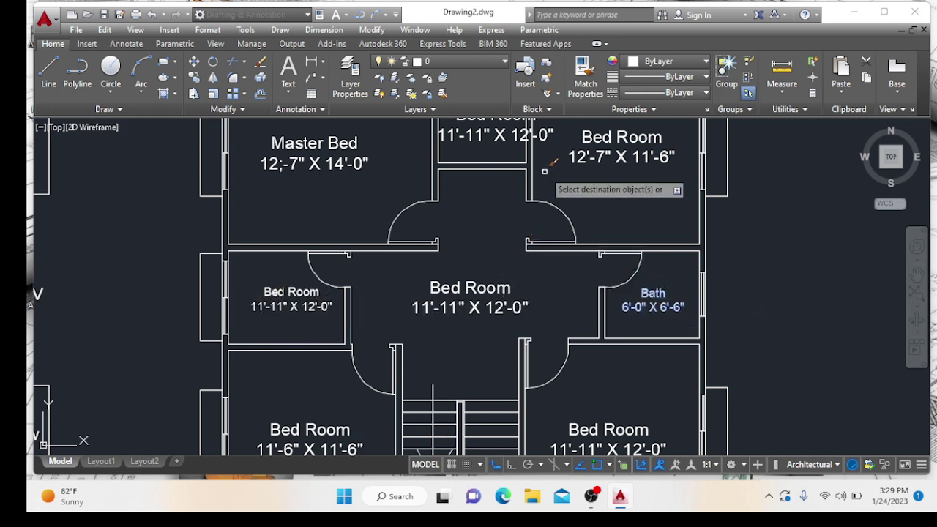
left_click(498, 137)
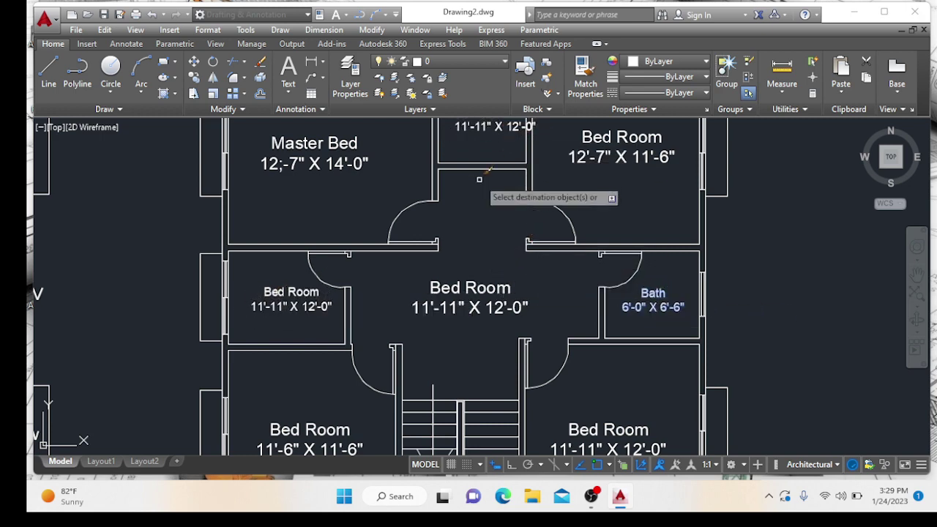
mouse_move(473, 186)
middle_mouse_down()
mouse_move(468, 202)
mouse_move(425, 228)
middle_mouse_up()
middle_click_drag(431, 301, 444, 194)
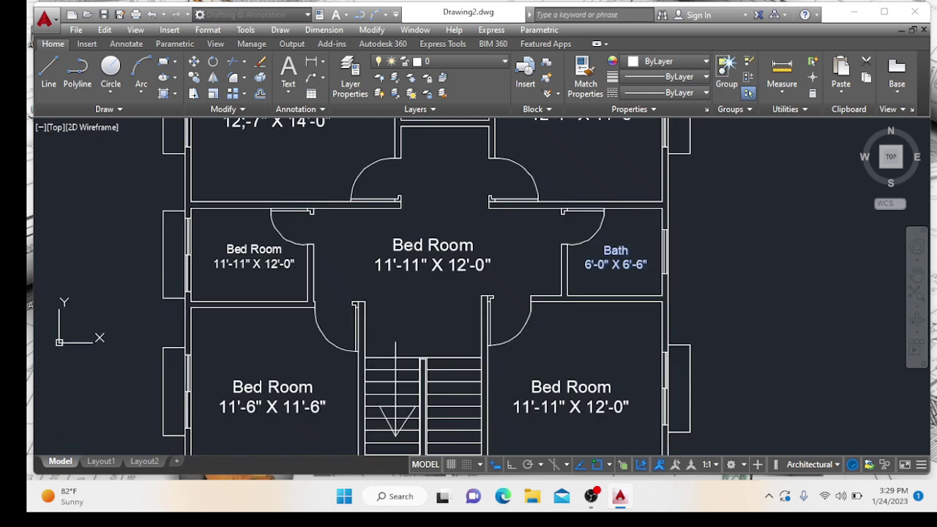
scroll(449, 212, "down", 2)
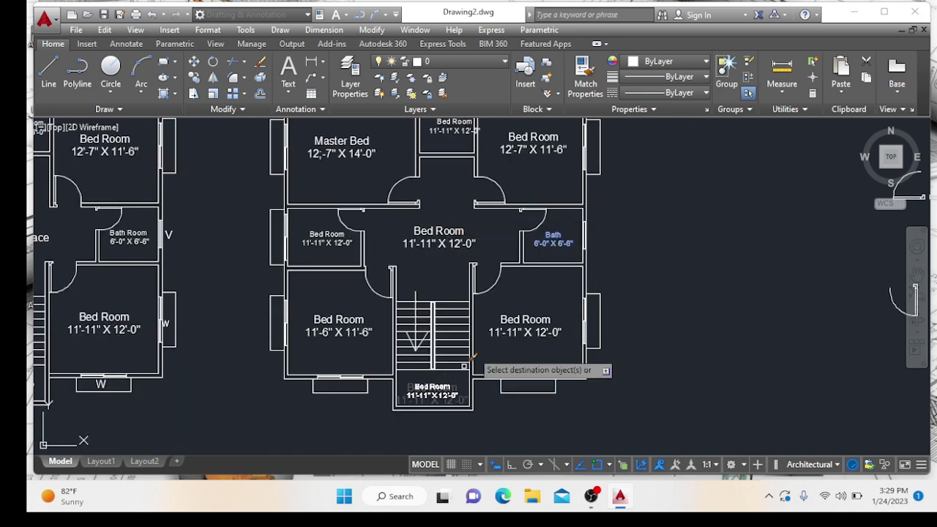
left_click(551, 320)
key("Escape")
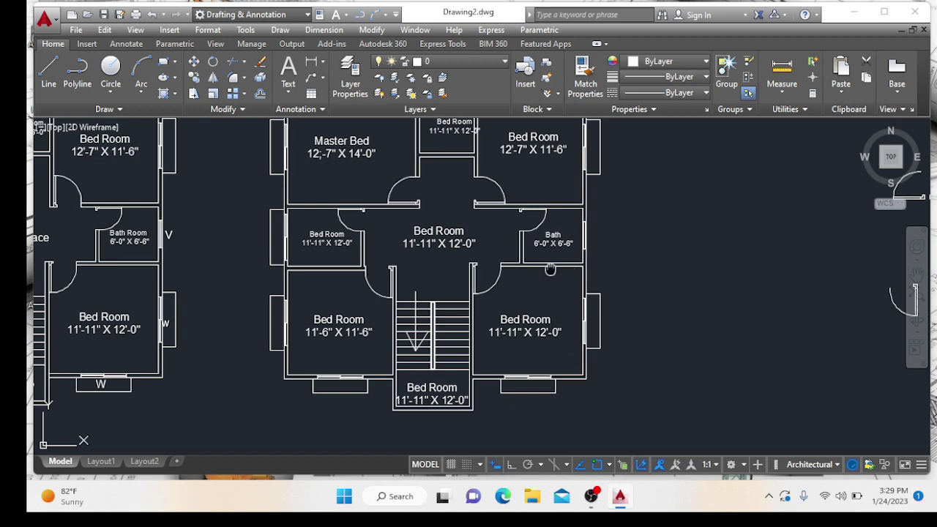
Step: Replace the whole label text in the left small room with "kitchen Room"
middle_click_drag(359, 247, 391, 300)
scroll(323, 270, "up", 4)
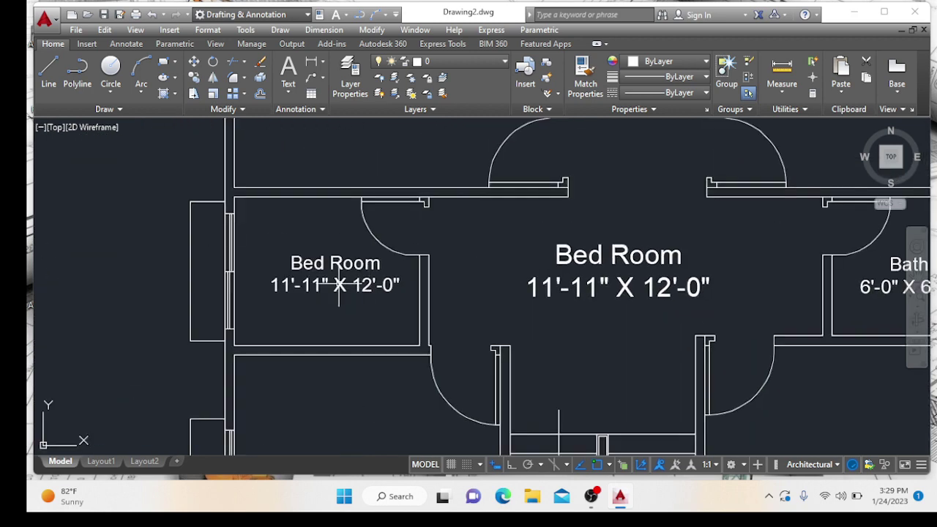
left_click(367, 264)
left_click(369, 265)
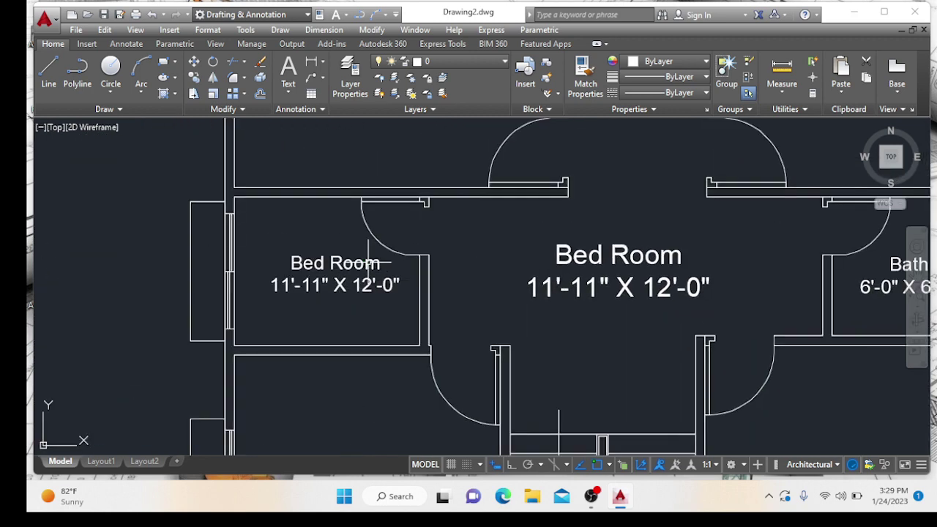
double_click(372, 268)
left_click_drag(401, 287, 293, 269)
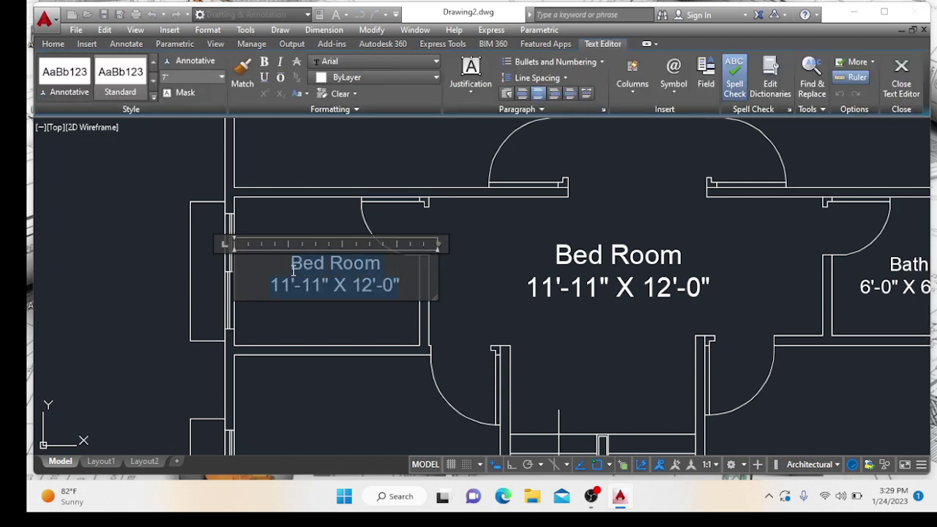
type("kithc")
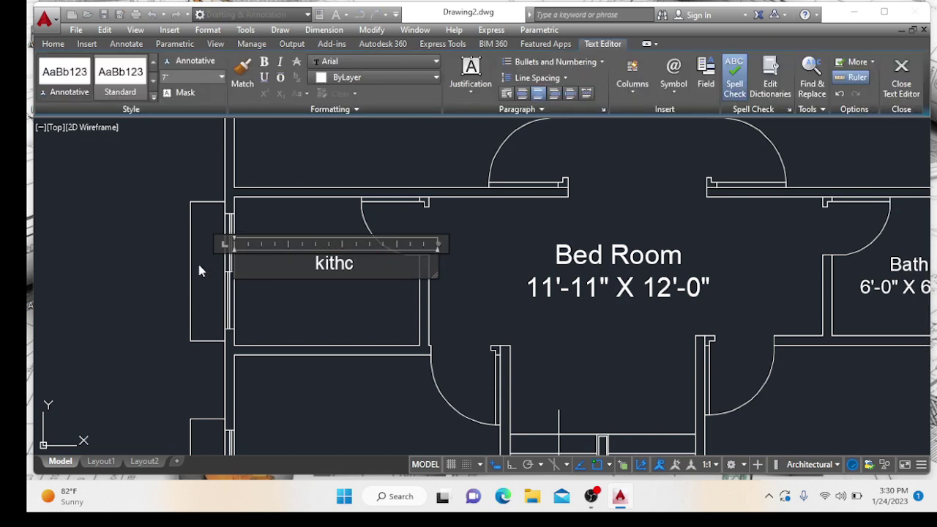
key("BackSpace")
key("BackSpace")
type("chen Room")
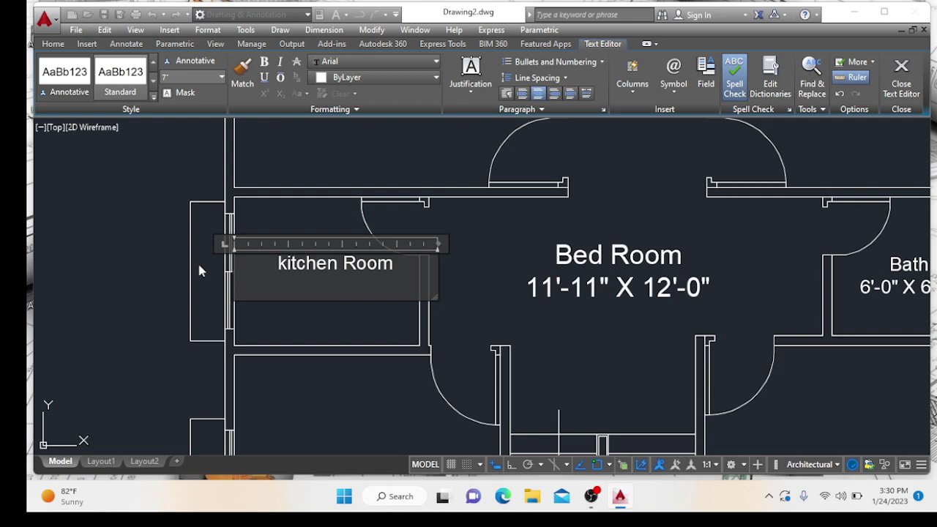
Step: Check the kitchen size in the labelled plan and start a second line below kitchen Room with 6'-8" X
scroll(192, 269, "down", 3)
middle_click_drag(185, 266, 441, 283)
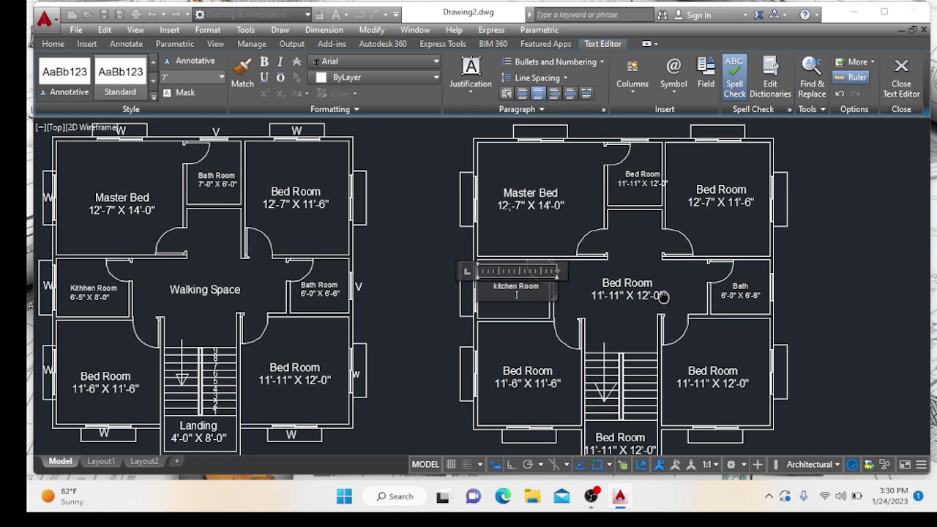
scroll(98, 300, "up", 4)
middle_click_drag(97, 301, 174, 311)
scroll(274, 321, "down", 3)
scroll(273, 322, "down", 2)
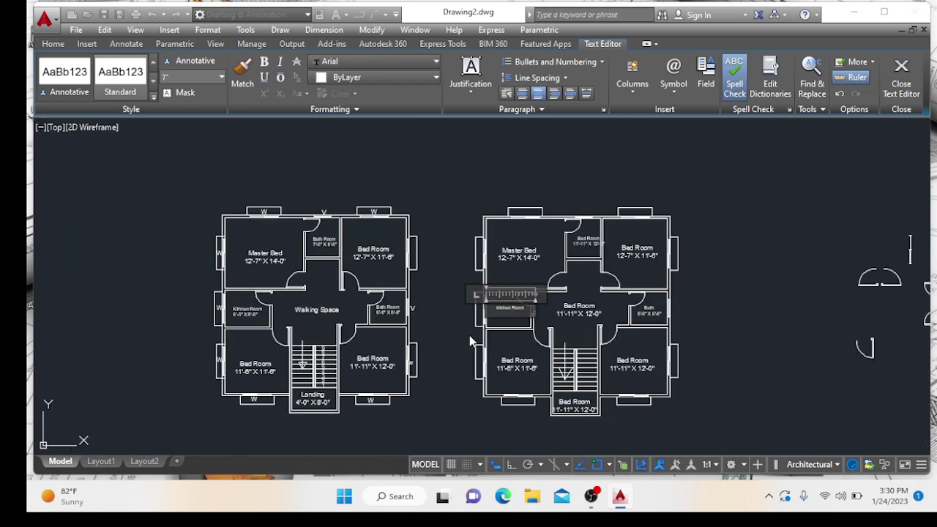
middle_click_drag(516, 335, 416, 334)
scroll(416, 338, "up", 4)
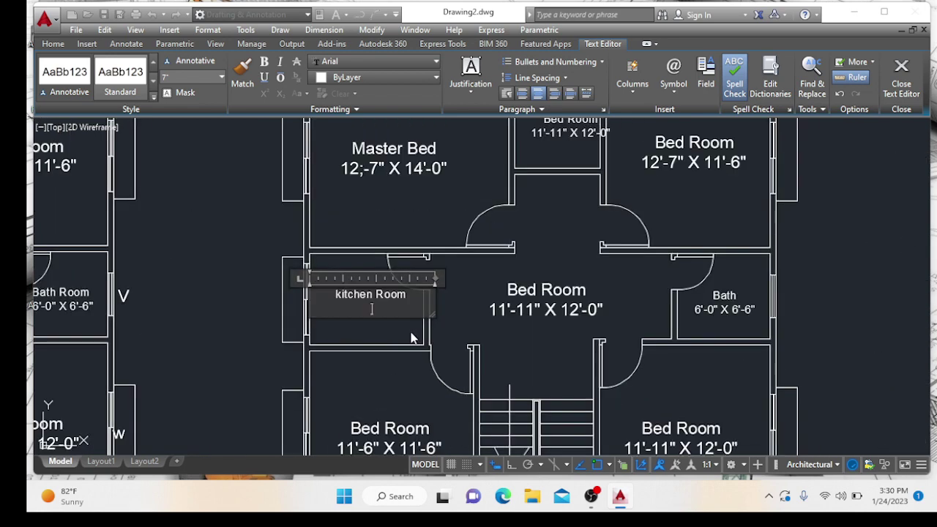
type("-8\" X")
Step: Complete the kitchen label's size line with the second dimension 8'-0" and finish editing the label
scroll(427, 339, "down", 5)
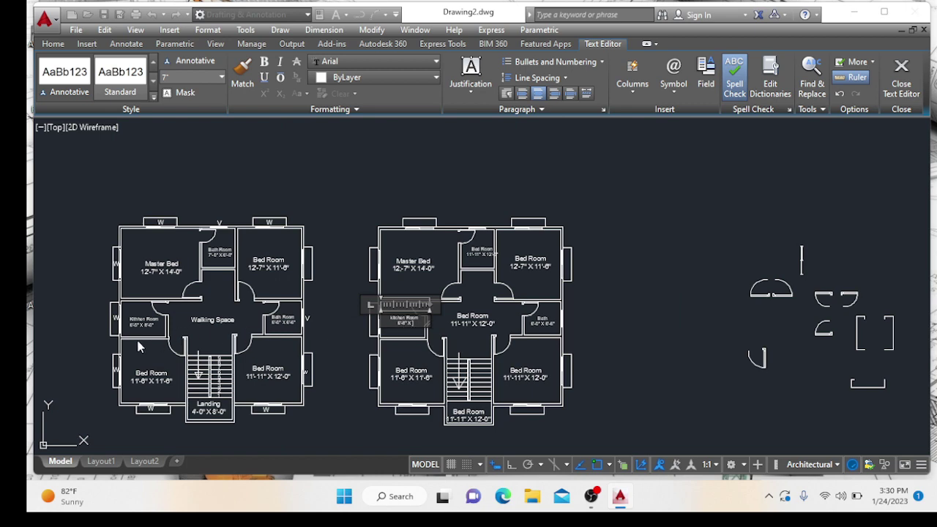
scroll(139, 347, "up", 5)
scroll(443, 347, "down", 5)
middle_click_drag(443, 347, 400, 357)
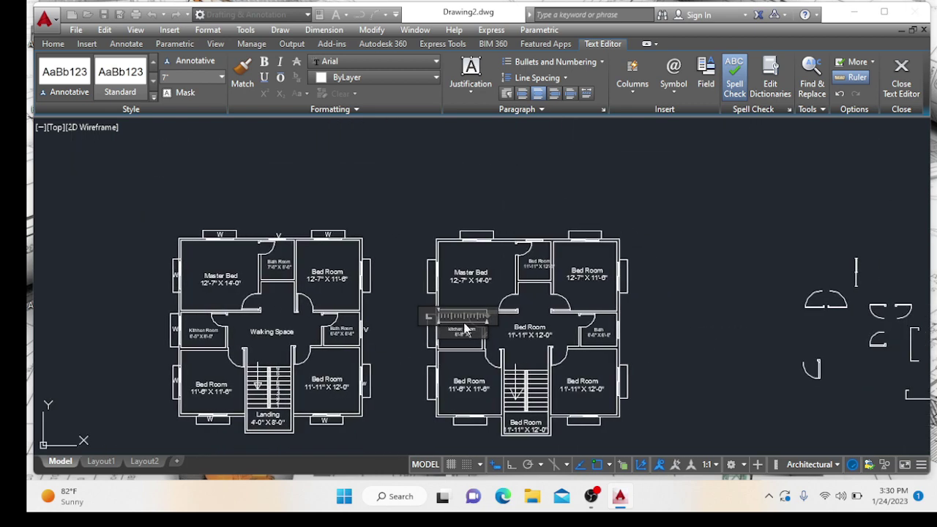
scroll(463, 324, "up", 5)
type("8")
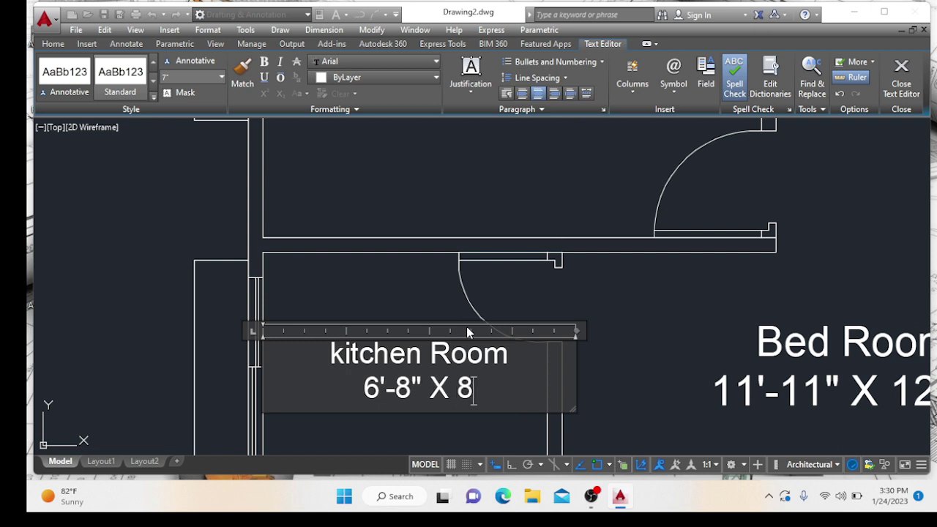
type(";-0\"")
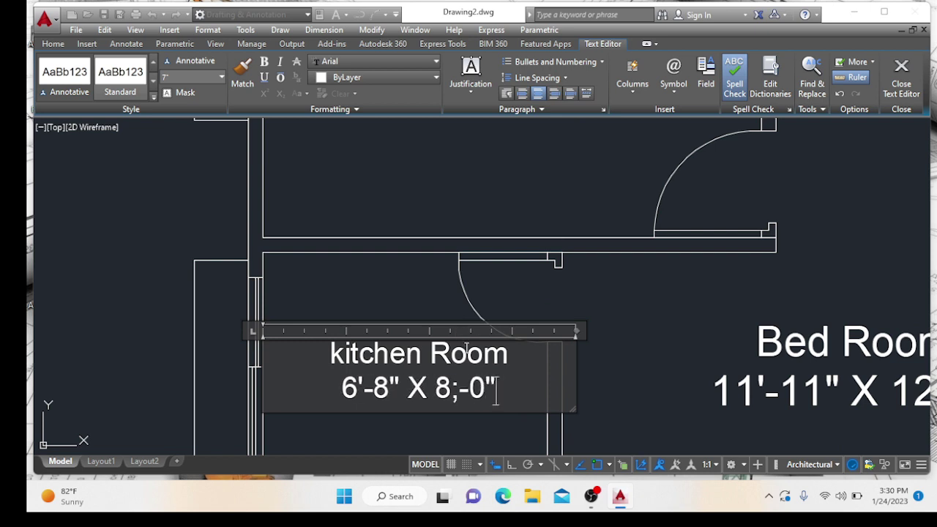
left_click(459, 391)
key("BackSpace")
type("\"")
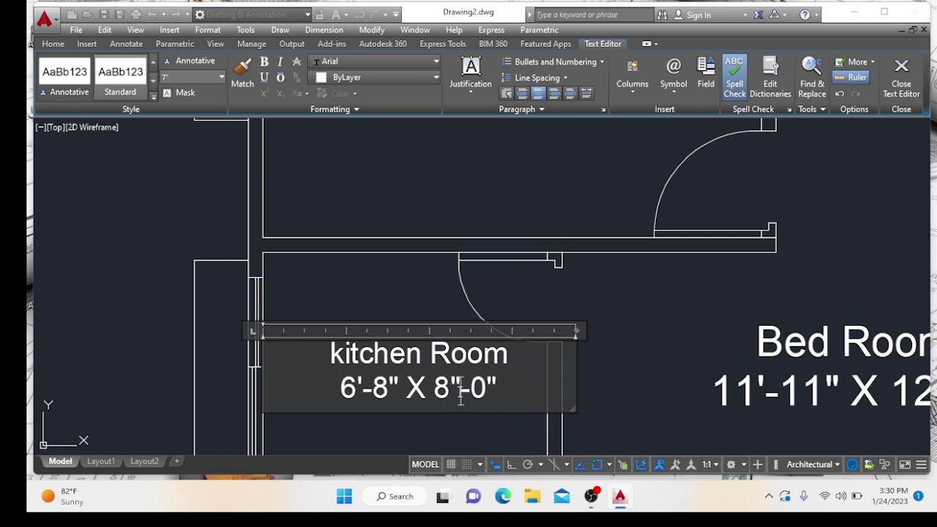
key("BackSpace")
type("'")
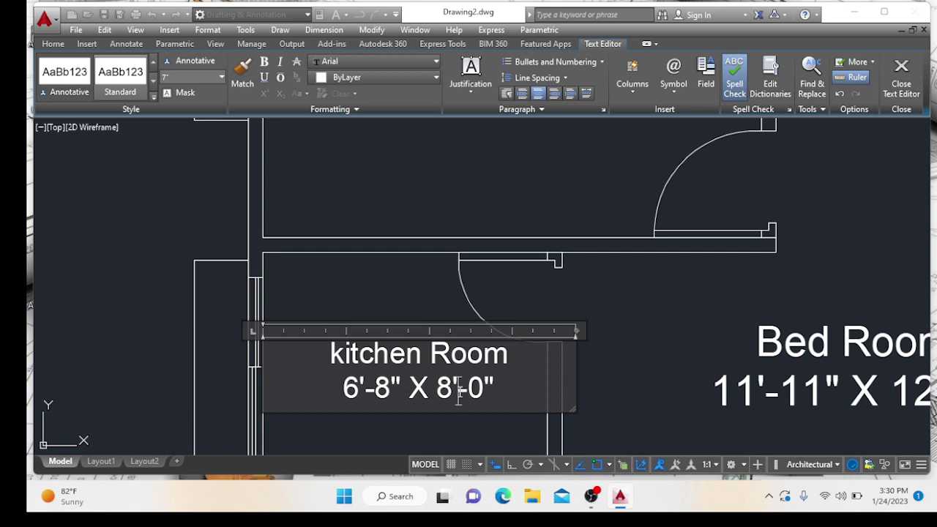
left_click(652, 376)
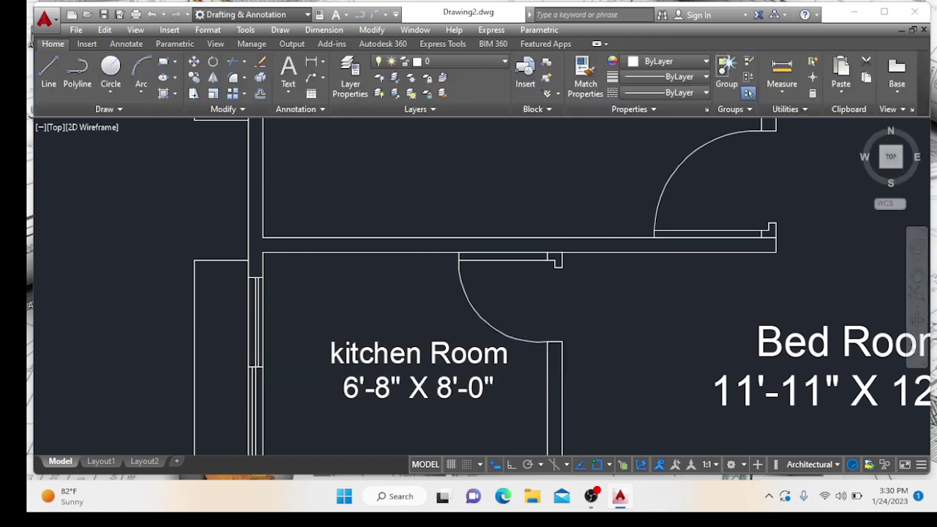
Step: Move the kitchen Room label slightly left so that it sits centred in its room
scroll(647, 369, "down", 2)
middle_click_drag(648, 369, 623, 310)
left_click(491, 299)
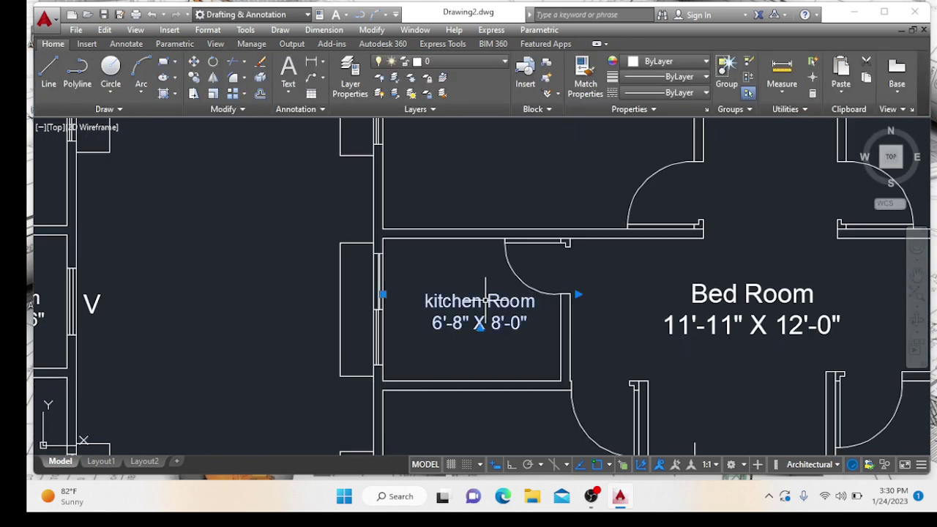
left_click_drag(468, 292, 457, 293)
Step: Replace the upper middle small room's label with "Bath" and 7'-0" X 6'-0" on a second line, and finish editing
scroll(457, 300, "down", 5)
middle_click_drag(577, 264, 411, 269)
double_click(470, 236)
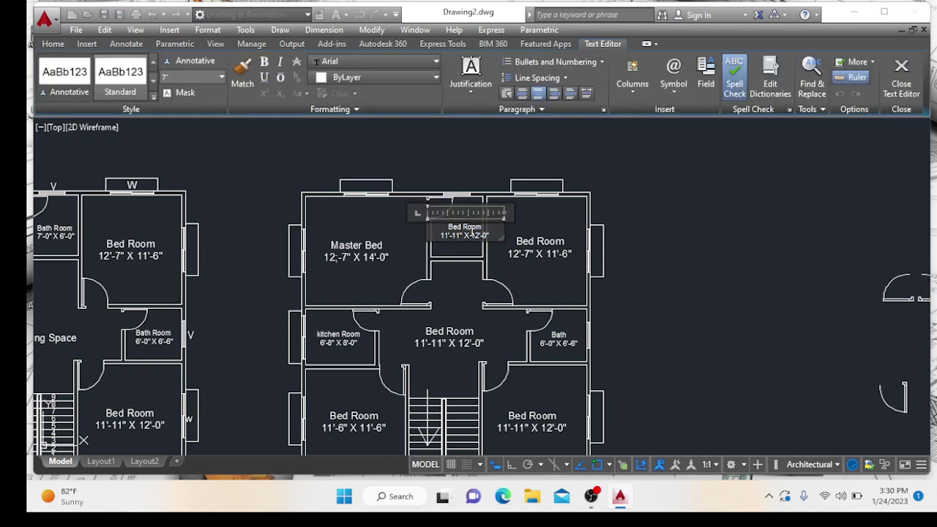
left_click_drag(491, 236, 433, 229)
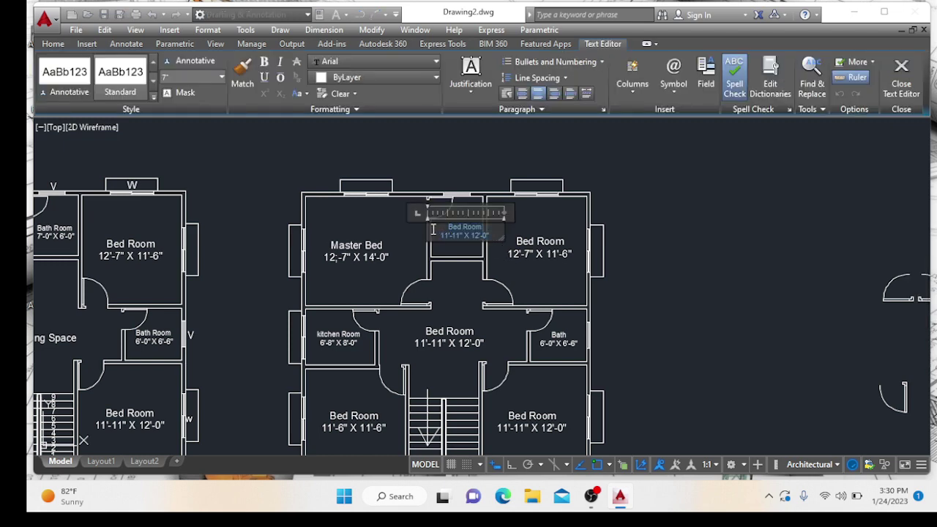
type("Ba")
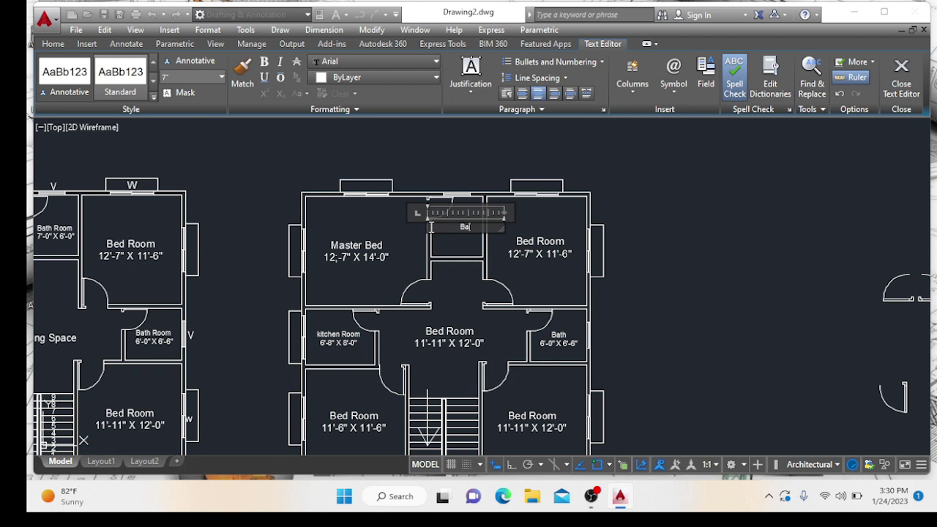
type("th")
key("Return")
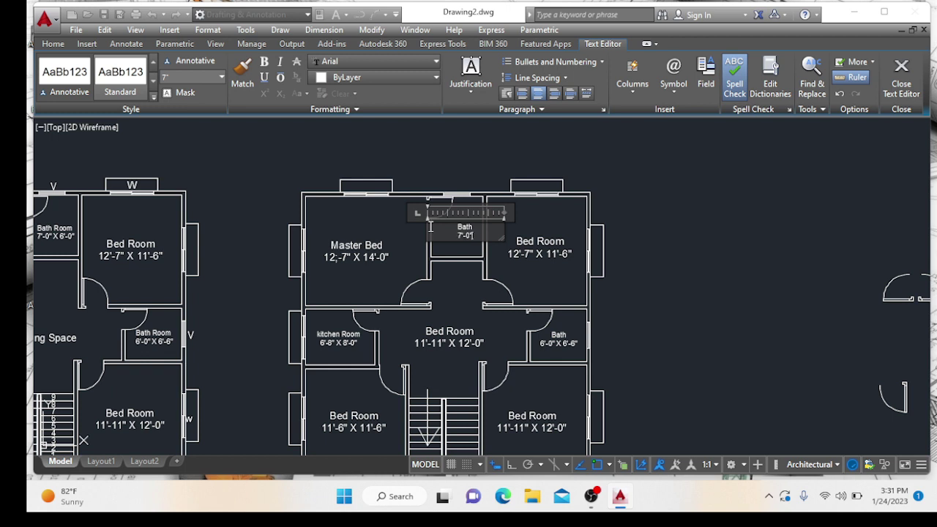
type("X 6'-0\"")
left_click(448, 287)
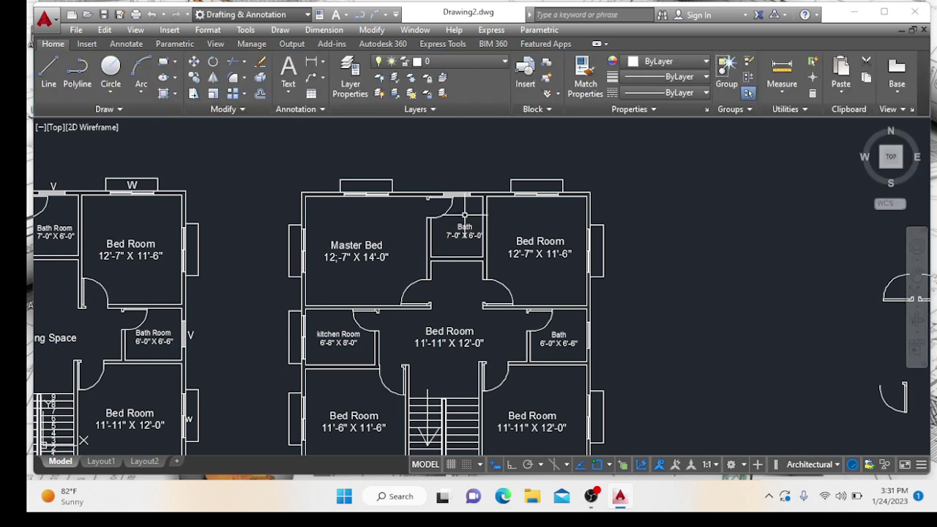
Step: Move the upper middle Bath label slightly left and down so that it fits inside its room
scroll(466, 220, "up", 4)
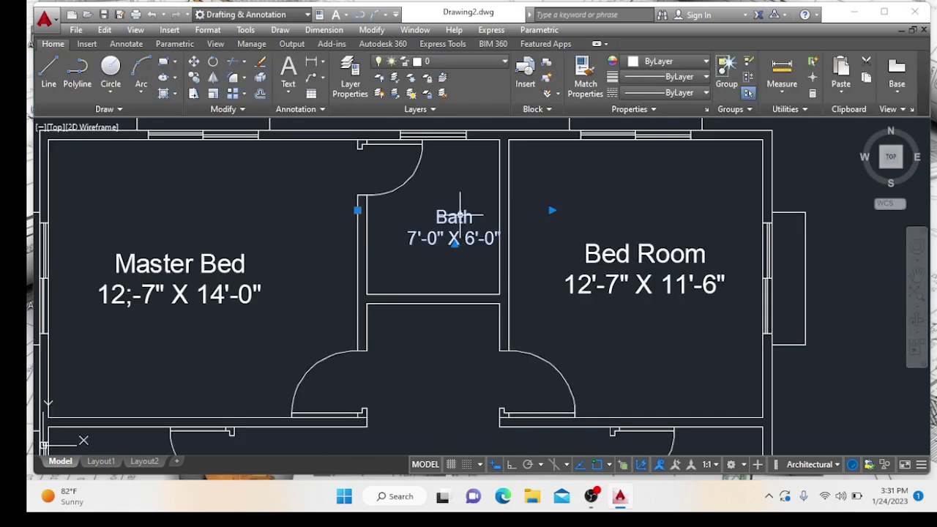
left_click(455, 220)
left_click_drag(461, 224, 443, 230)
scroll(439, 227, "down", 3)
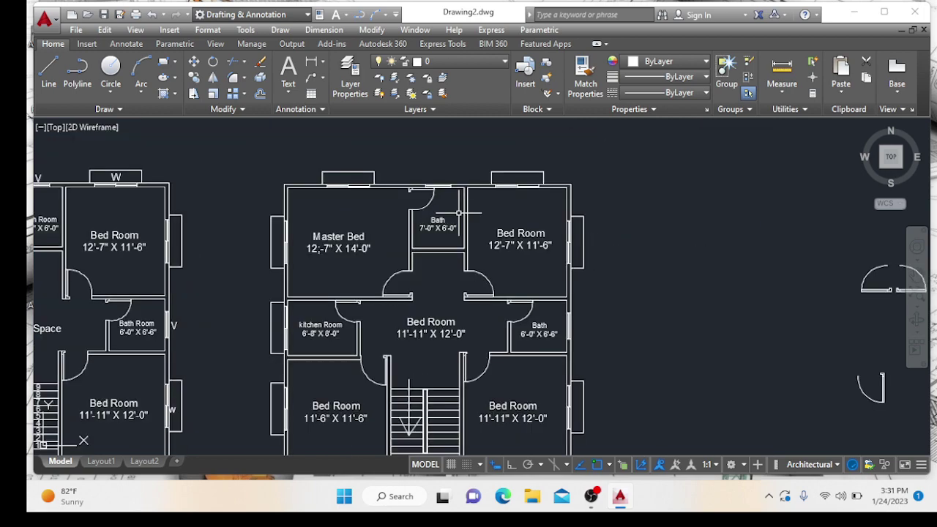
middle_click_drag(486, 213, 518, 189)
scroll(518, 189, "down", 2)
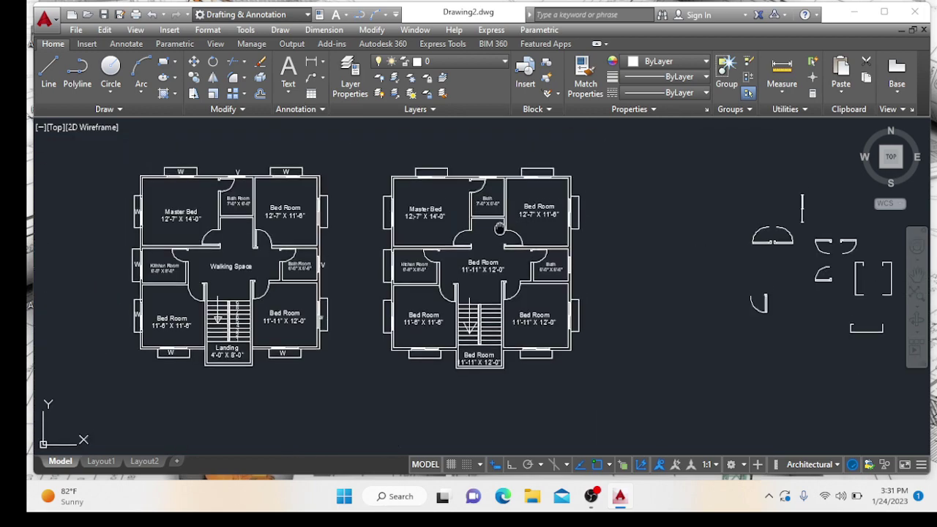
Step: Replace the central hall's Bed Room label in the second plan with "Walking Space" and finish editing the label
mouse_move(493, 289)
middle_mouse_down()
mouse_move(489, 262)
mouse_move(509, 290)
mouse_move(535, 287)
middle_mouse_up()
scroll(491, 257, "up", 3)
scroll(508, 290, "down", 2)
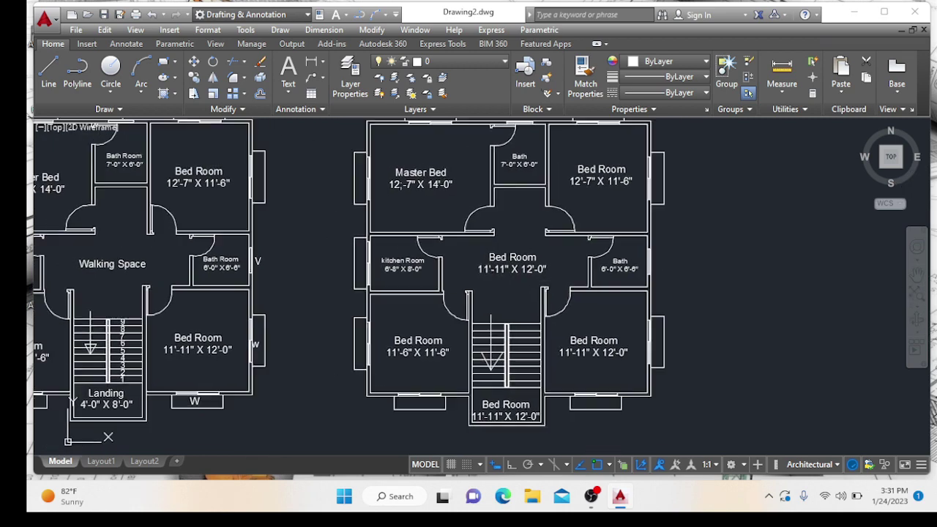
scroll(528, 286, "up", 2)
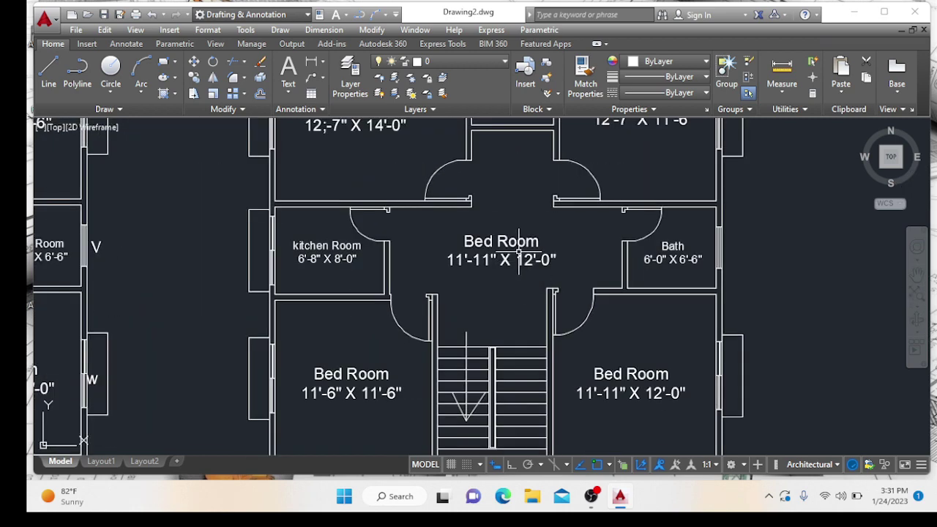
left_click(516, 249)
left_click(501, 243)
double_click(505, 246)
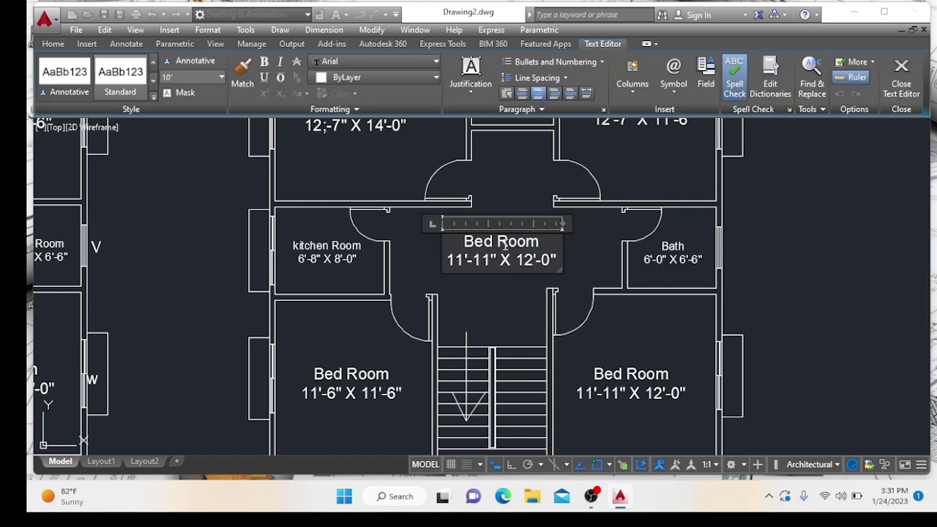
left_click_drag(558, 265, 484, 246)
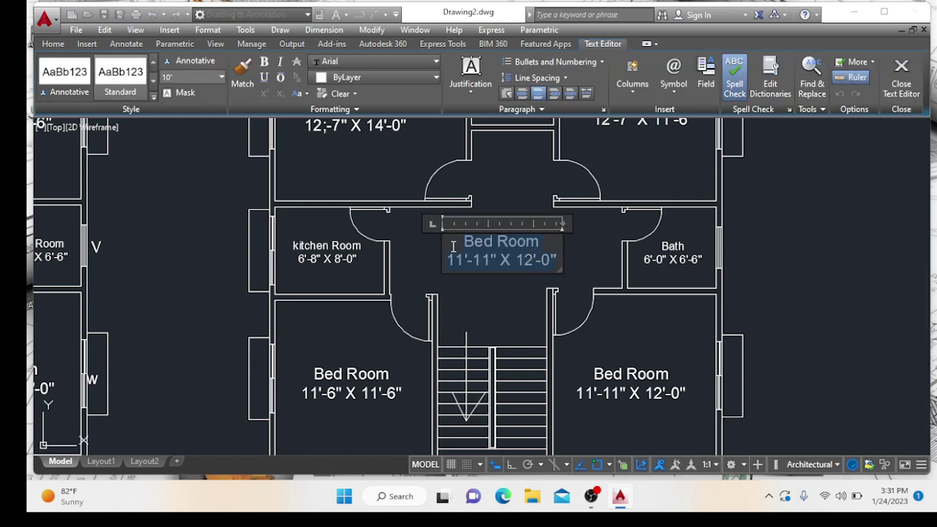
type("Walking")
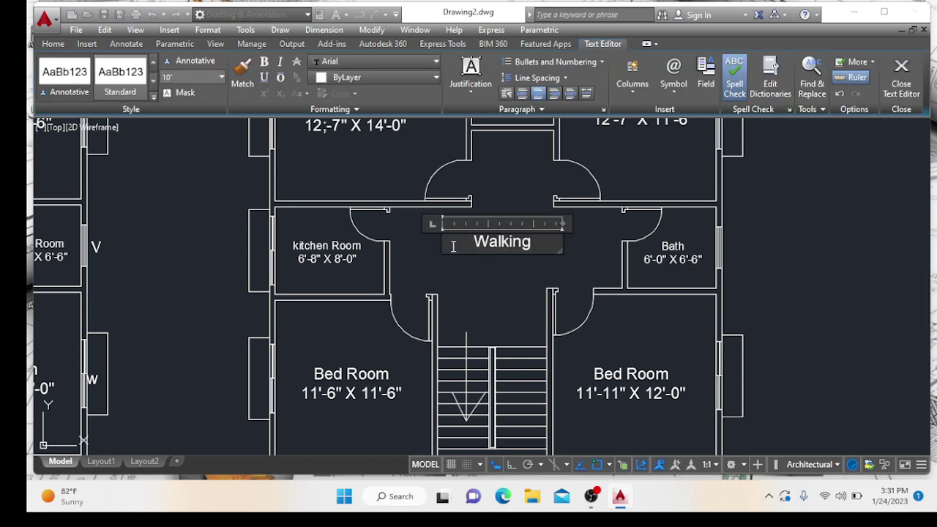
type(" Space")
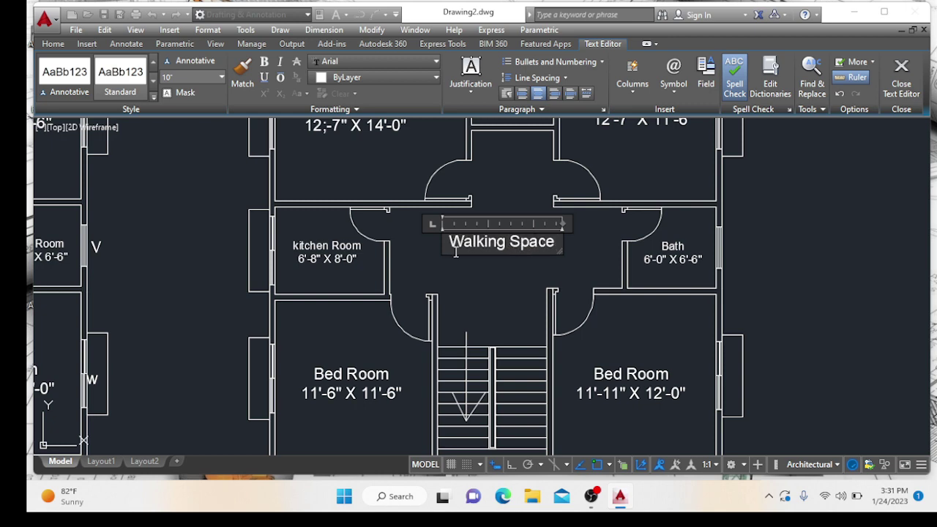
left_click(495, 280)
Step: Replace the text of the Bed Room label below the stairs with "Landing", using the labelled plan's landing as reference
scroll(496, 284, "down", 2)
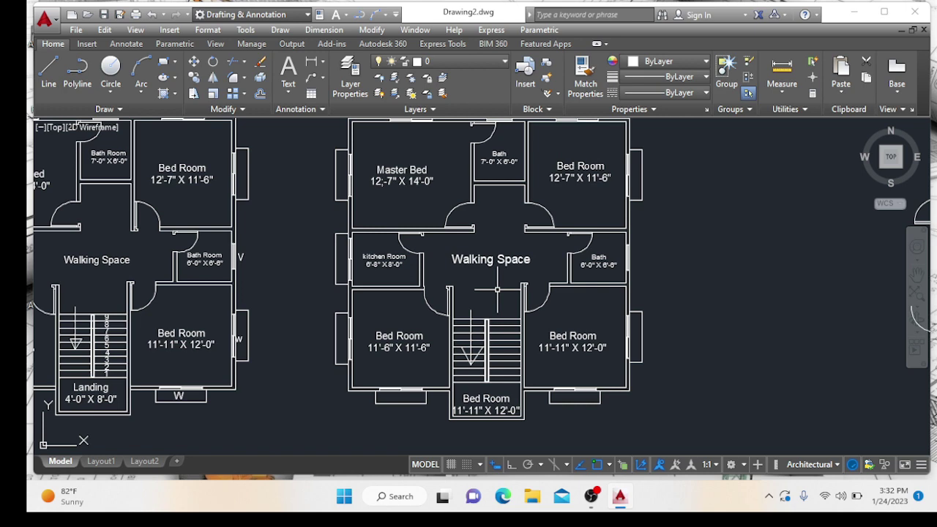
middle_click_drag(519, 390, 518, 353)
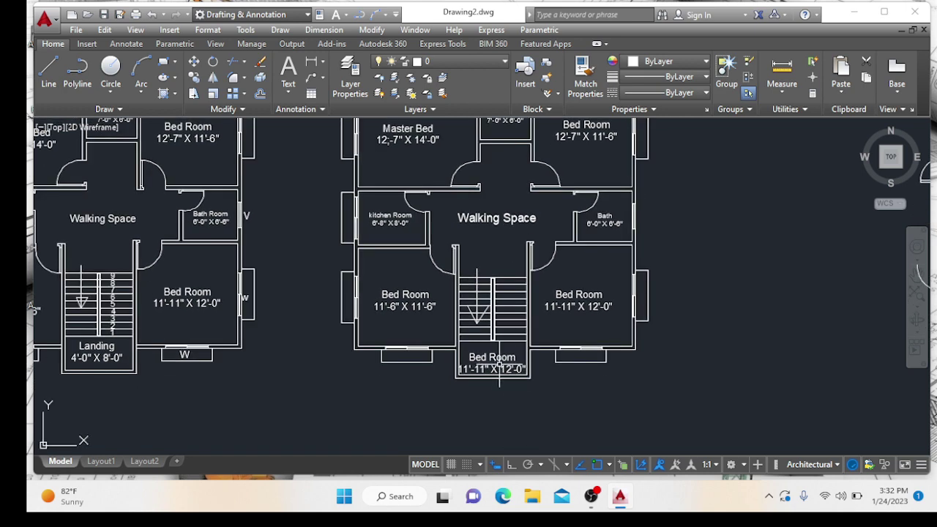
double_click(492, 363)
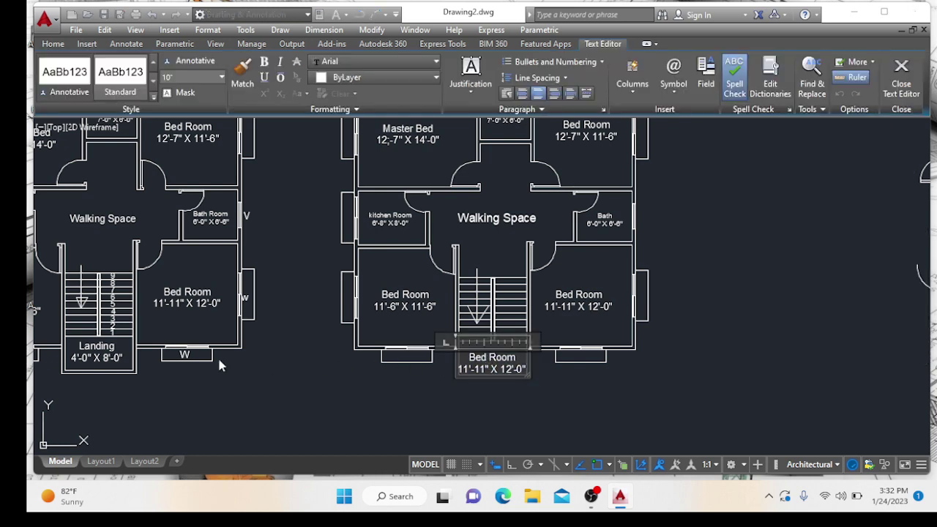
scroll(85, 368, "up", 4)
middle_click_drag(100, 364, 168, 364)
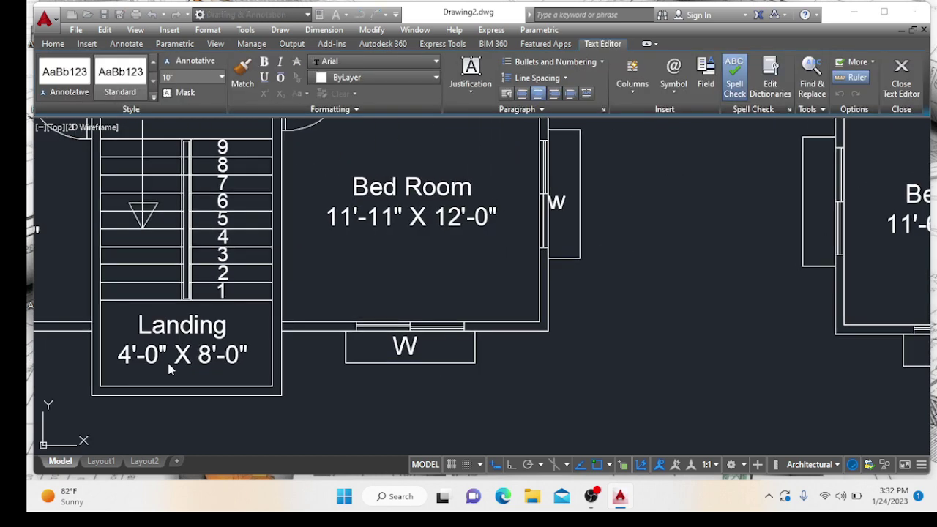
scroll(210, 383, "down", 6)
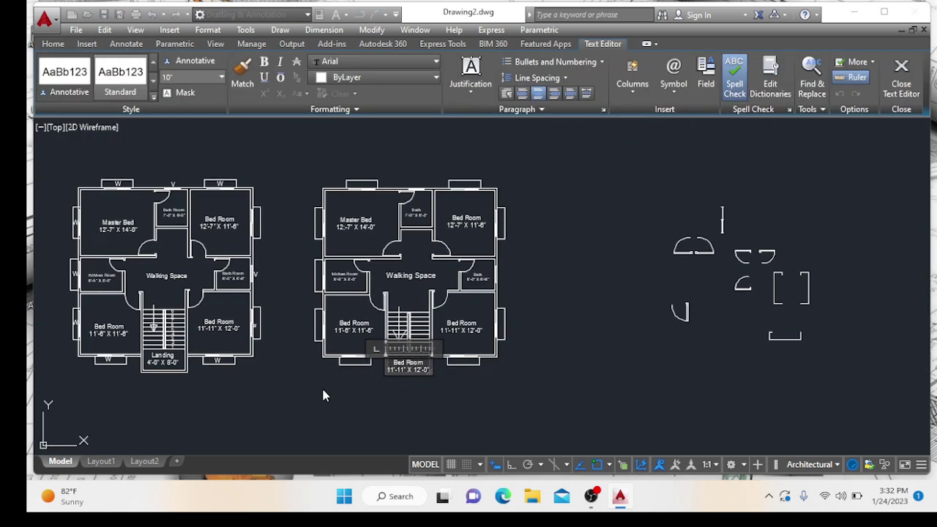
scroll(400, 379, "up", 4)
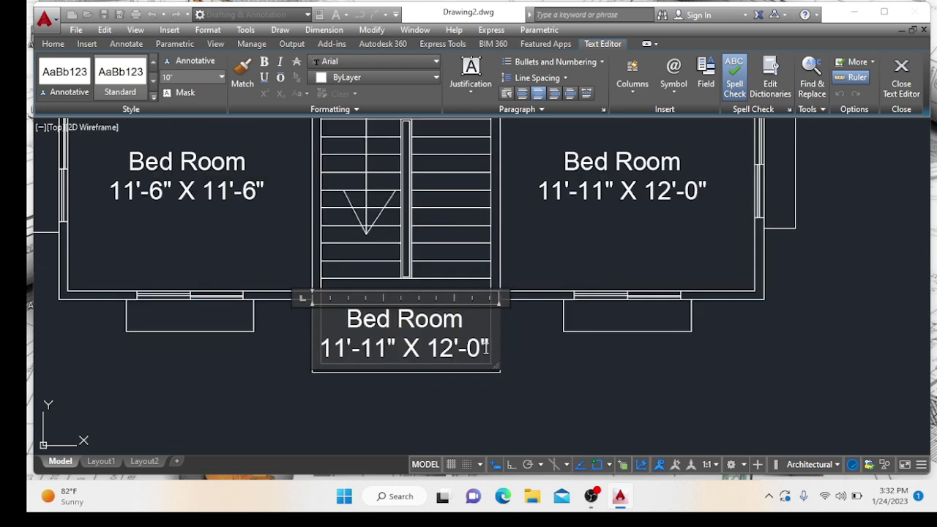
left_click_drag(473, 347, 324, 308)
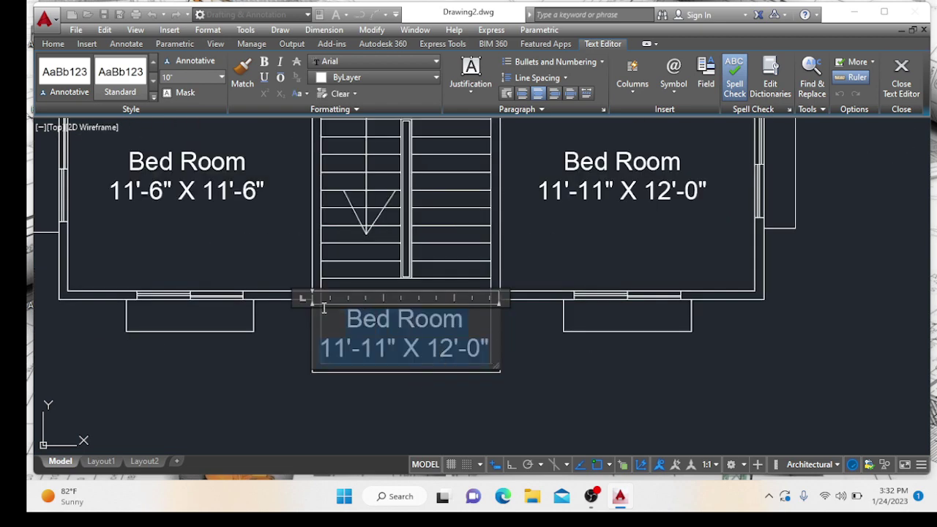
type("lan")
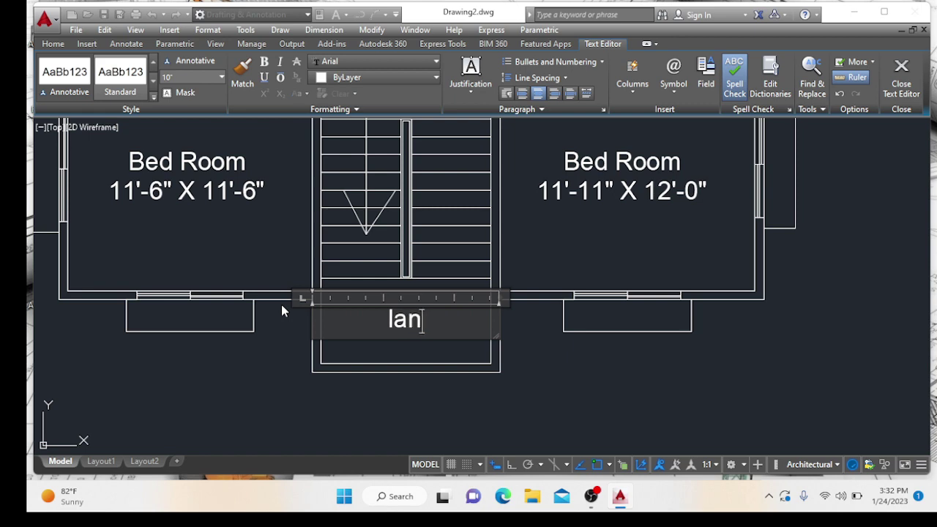
key("BackSpace")
key("BackSpace")
key("BackSpace")
type("Landinf")
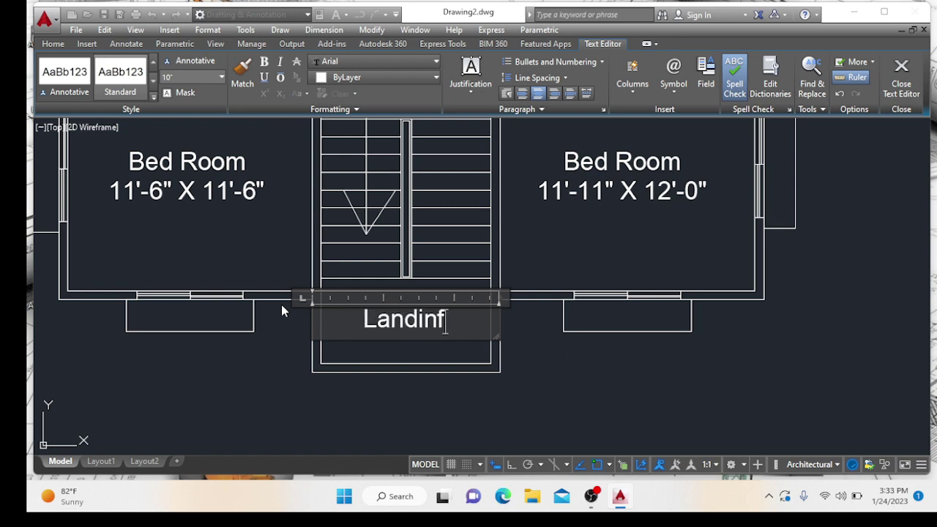
key("BackSpace")
type("g")
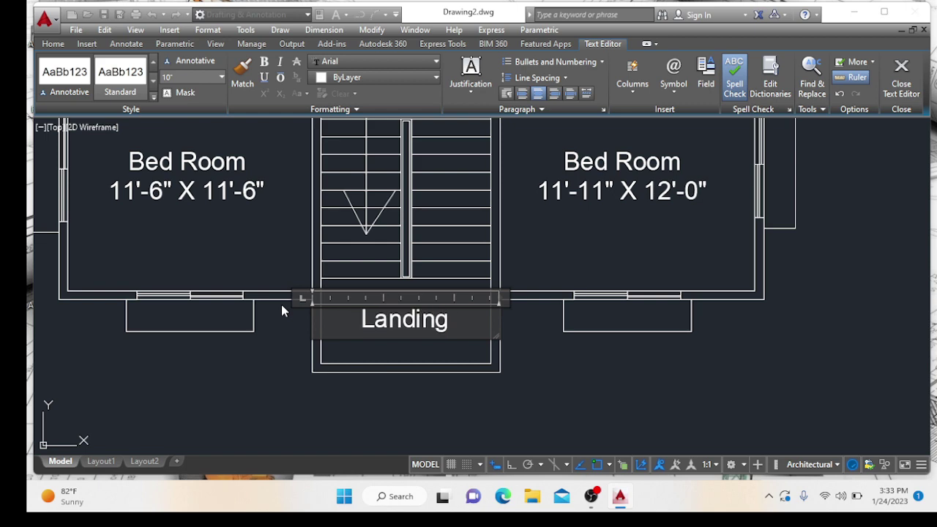
Step: Add 4'-0" X 8'-0" as the Landing label's second line, finish editing, and move the label slightly up within its space
key("Return")
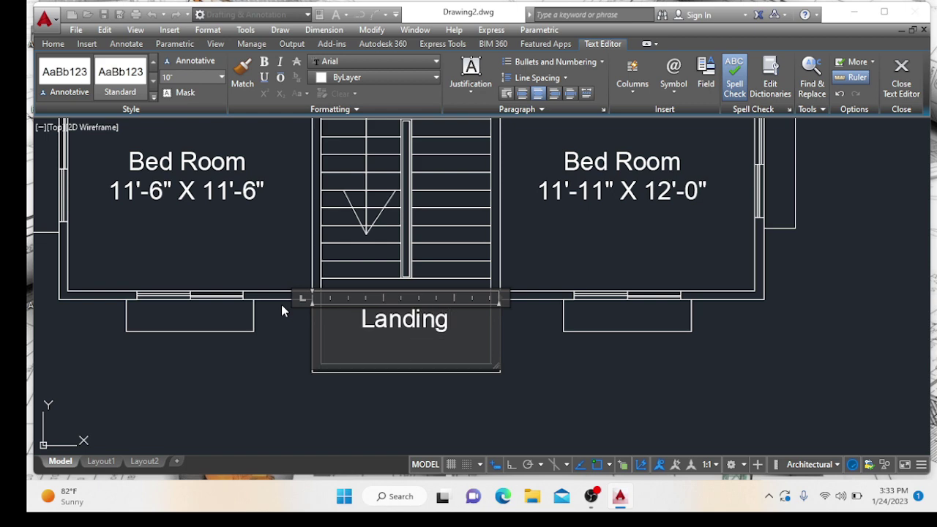
type("4'-0\"")
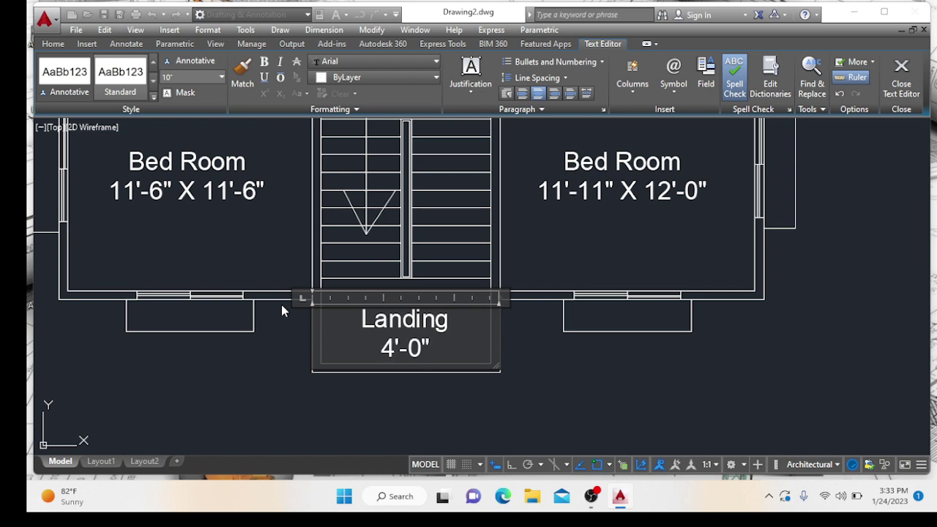
type(" X")
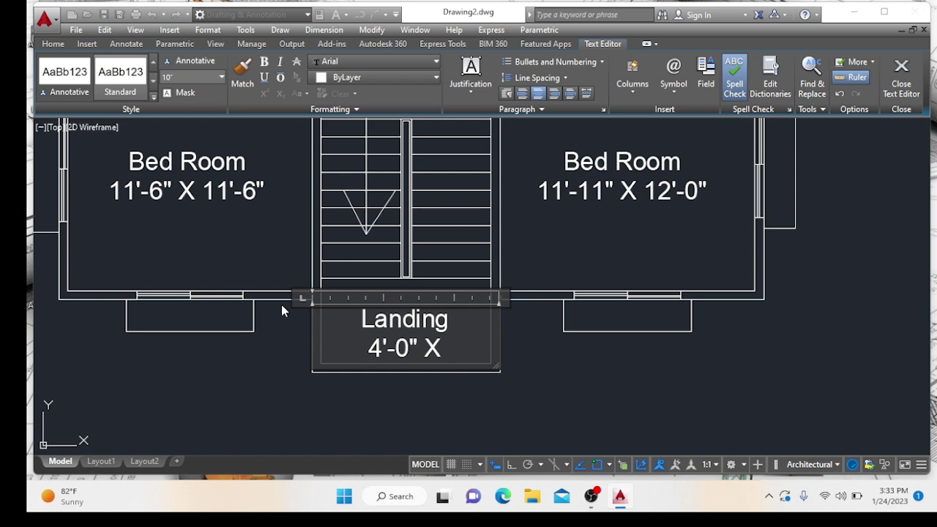
type(" 8'-0\"")
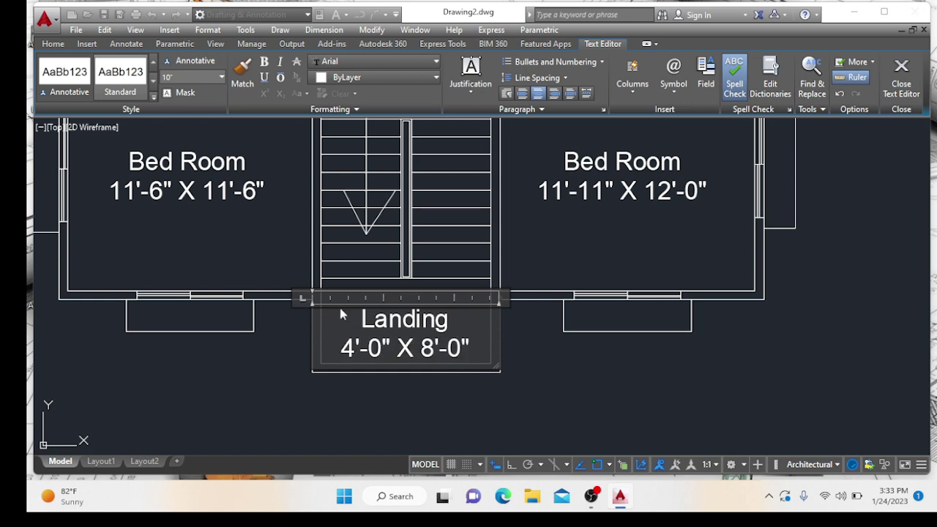
left_click(553, 382)
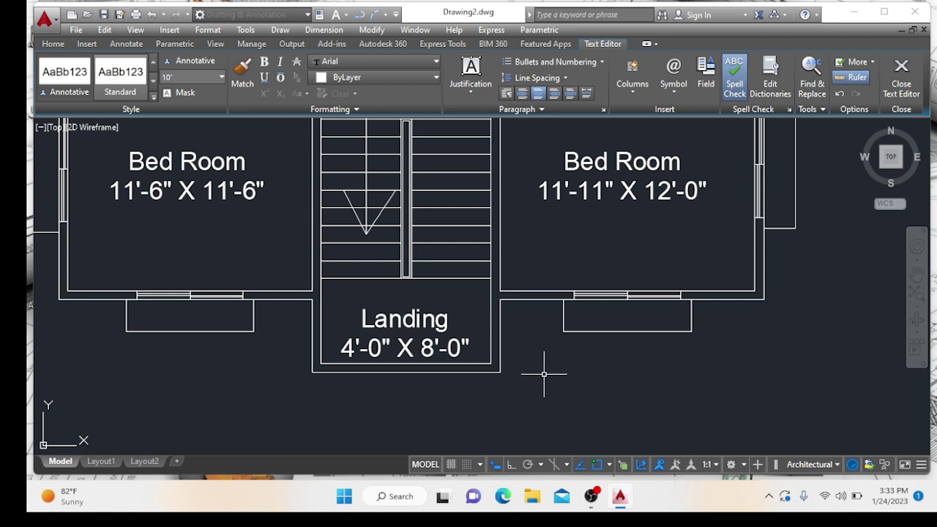
left_click(408, 320)
left_click_drag(412, 309, 412, 293)
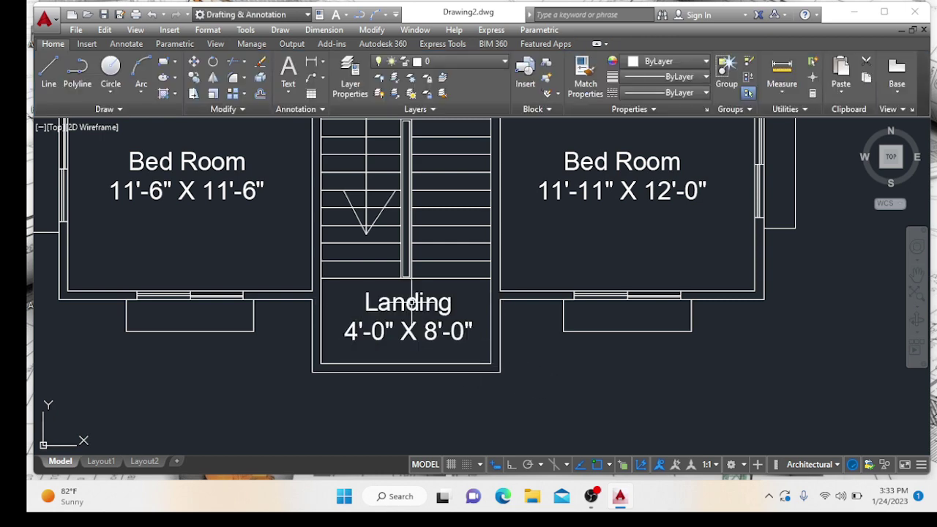
scroll(489, 338, "down", 2)
scroll(476, 280, "down", 5)
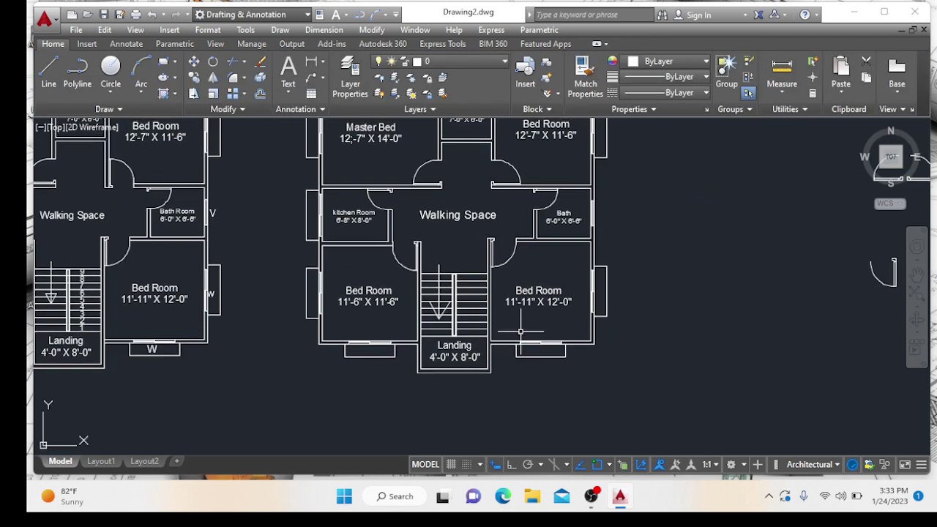
middle_click_drag(476, 279, 458, 287)
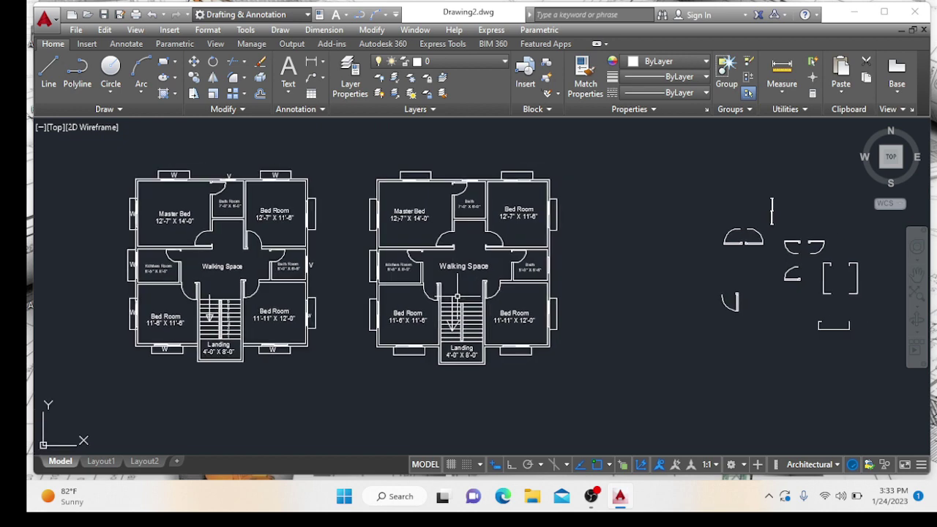
middle_click_drag(441, 222, 446, 223)
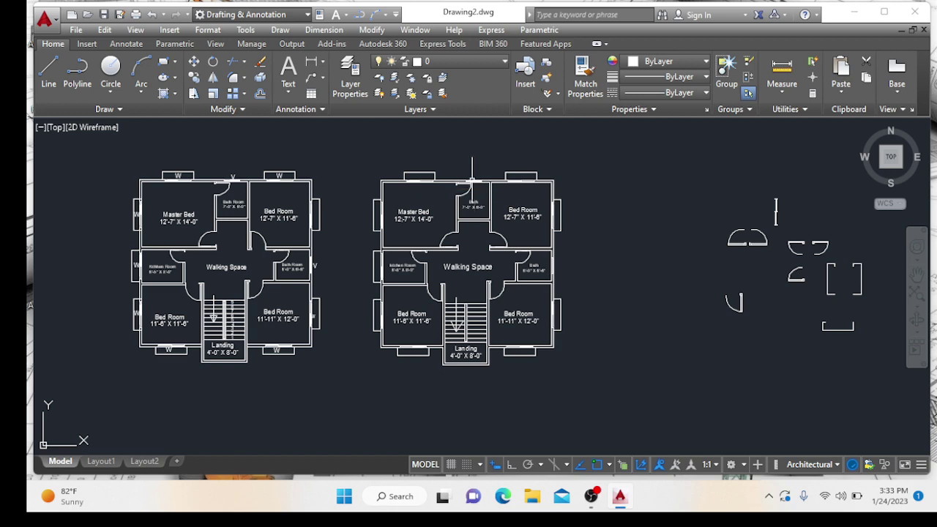
mouse_move(473, 165)
middle_mouse_down()
mouse_move(452, 188)
mouse_move(482, 180)
middle_mouse_up()
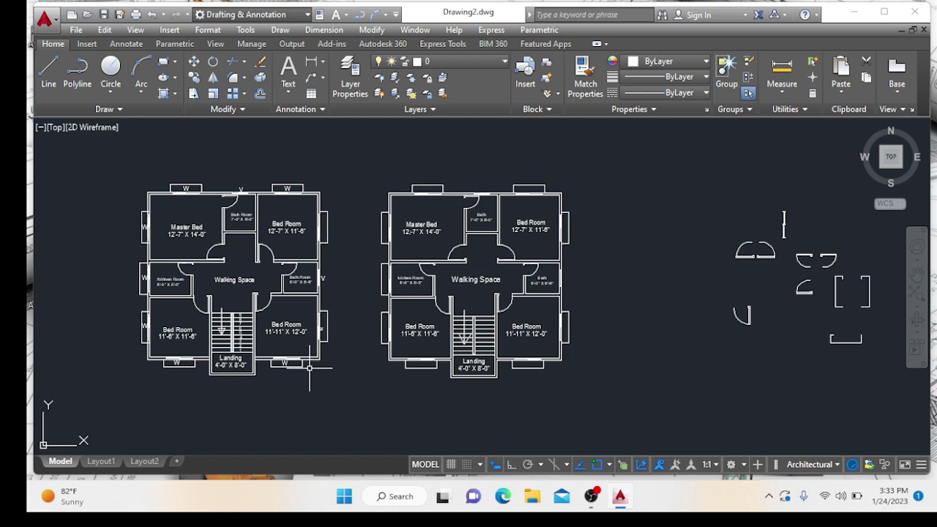
middle_click_drag(434, 352, 386, 351)
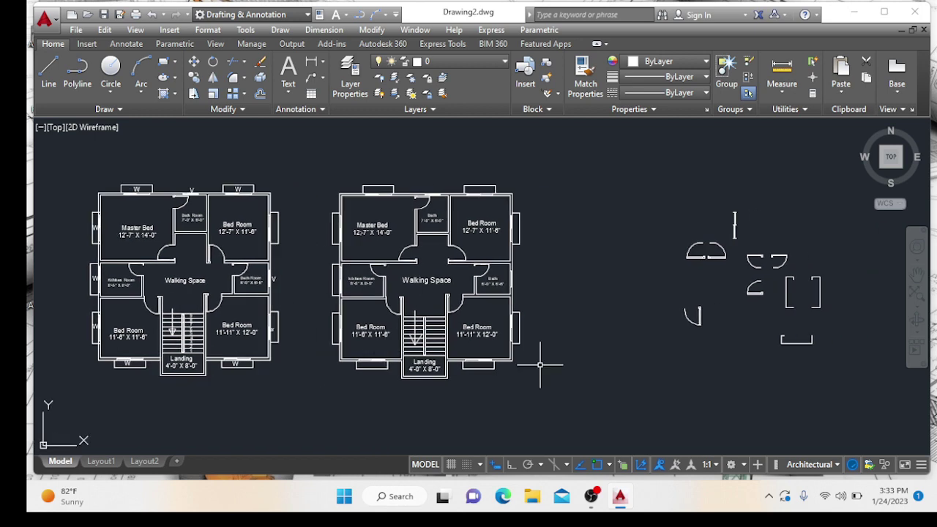
Step: Copy the lower right Bed Room label to the empty area just outside the right exterior wall of the second plan
scroll(546, 329, "up", 3)
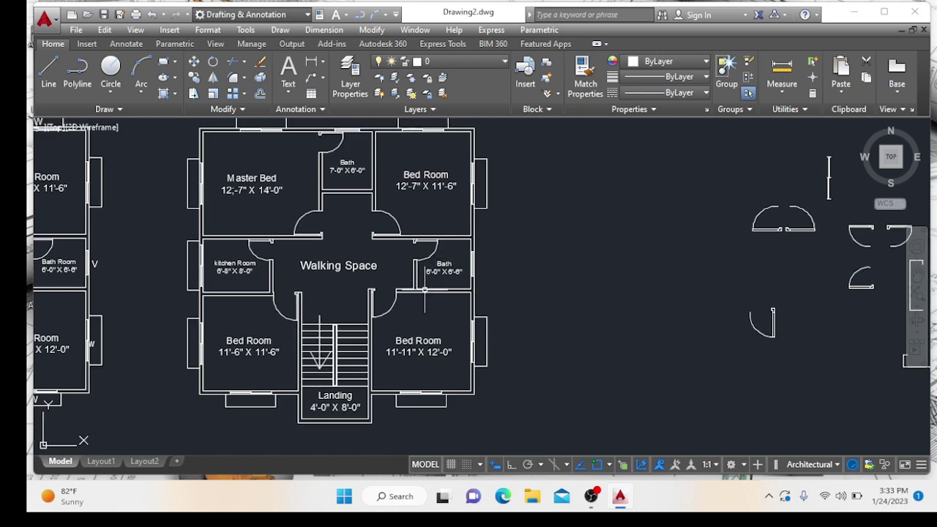
left_click(411, 341)
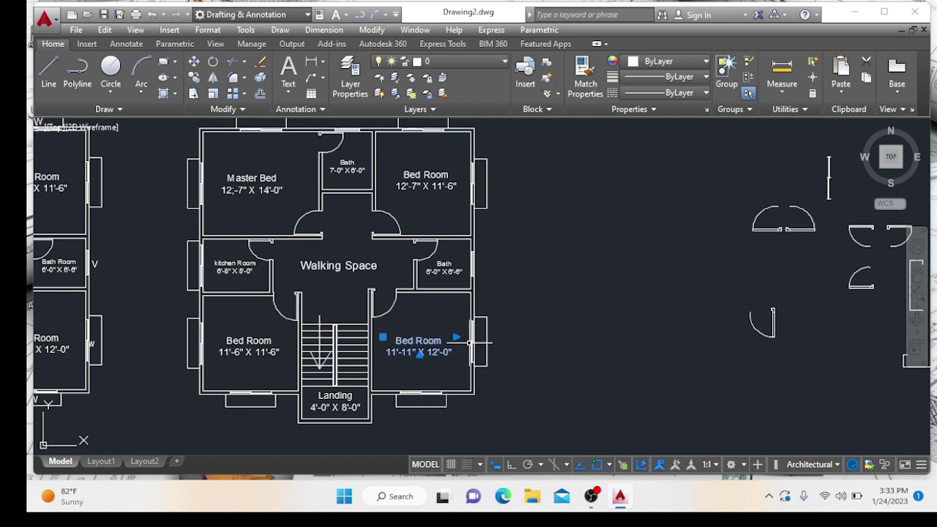
type("o")
key("Return")
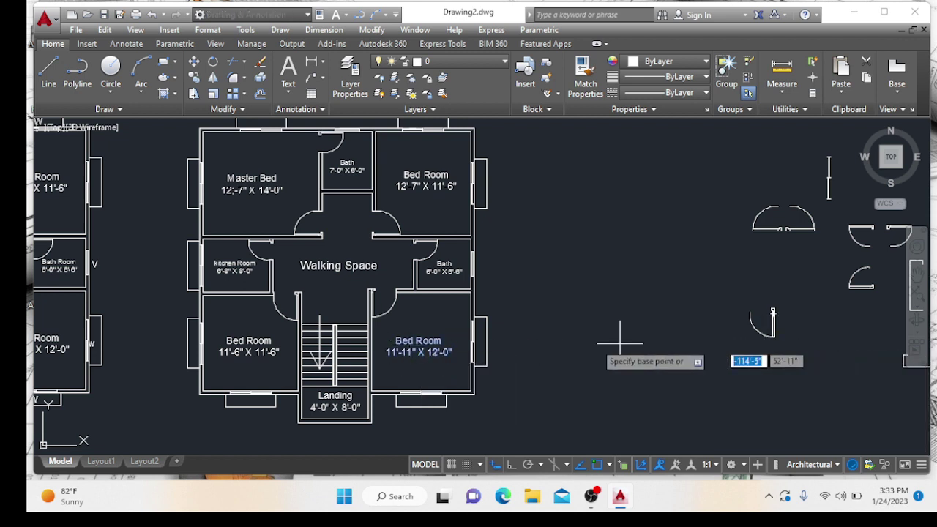
left_click(383, 337)
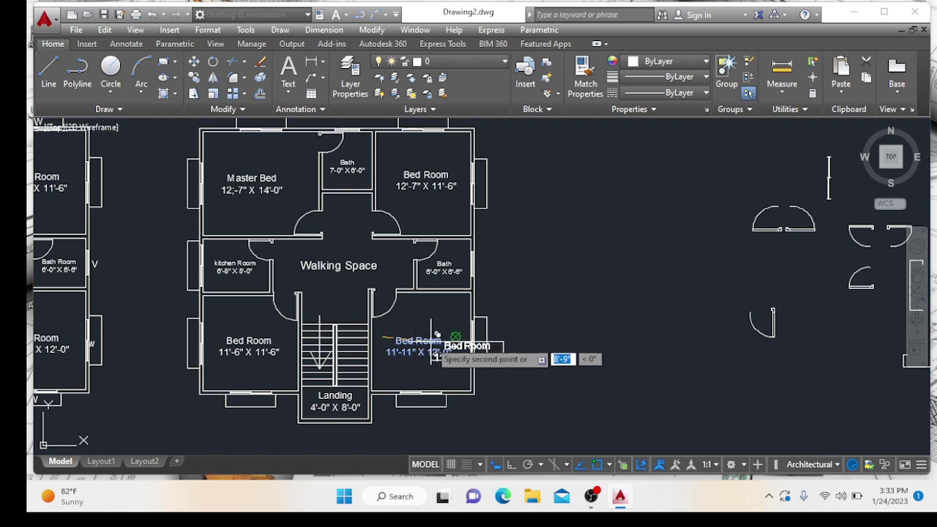
left_click(493, 340)
key("Escape")
scroll(529, 358, "up", 2)
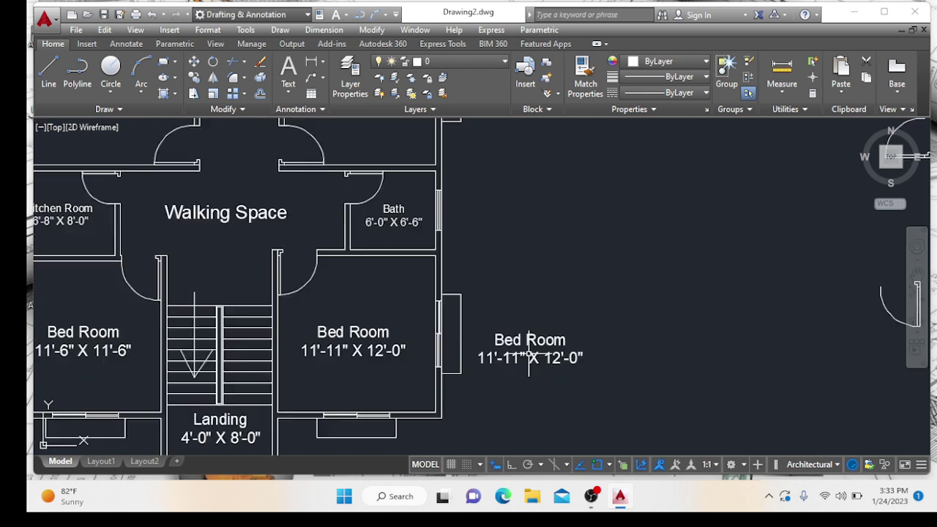
Step: Replace all text of the copied label outside the right wall with "W" and finish editing
double_click(534, 358)
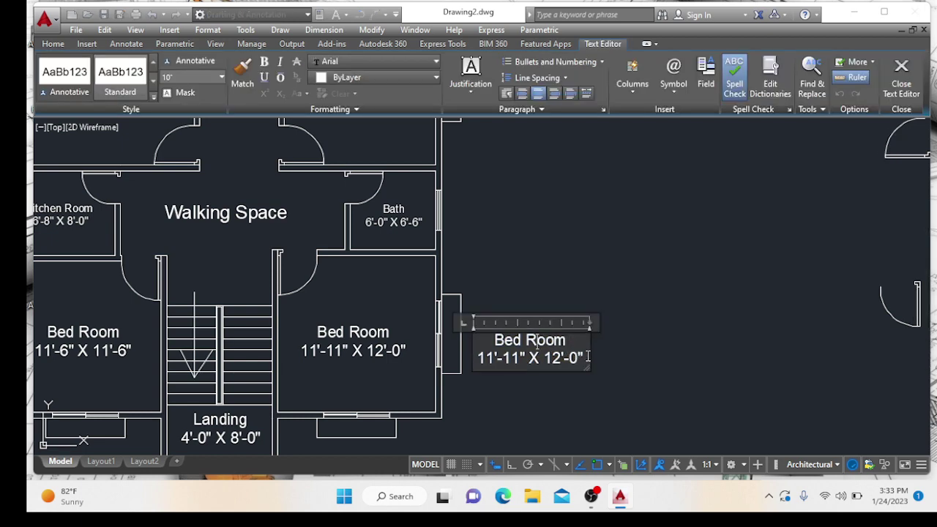
left_click_drag(588, 357, 492, 334)
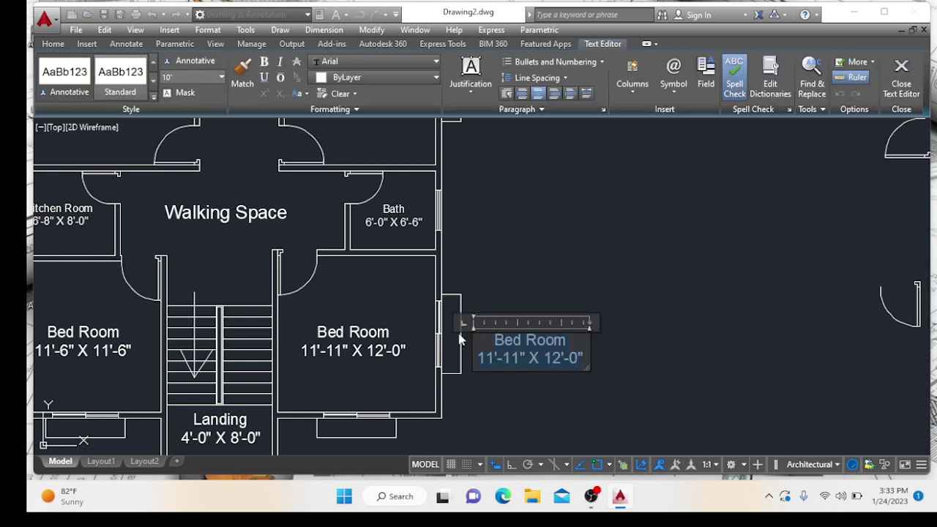
type("W")
left_click(595, 397)
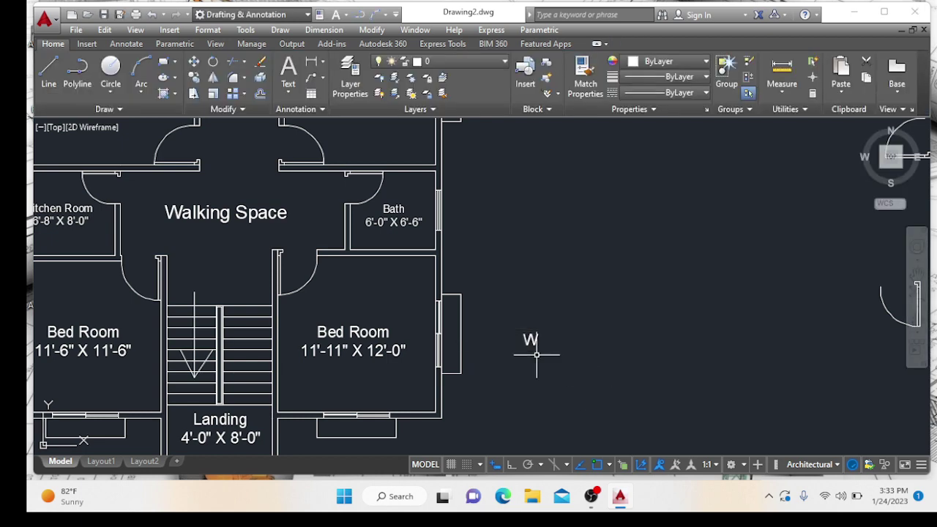
Step: Move the W label from outside the right wall into the right window box of the lower right Bed Room
left_click(533, 341)
left_click(530, 337)
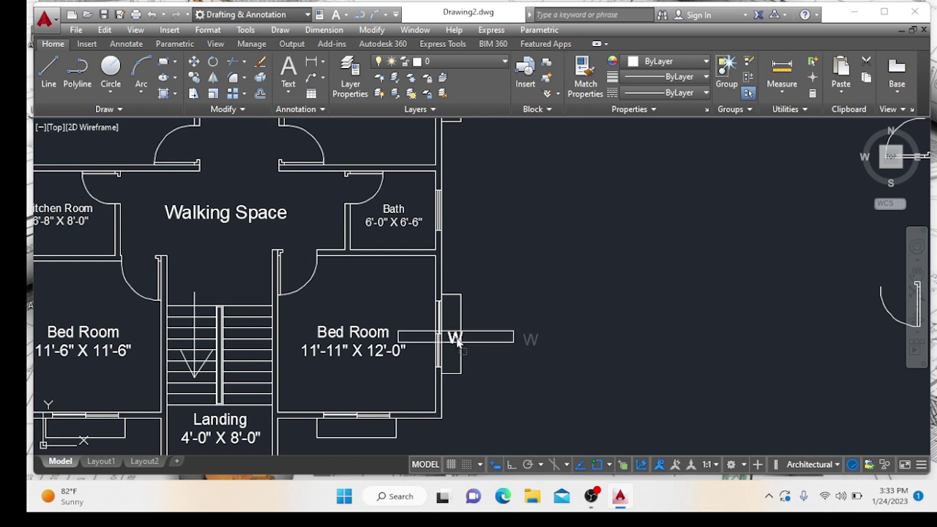
left_click(454, 339)
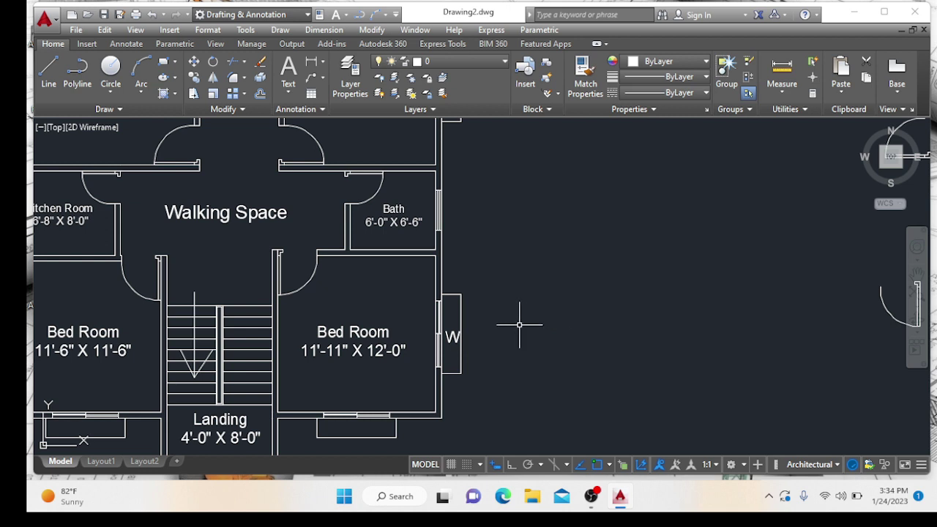
Step: Copy the W label to the lower right Bed Room's bottom window box and beside the upper right Bed Room's right window box
left_click(453, 337)
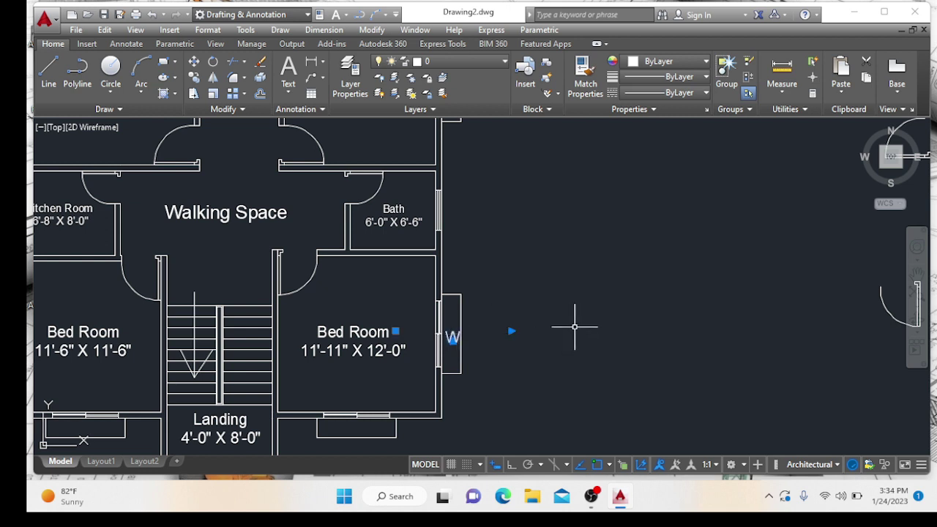
type("co")
key("Return")
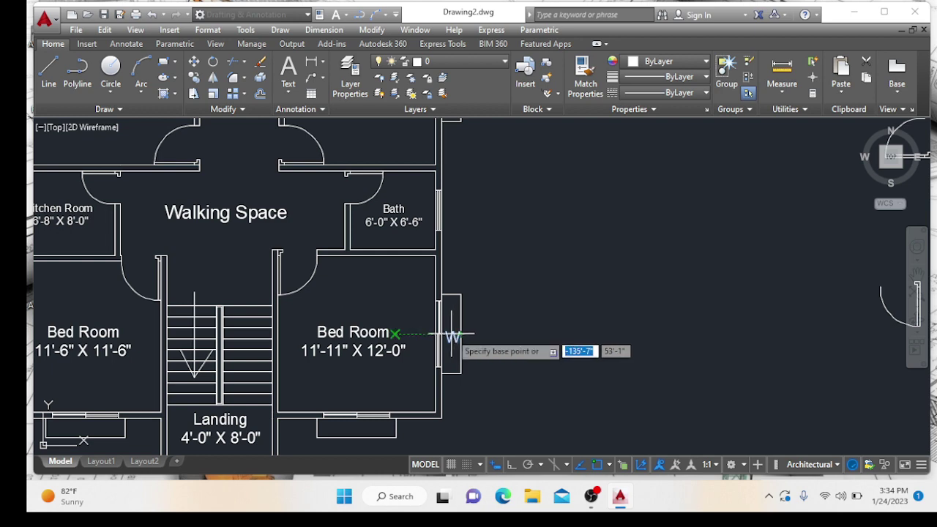
left_click(395, 334)
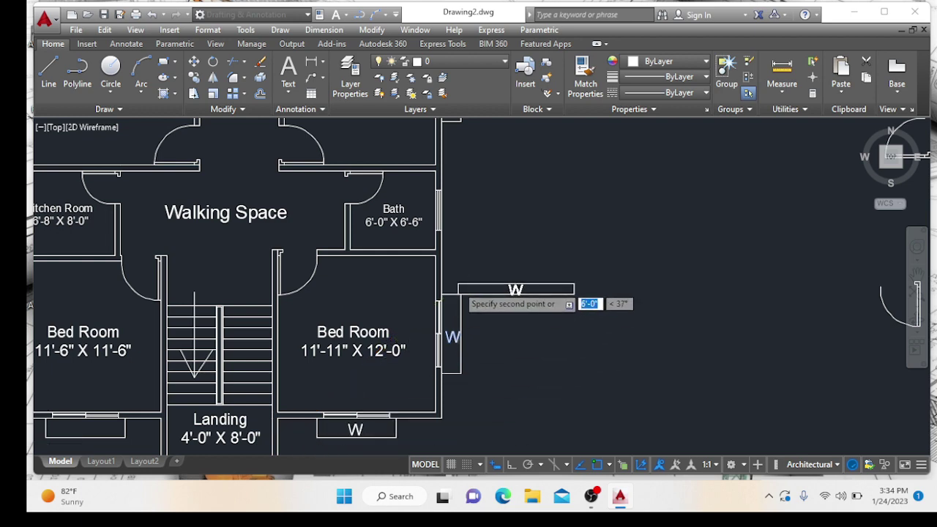
scroll(462, 259, "down", 2)
middle_click_drag(462, 260, 457, 410)
scroll(432, 322, "up", 3)
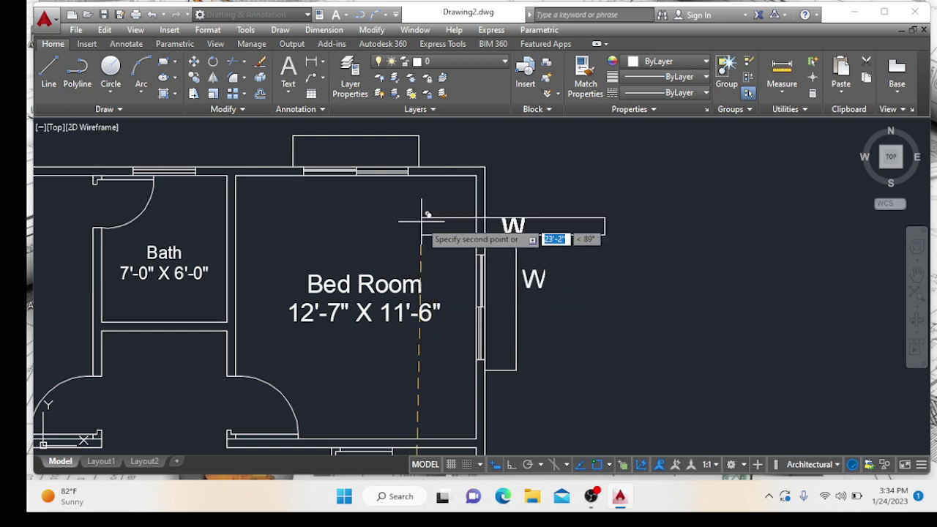
Step: Place further W copies in the top window boxes of the upper right Bed Room and the Master Bed
middle_click_drag(419, 210, 403, 356)
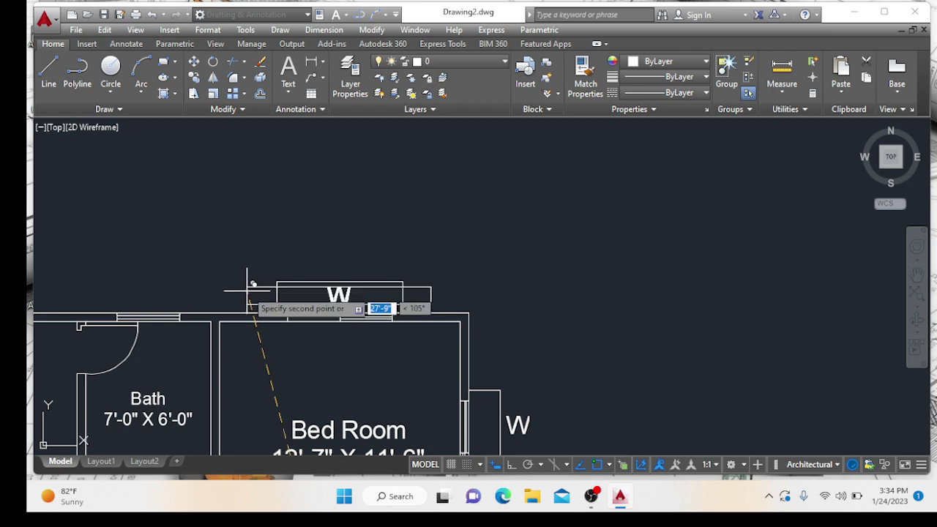
scroll(334, 252, "down", 4)
middle_click_drag(257, 245, 439, 309)
scroll(324, 315, "up", 4)
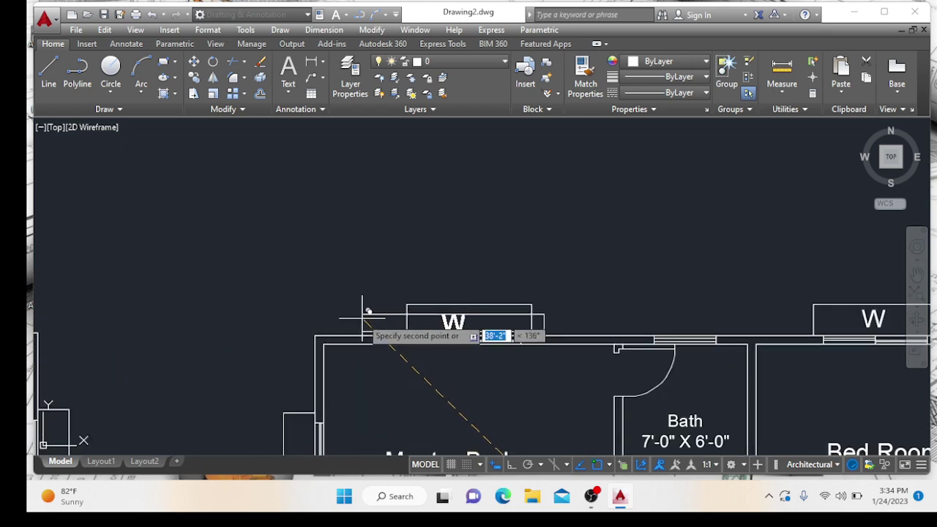
Step: Place W copies in the left wall window boxes of the Master Bed, the kitchen Room and the lower left Bed Room
scroll(293, 345, "down", 4)
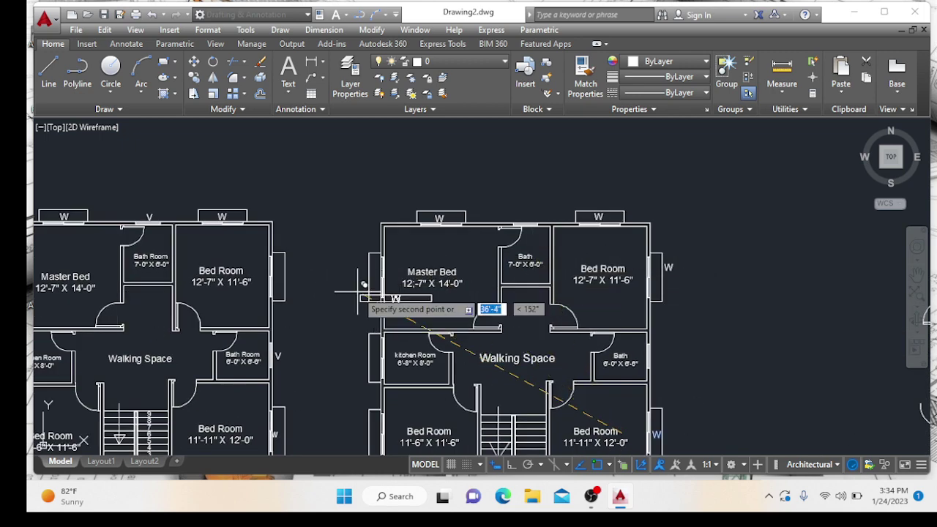
scroll(345, 274, "up", 4)
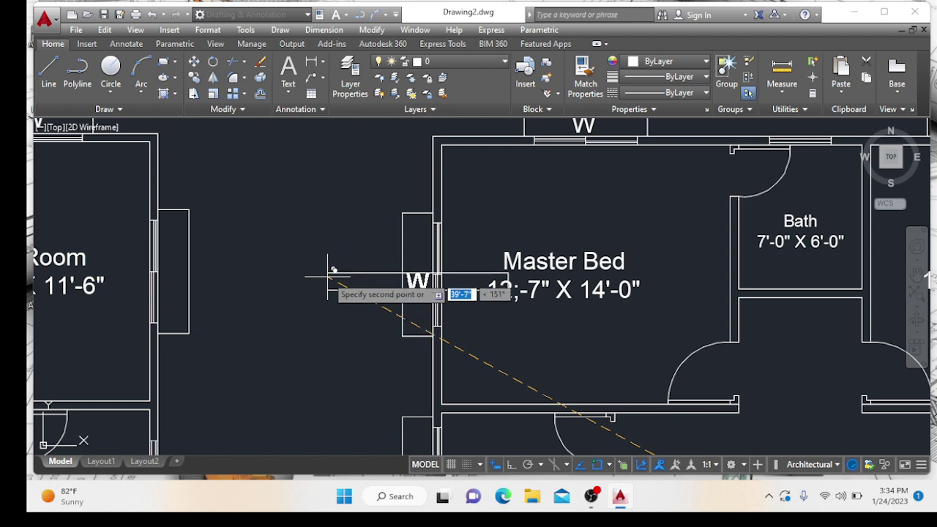
scroll(328, 276, "down", 4)
middle_click_drag(320, 317, 375, 209)
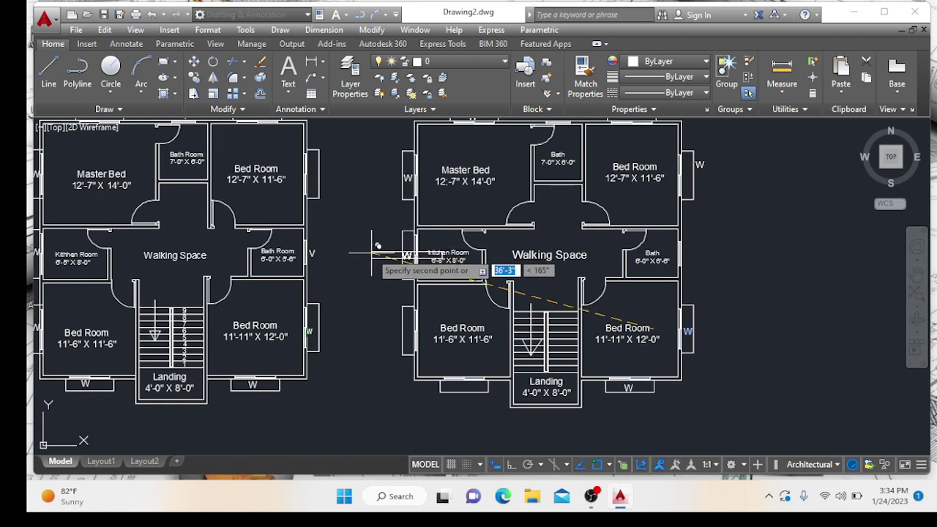
middle_click_drag(371, 353, 370, 304)
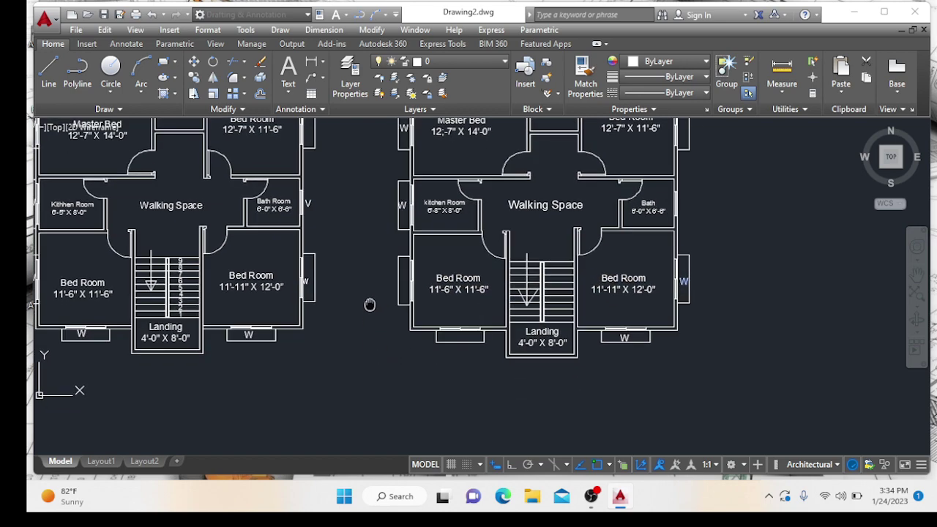
scroll(377, 286, "up", 4)
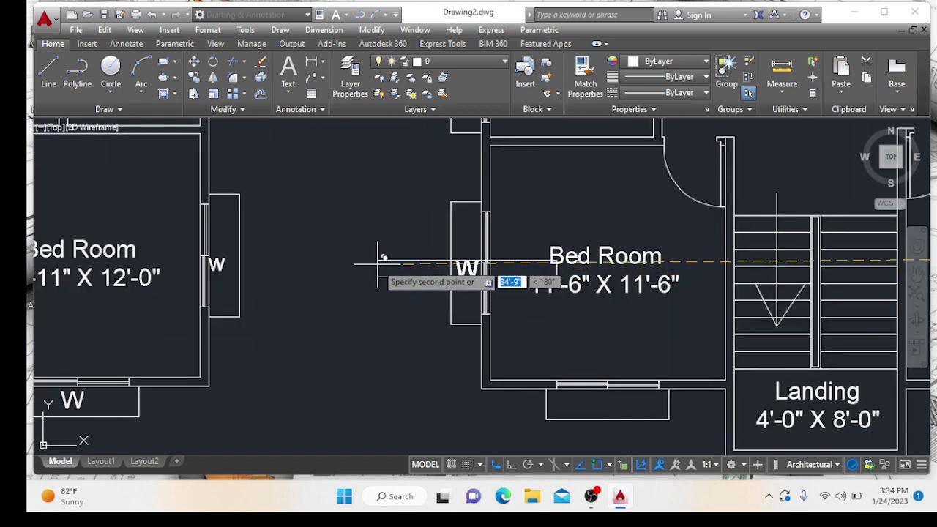
Step: Place a W copy in the bottom window box of the lower left Bed Room and finish copying
scroll(403, 377, "down", 5)
middle_click_drag(407, 408, 398, 350)
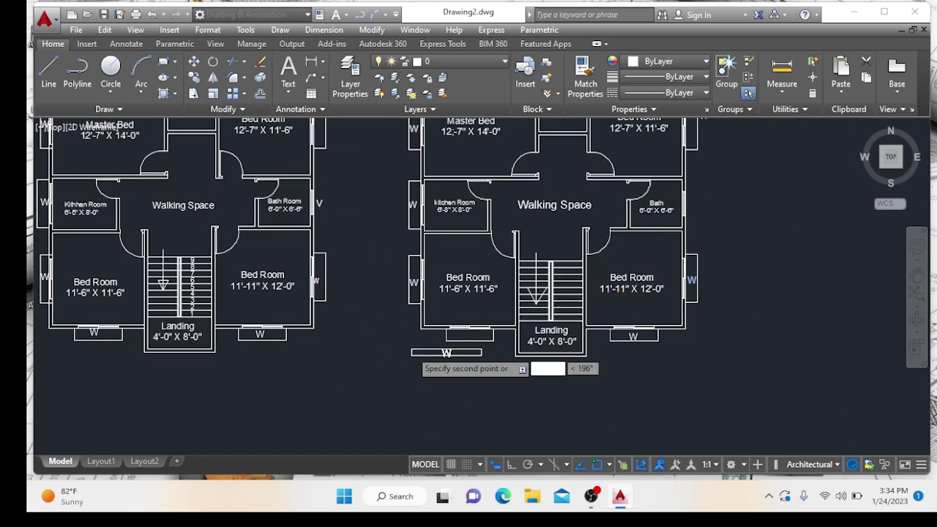
scroll(413, 351, "up", 2)
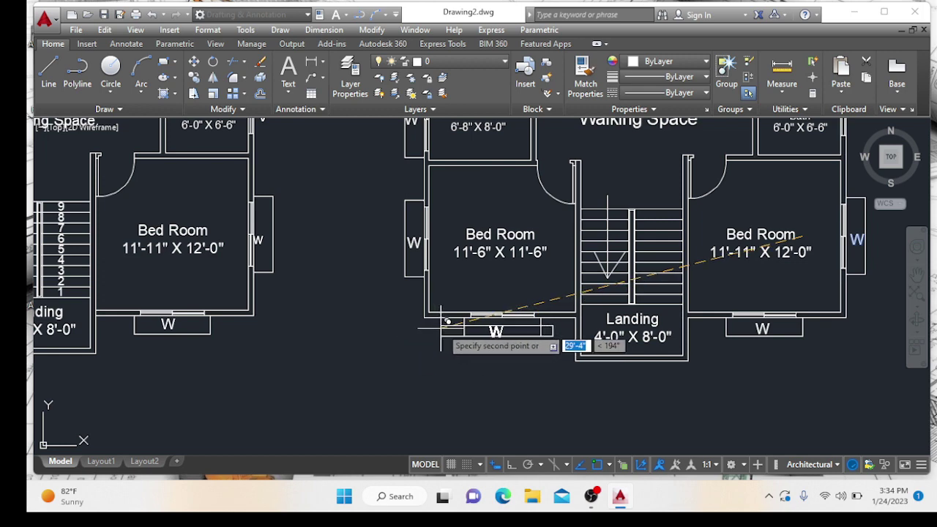
scroll(516, 380, "down", 2)
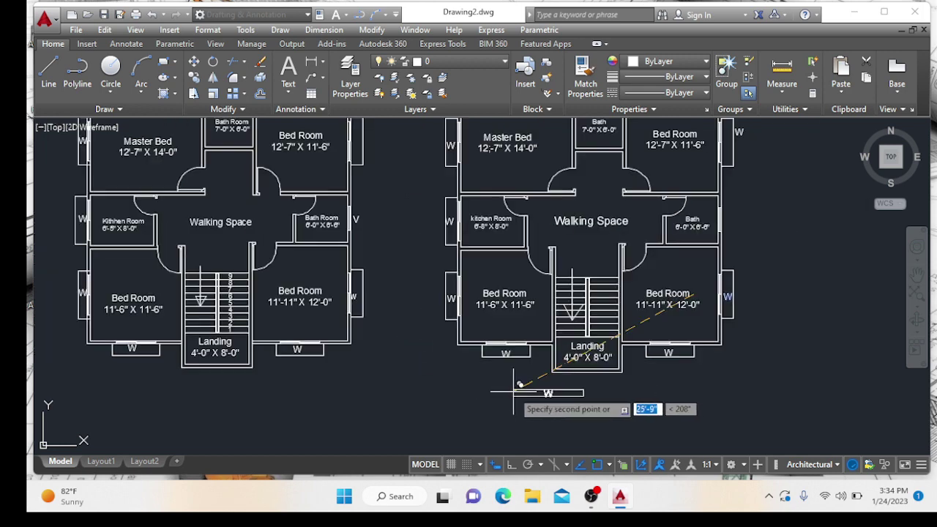
middle_click_drag(641, 408, 570, 407)
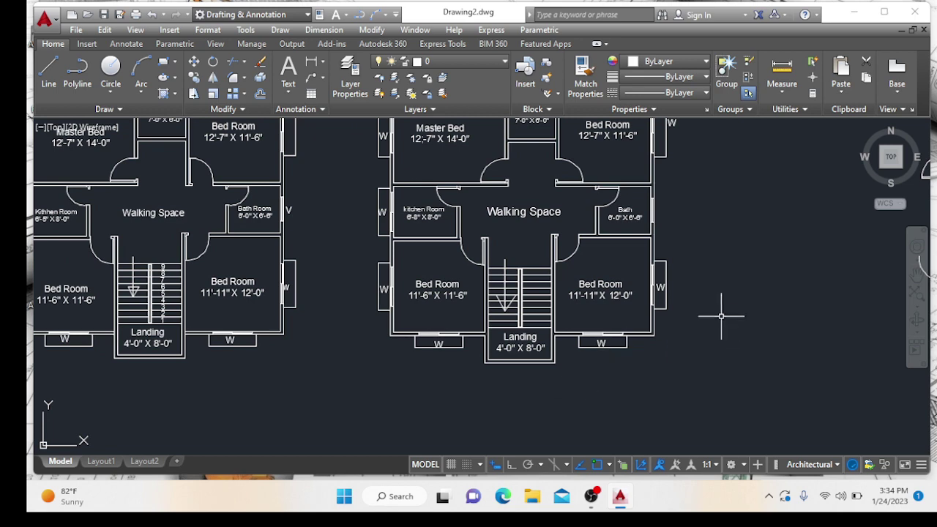
Step: Shift the W label beside the upper right Bed Room into its right window box by narrowing the label's text frame
middle_click_drag(722, 314, 596, 331)
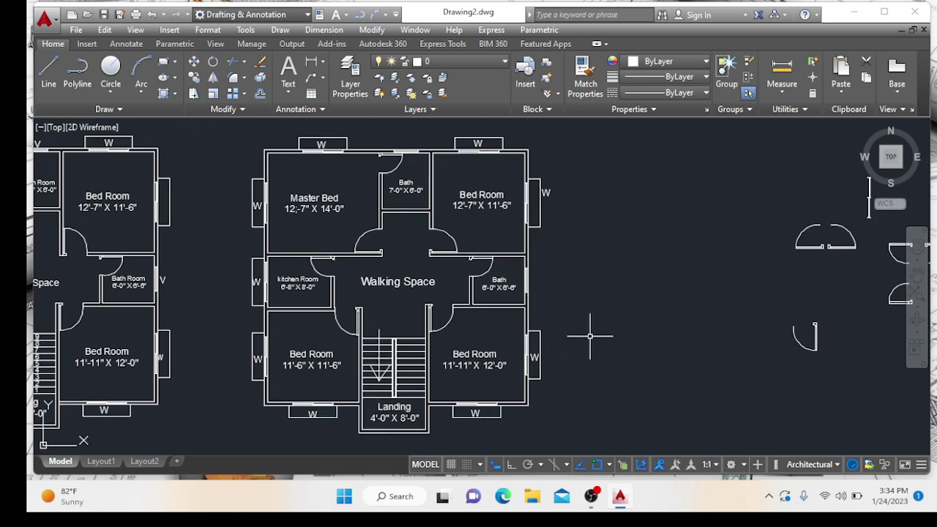
left_click(546, 193)
left_click(548, 194)
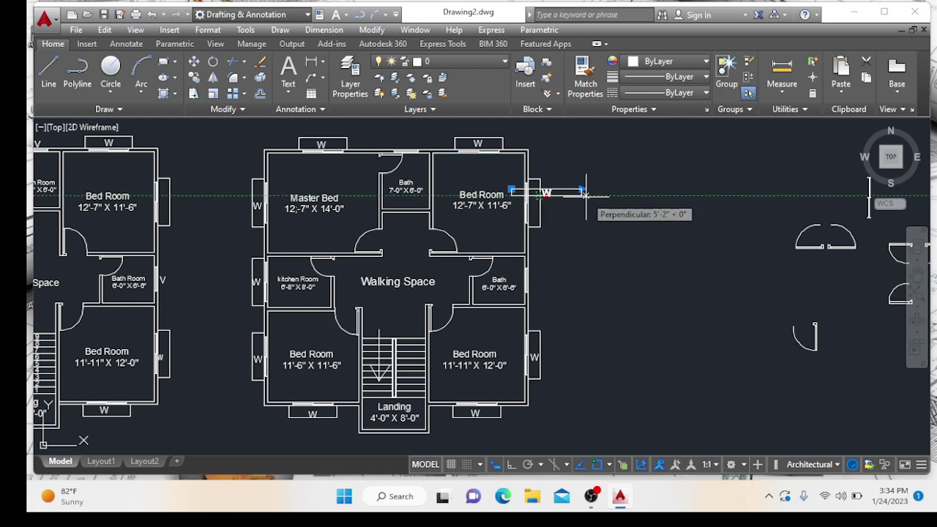
key("Escape")
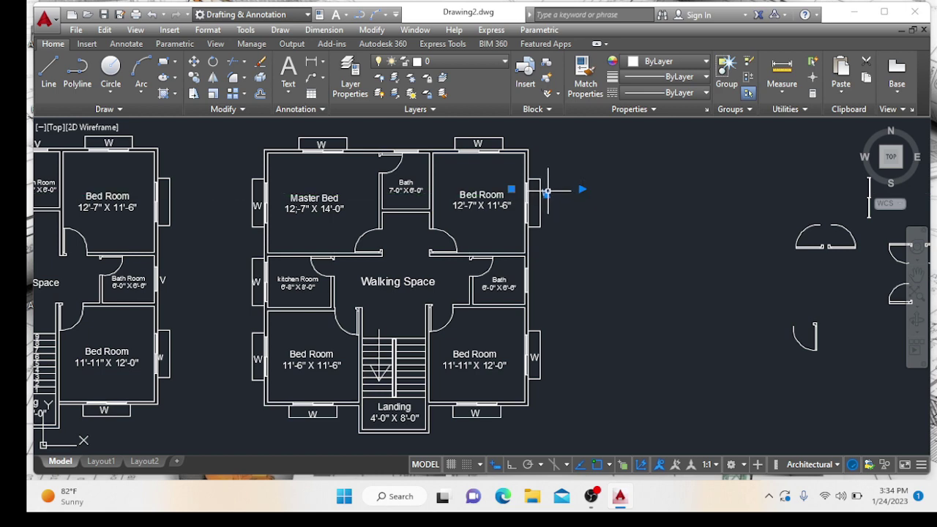
left_click(547, 192)
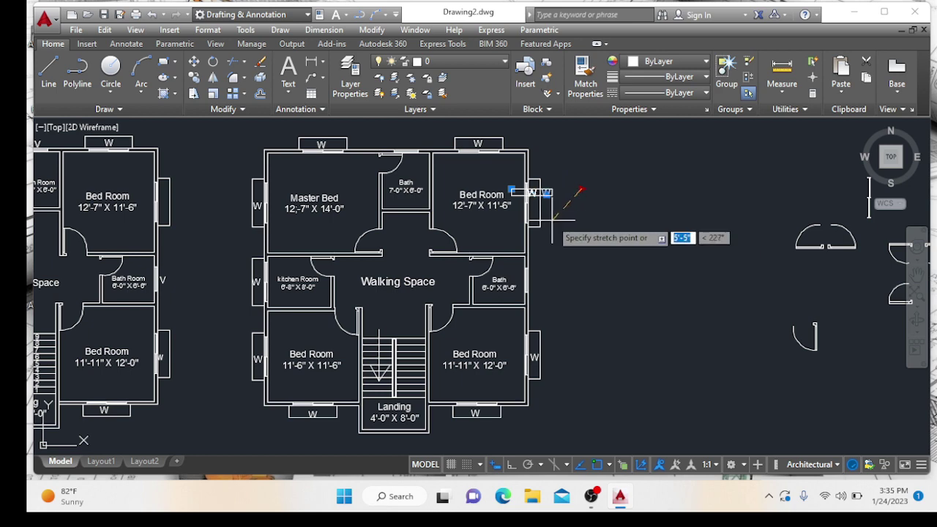
key("Escape")
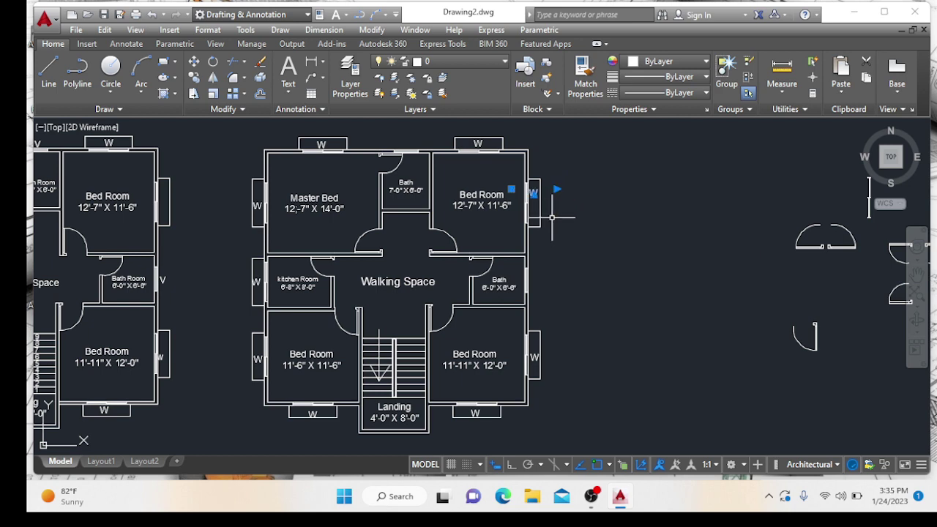
key("ctrl+z")
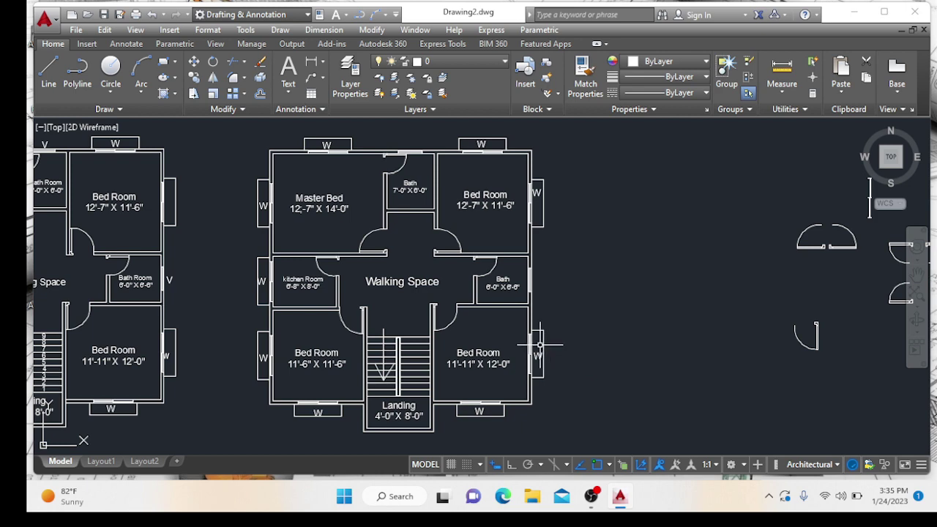
Step: Copy the W label from the lower right Bed Room's right window to just outside the window of the 6'-0" X 6'-6" Bath
scroll(540, 344, "up", 4)
middle_click_drag(537, 365, 530, 332)
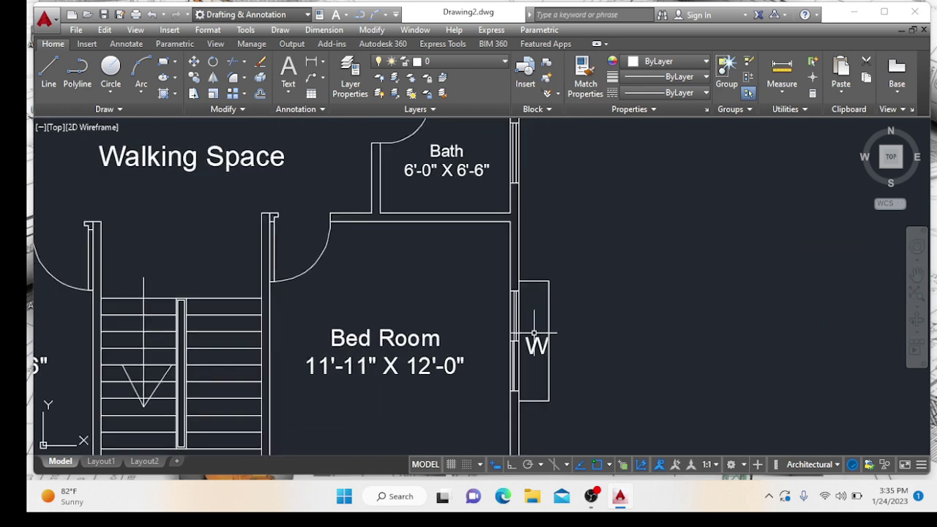
left_click(540, 344)
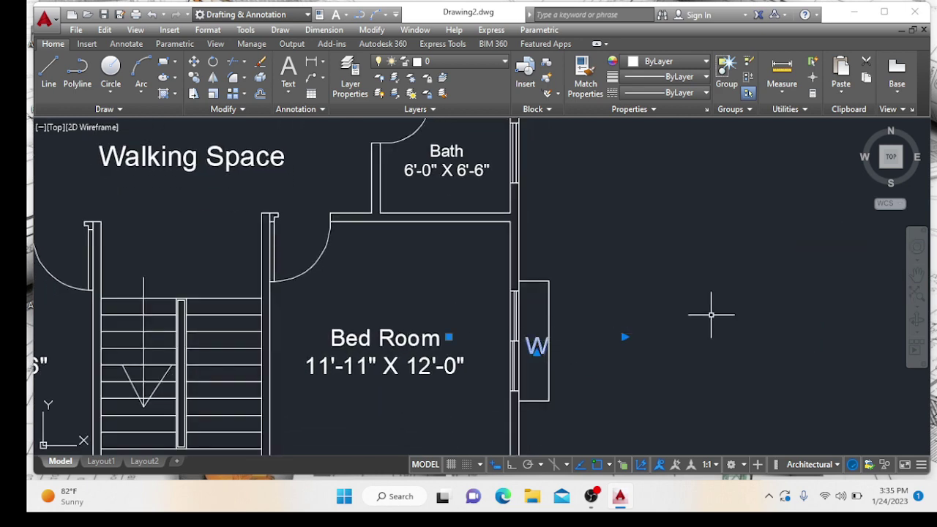
type("o")
key("Return")
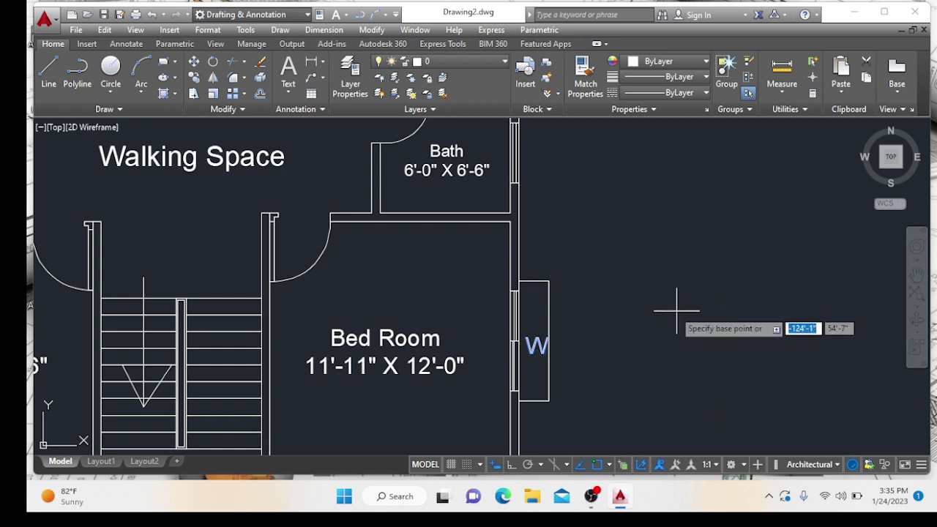
left_click(538, 346)
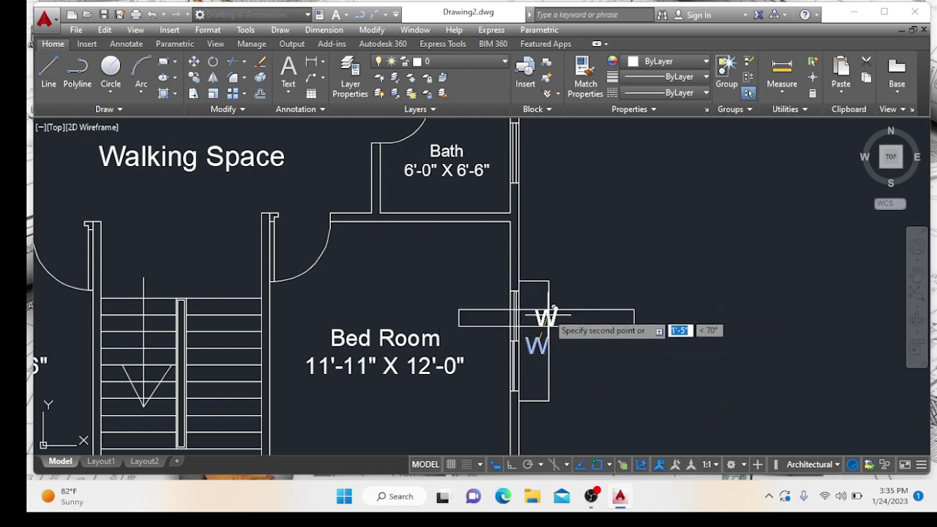
scroll(542, 317, "up", 2)
mouse_move(544, 262)
middle_mouse_down()
mouse_move(552, 272)
mouse_move(543, 405)
middle_mouse_up()
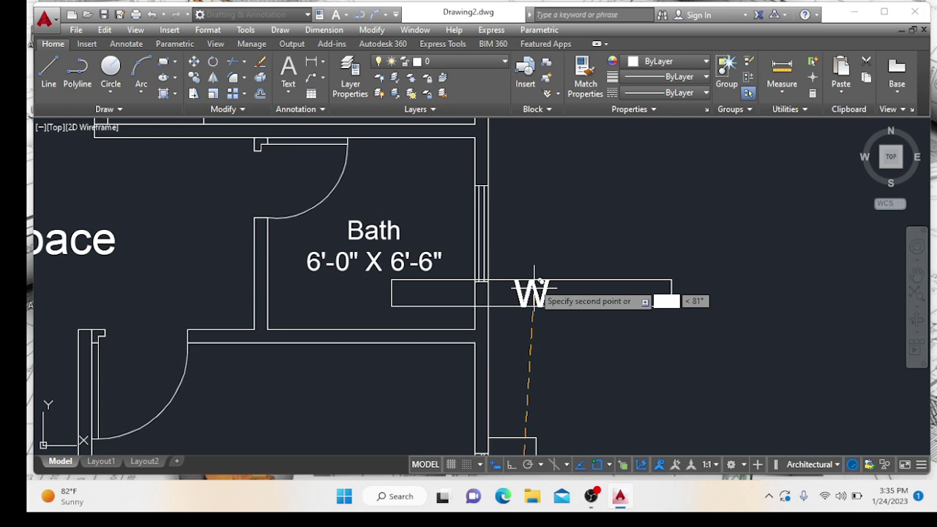
left_click(517, 218)
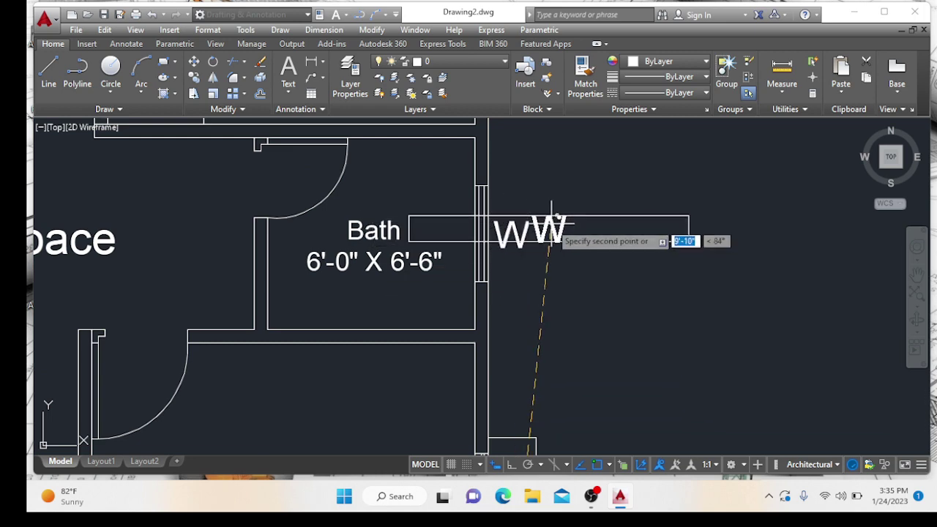
key("Return")
Step: Replace the copied label's text beside the 6'-0" X 6'-6" Bath window with "V" and finish editing
double_click(519, 236)
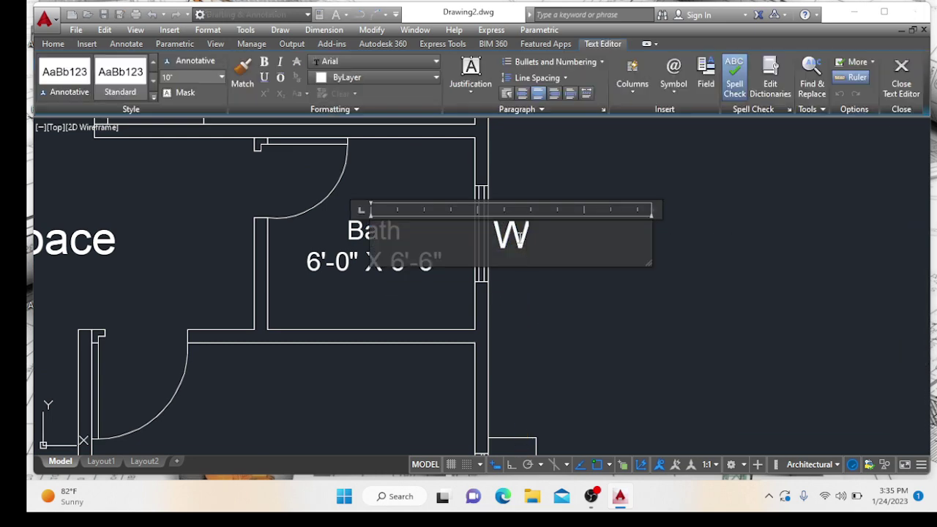
left_click_drag(532, 234, 505, 233)
type("V")
key("Escape")
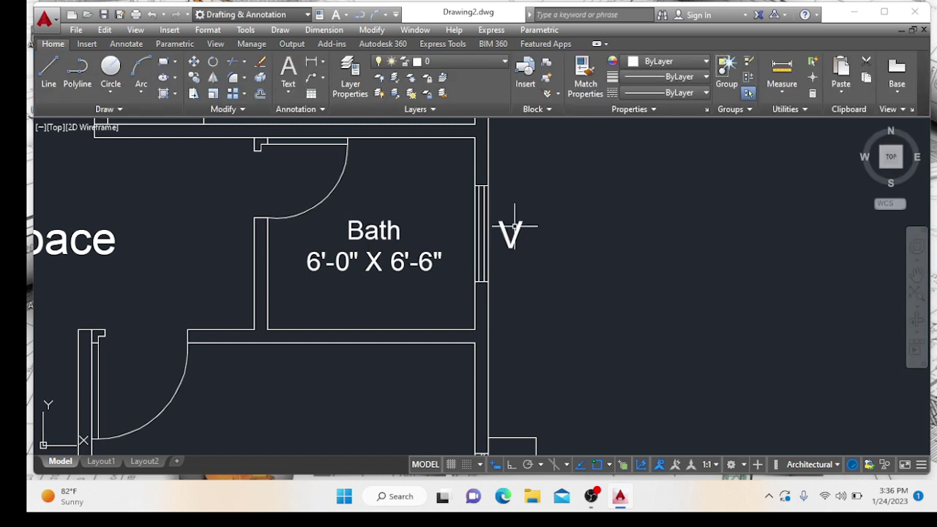
Step: Copy the V label to just above the top window of the 7'-0" X 6'-0" Bath and finish copying
left_click(515, 235)
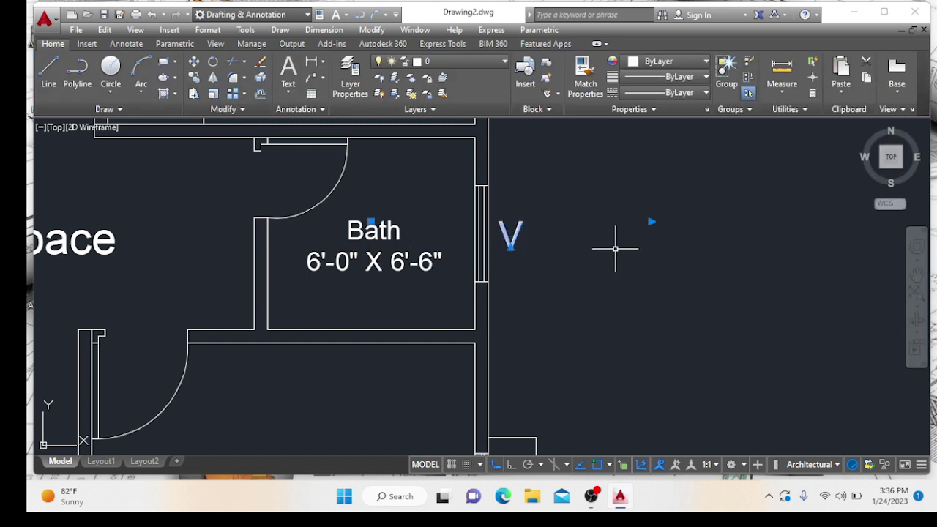
type("co")
key("Return")
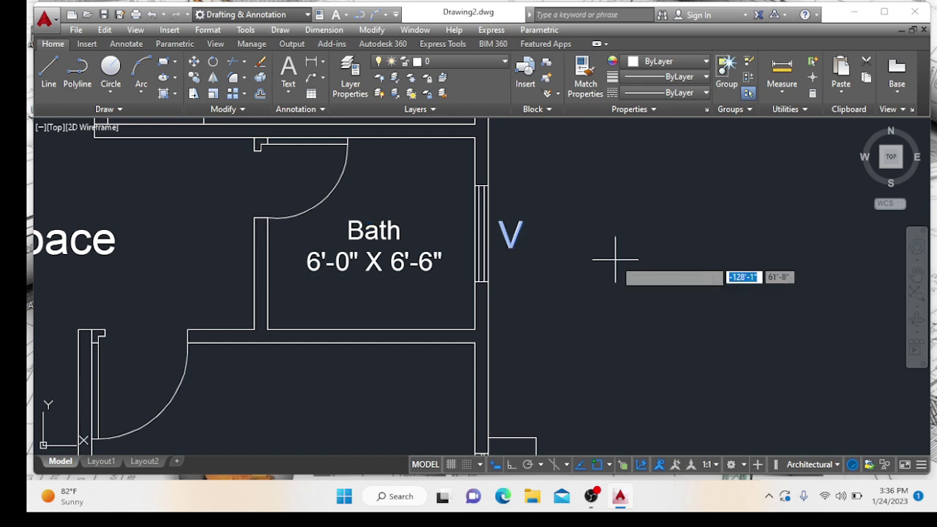
left_click(517, 233)
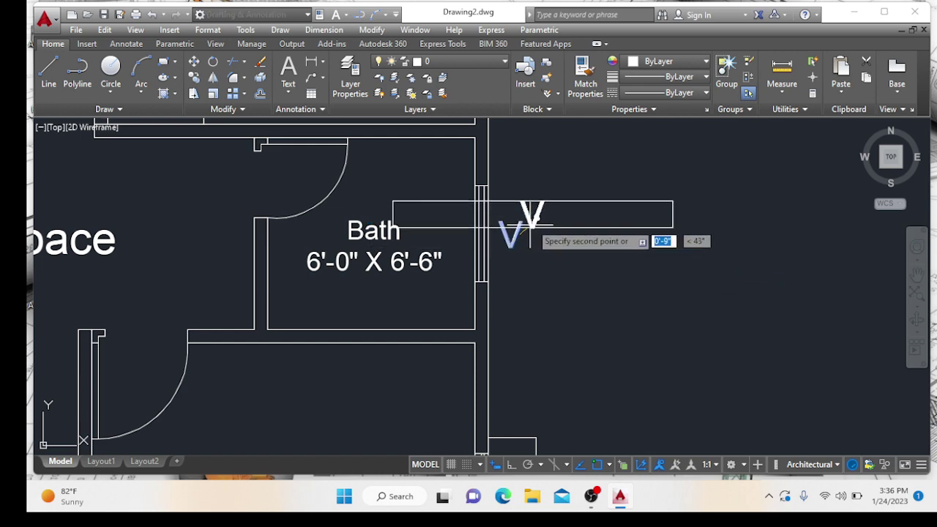
scroll(532, 217, "down", 3)
middle_click_drag(532, 217, 548, 504)
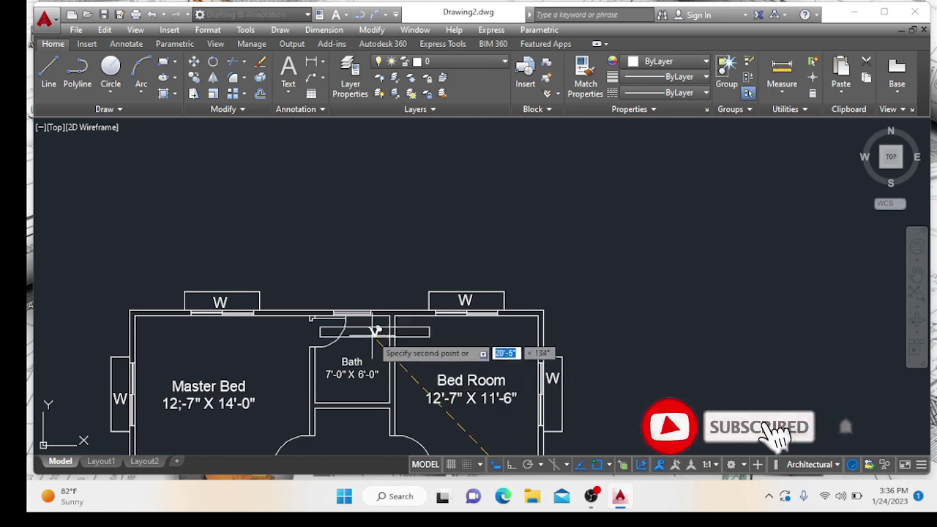
scroll(361, 320, "up", 5)
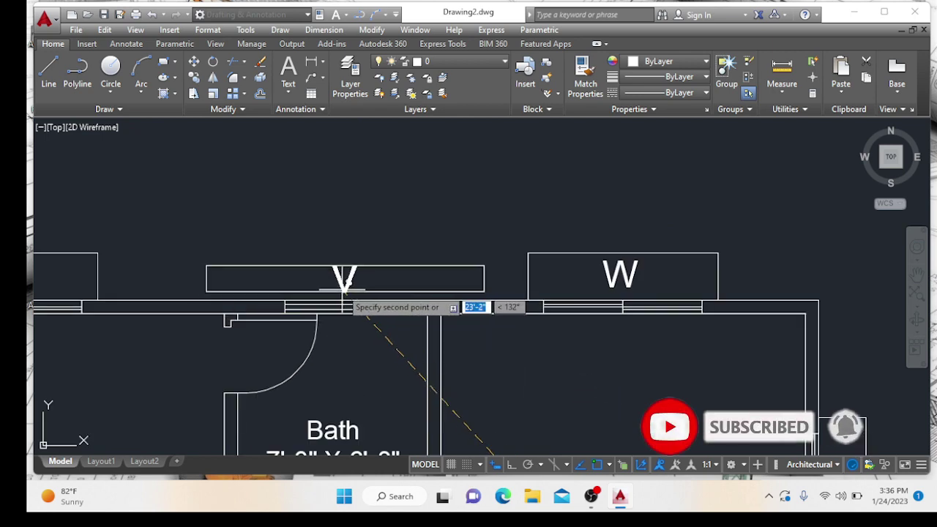
key("Escape")
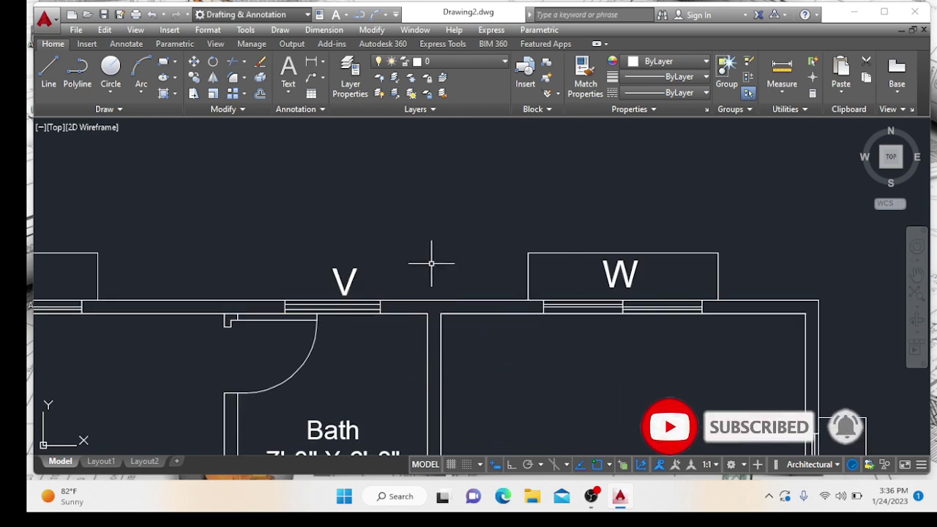
scroll(434, 261, "down", 5)
middle_click_drag(470, 287, 492, 214)
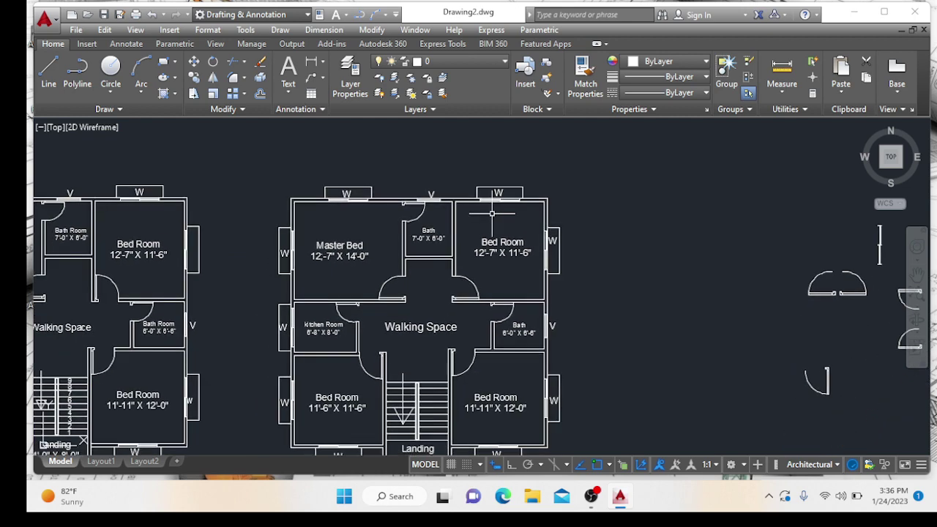